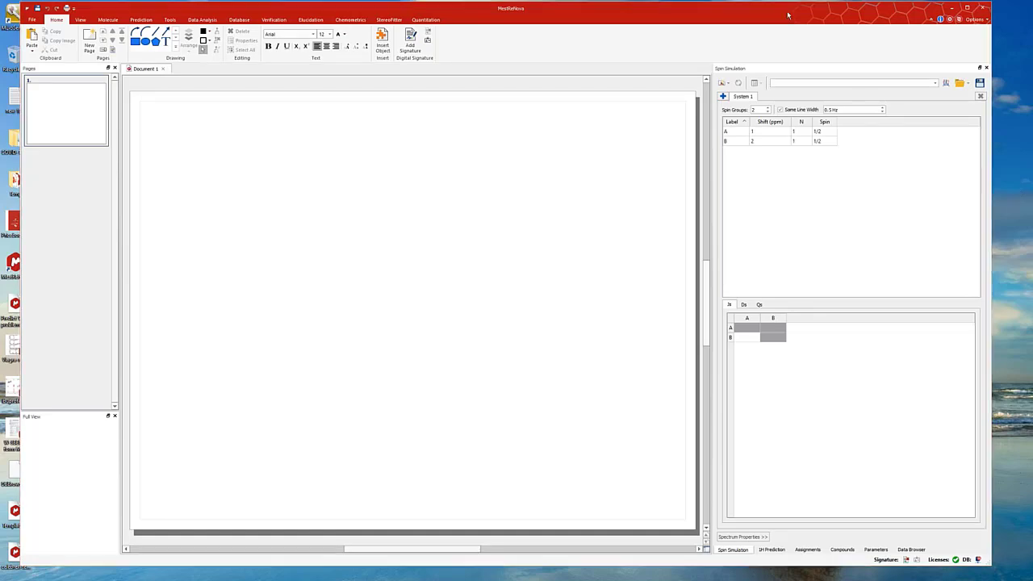
Move and enlarge the program window, and narrow the Pages and Full View panels.
left_click_drag(788, 15, 778, 20)
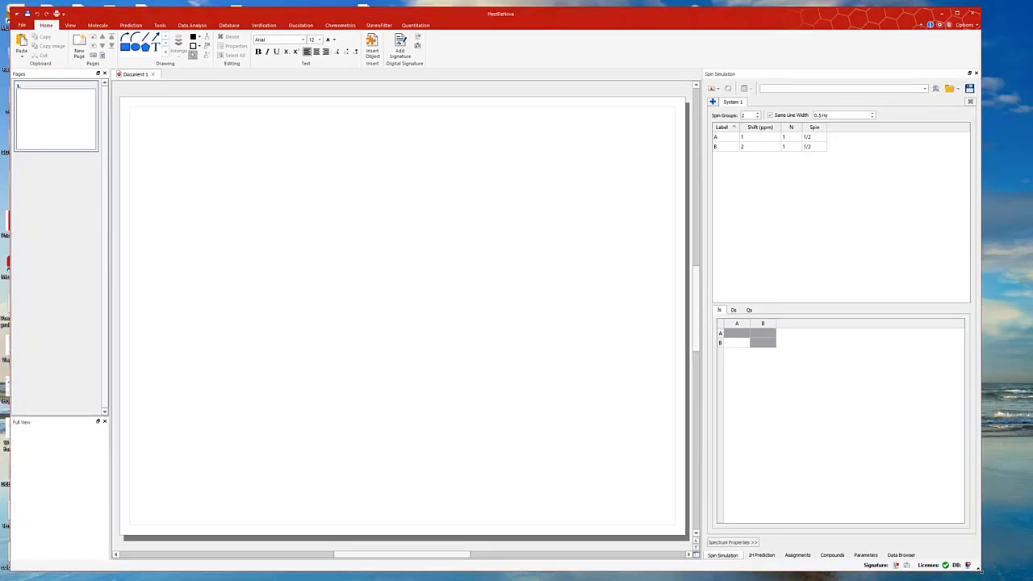
left_click_drag(982, 573, 1029, 580)
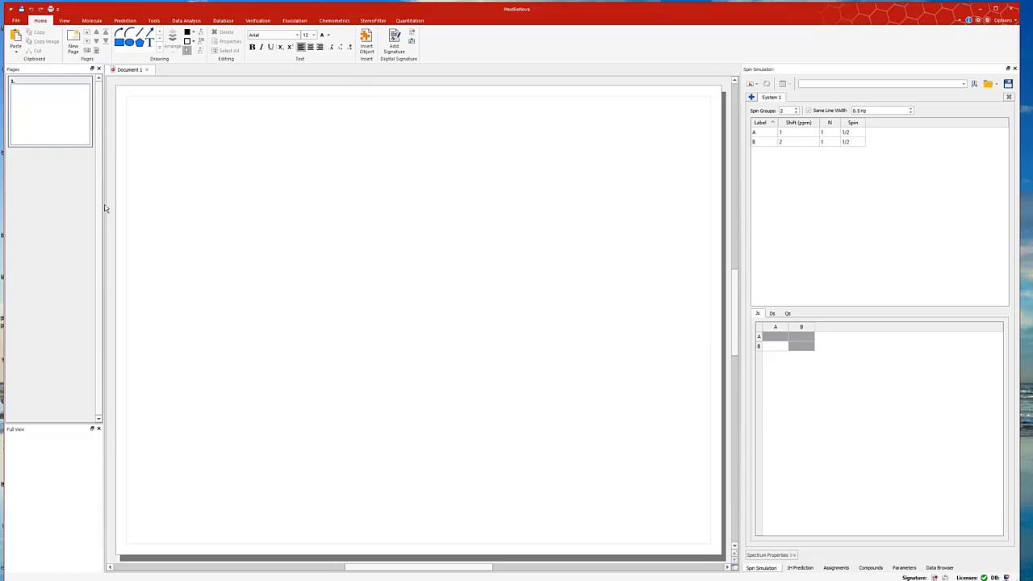
left_click_drag(103, 208, 81, 224)
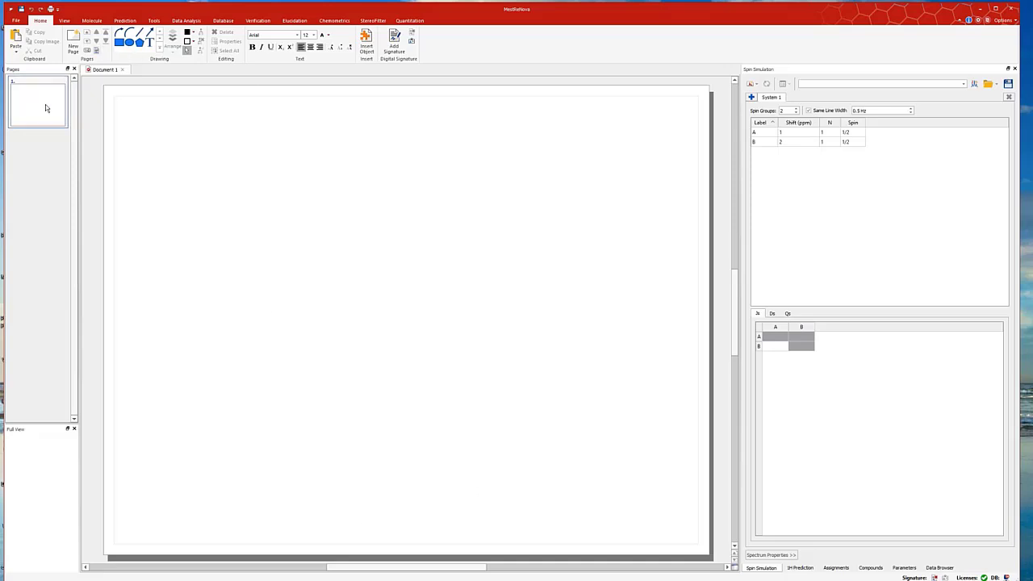
Hide and restore the Pages panel, and make it and the Full View panel slightly narrower.
left_click(67, 22)
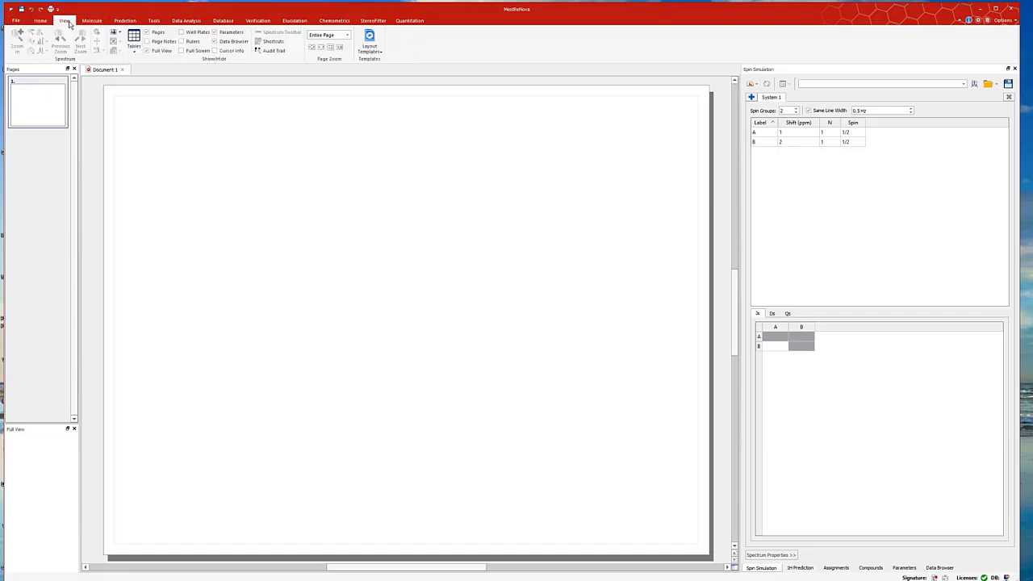
left_click(215, 41)
left_click(149, 34)
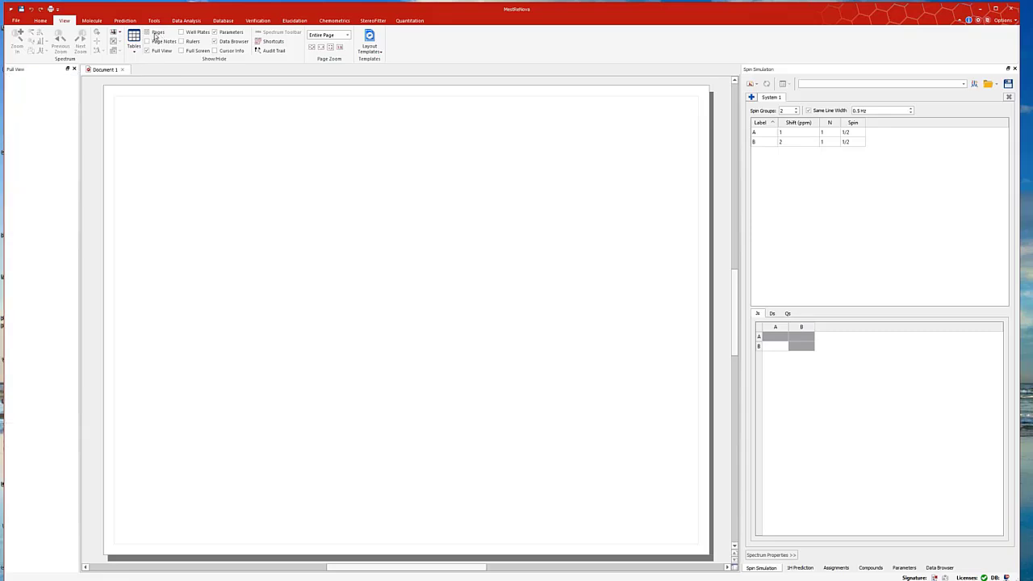
left_click(154, 35)
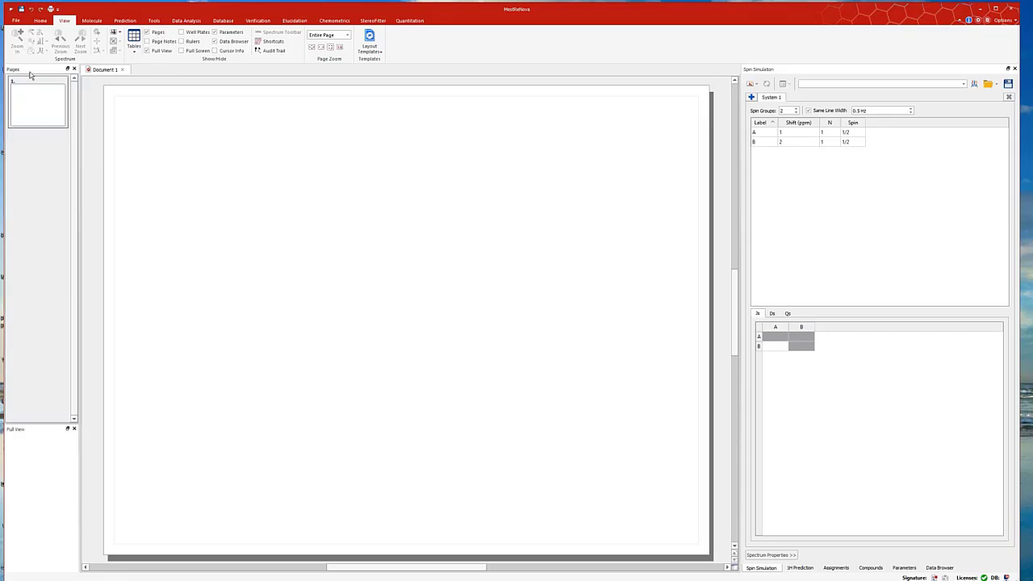
left_click_drag(29, 70, 37, 95)
left_click_drag(79, 151, 71, 151)
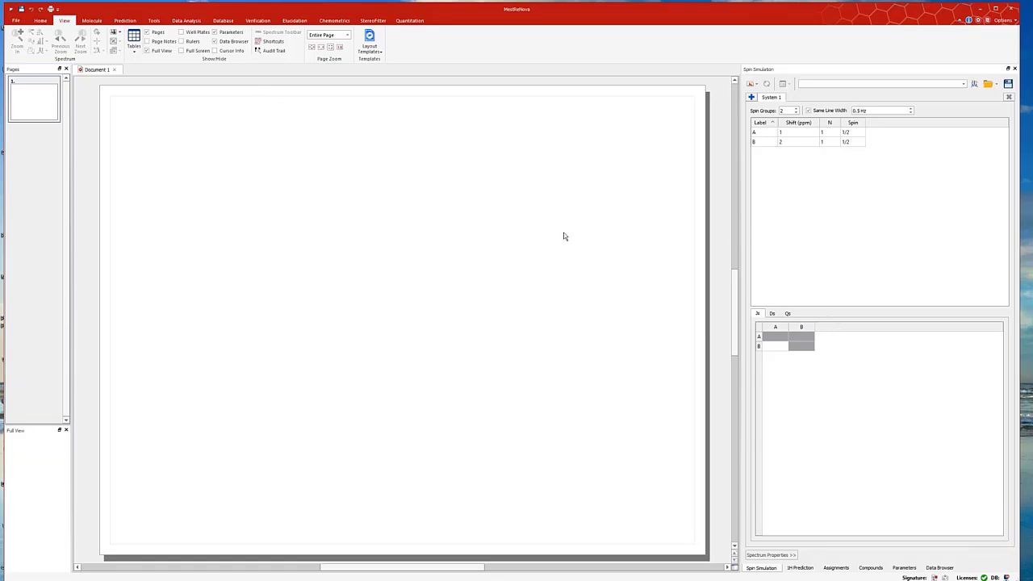
Try docking the Data Browser as a tab with the Pages panel, and return it to the group with Spin Simulation and Parameters.
left_click(938, 569)
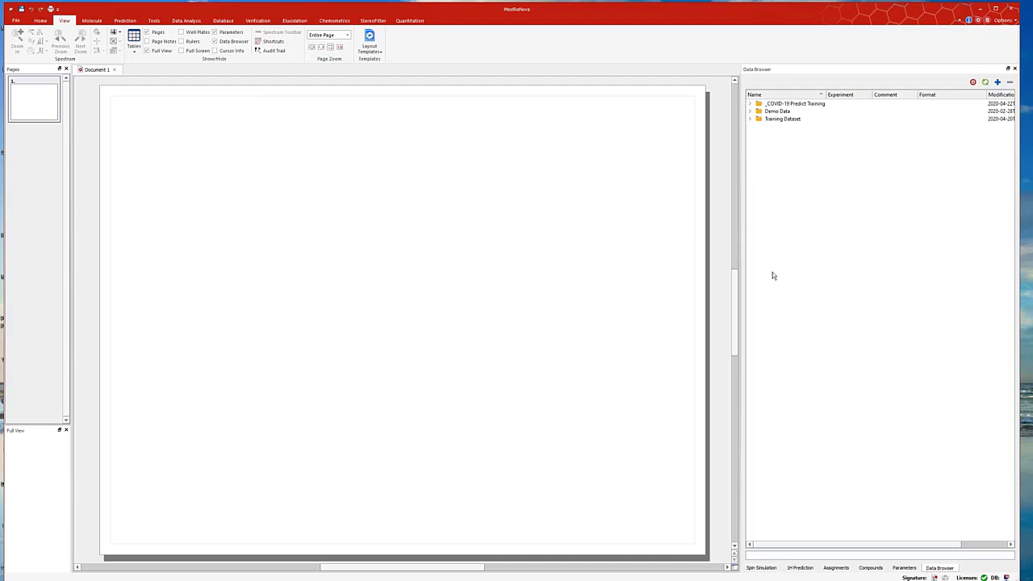
left_click_drag(785, 73, 34, 89)
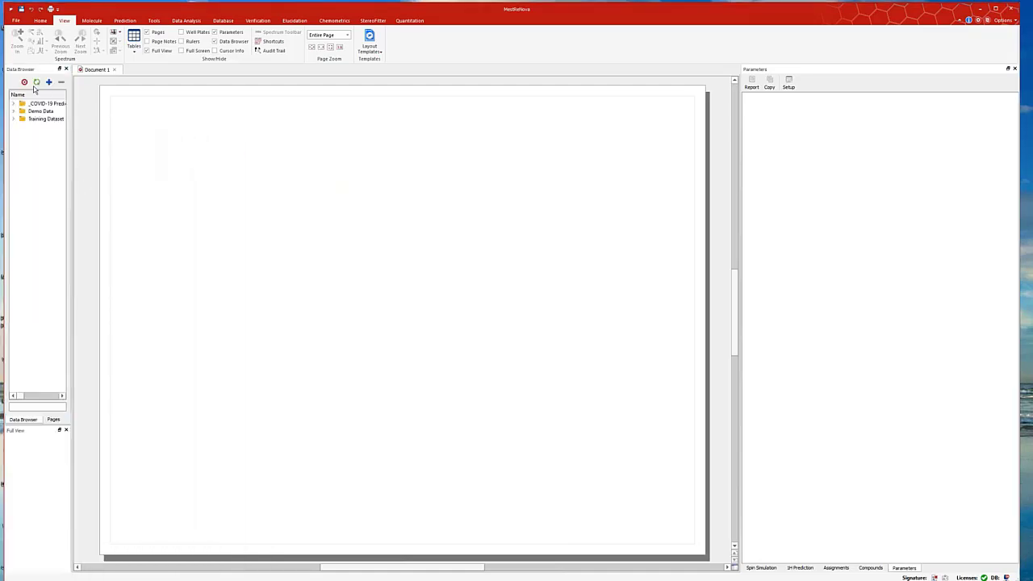
left_click(54, 420)
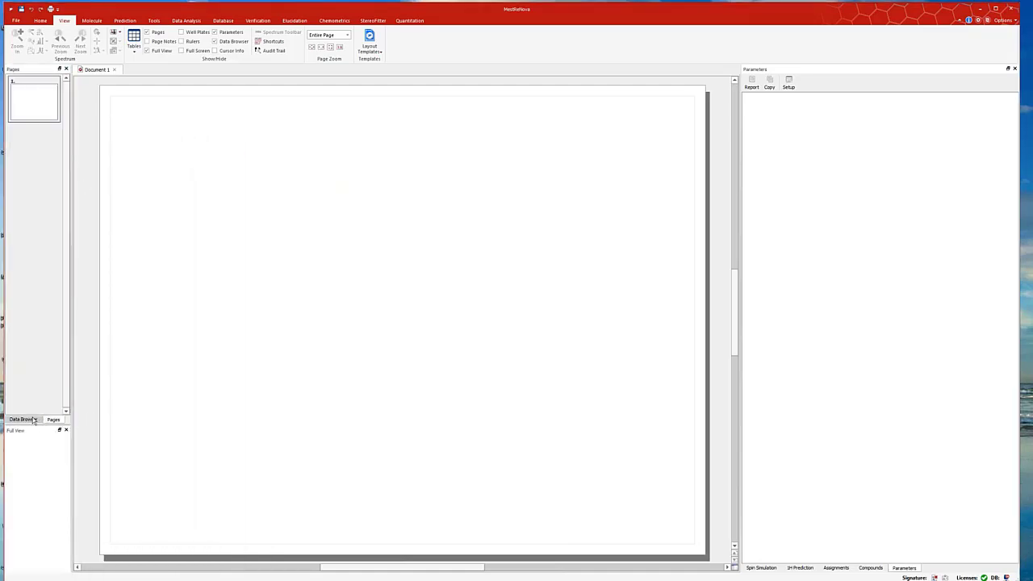
left_click(35, 420)
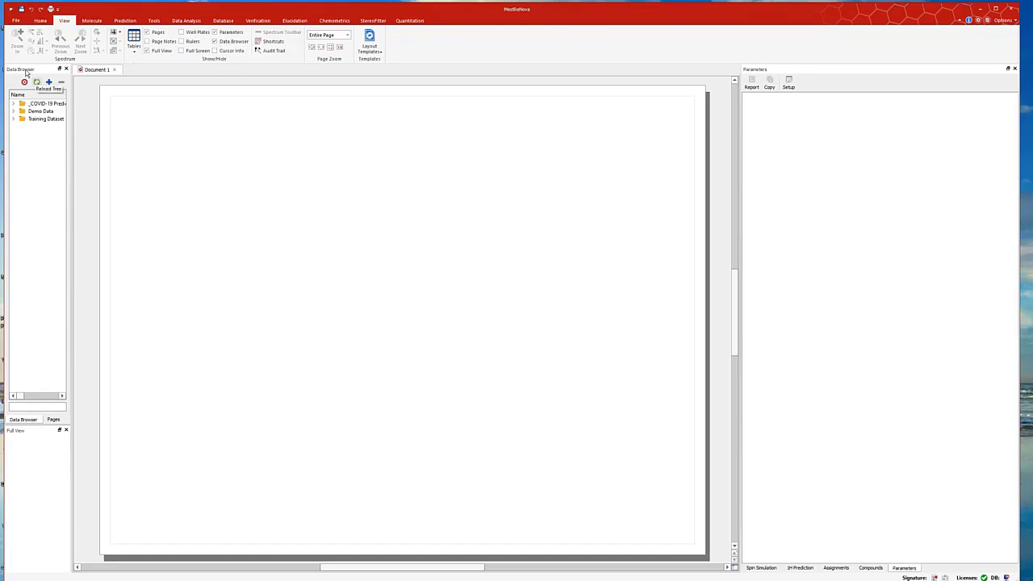
left_click_drag(26, 73, 894, 246)
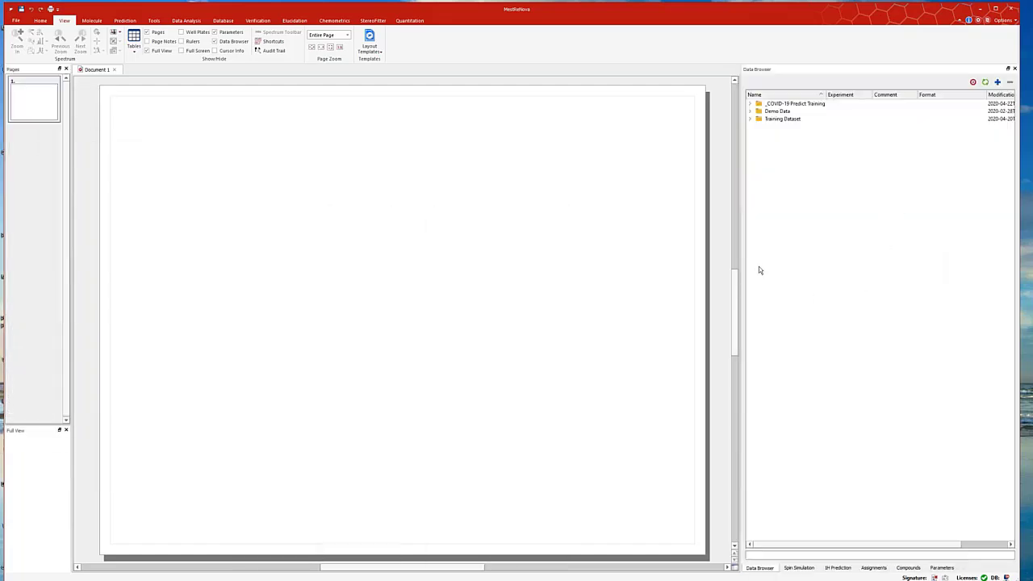
Widen the Data Browser and expand the _COVID-19 Predict Training folder and its Data subfolder.
left_click_drag(742, 246, 663, 244)
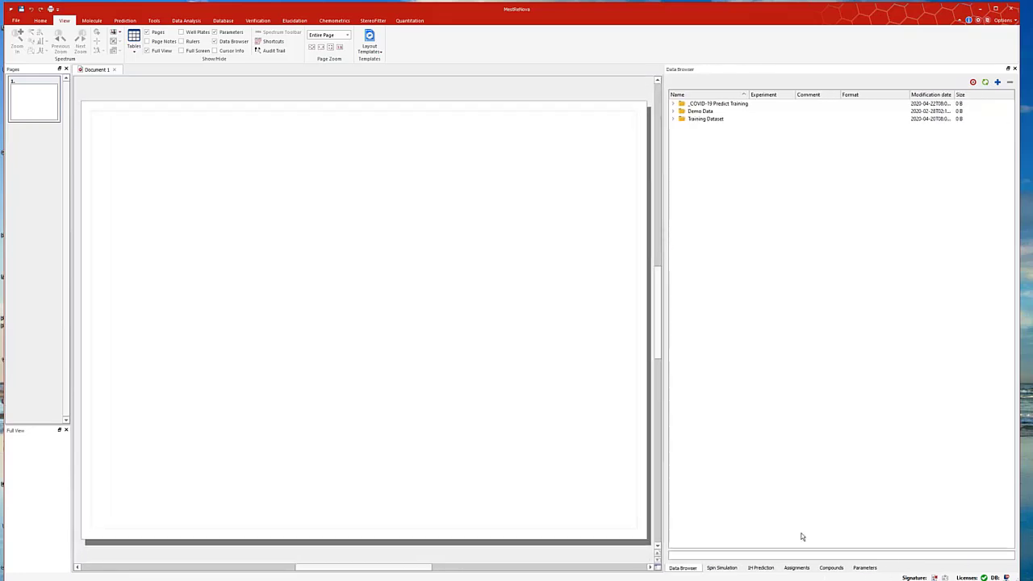
left_click(674, 104)
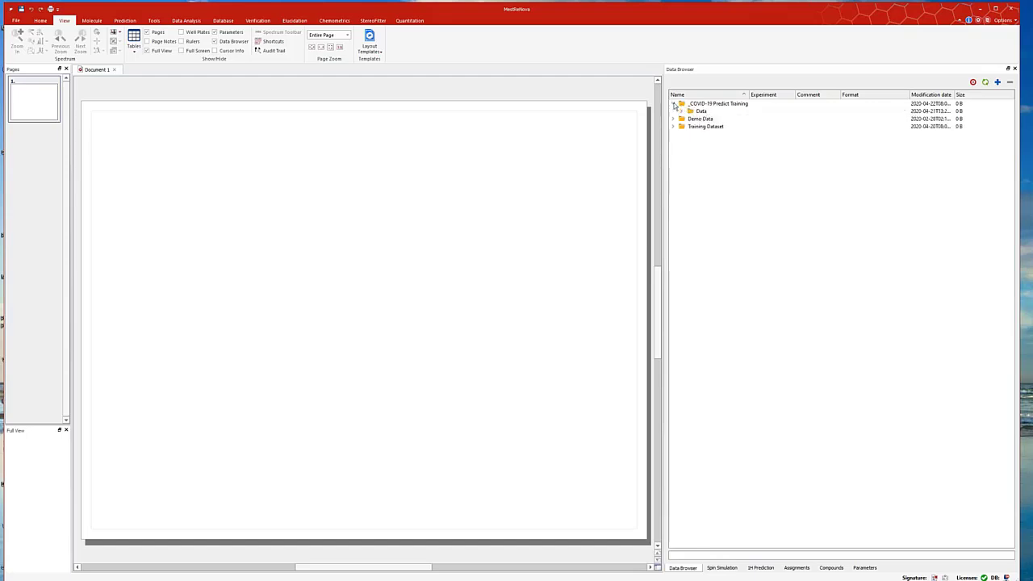
left_click(682, 112)
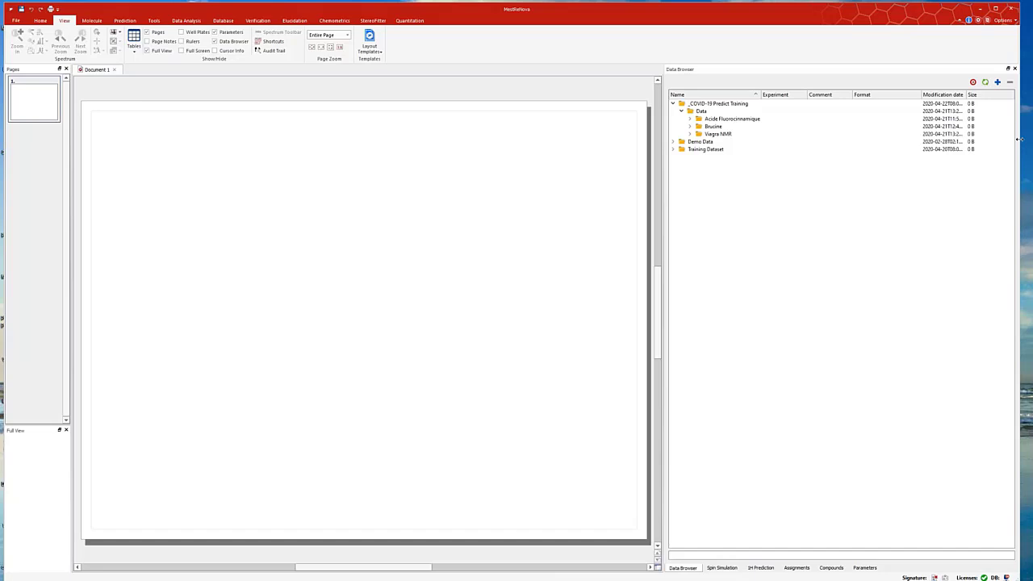
Make the program window narrower and give the Data Browser a larger share of it.
left_click_drag(1020, 139, 878, 139)
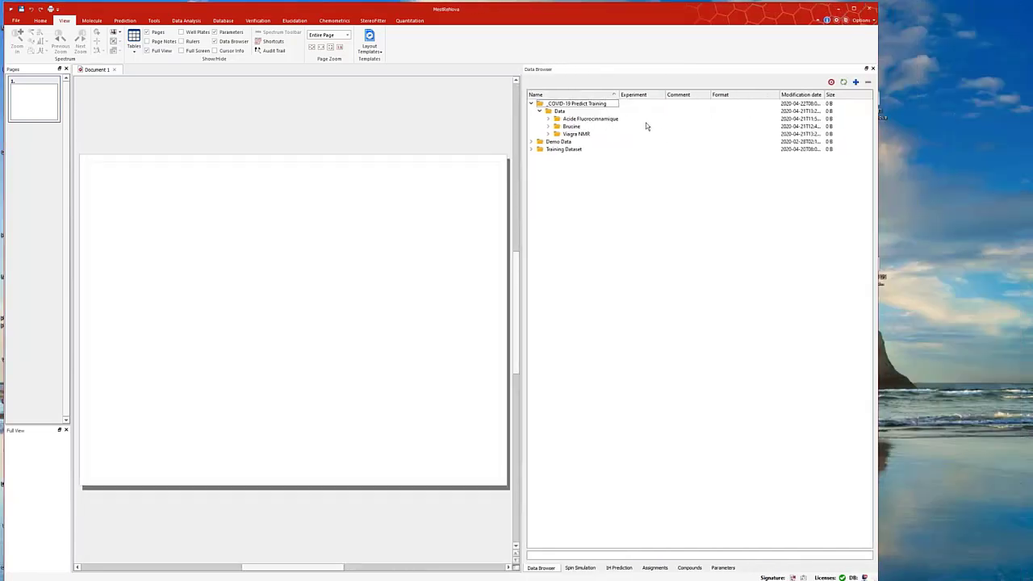
left_click_drag(522, 202, 476, 213)
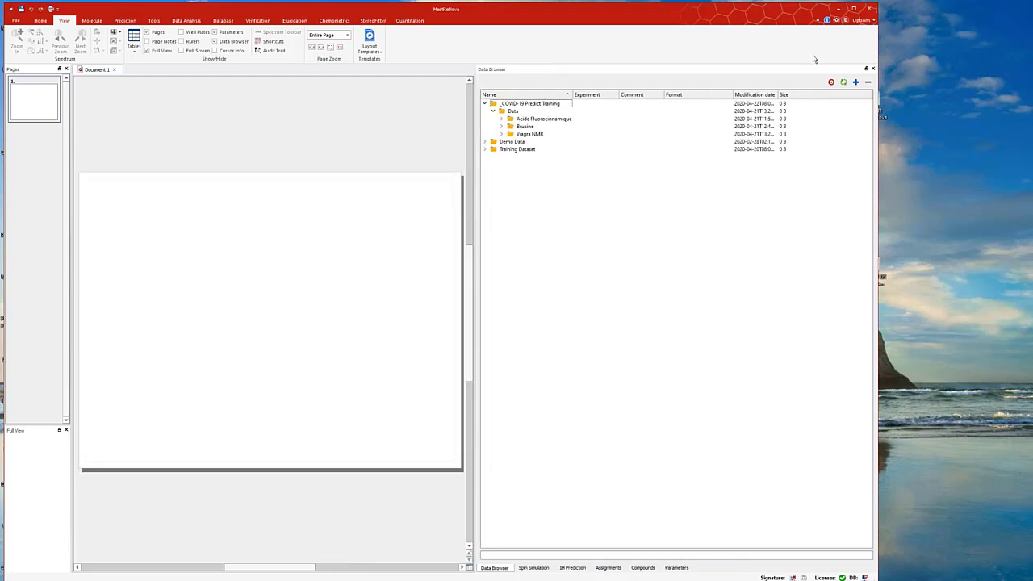
left_click(855, 83)
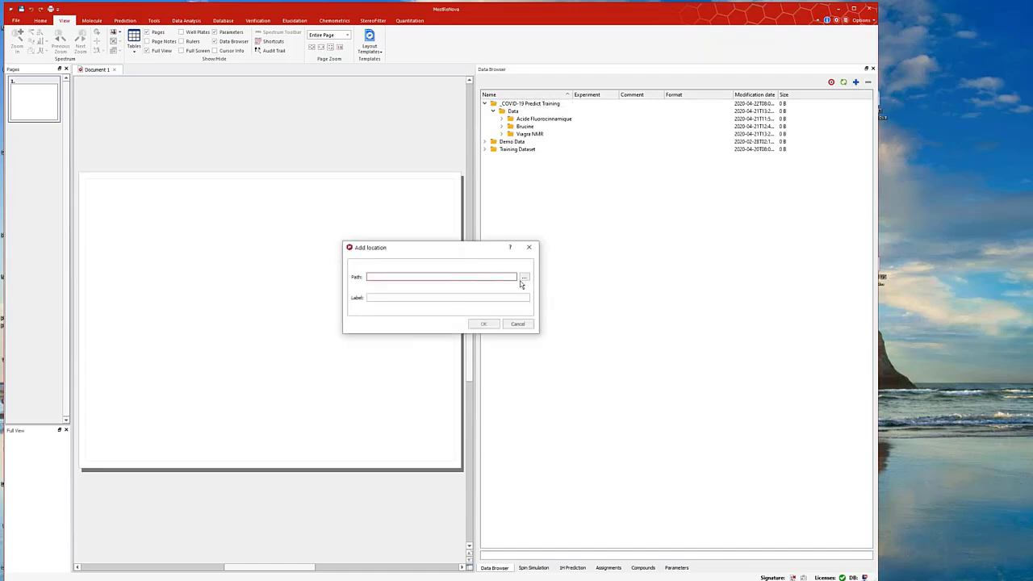
left_click(524, 279)
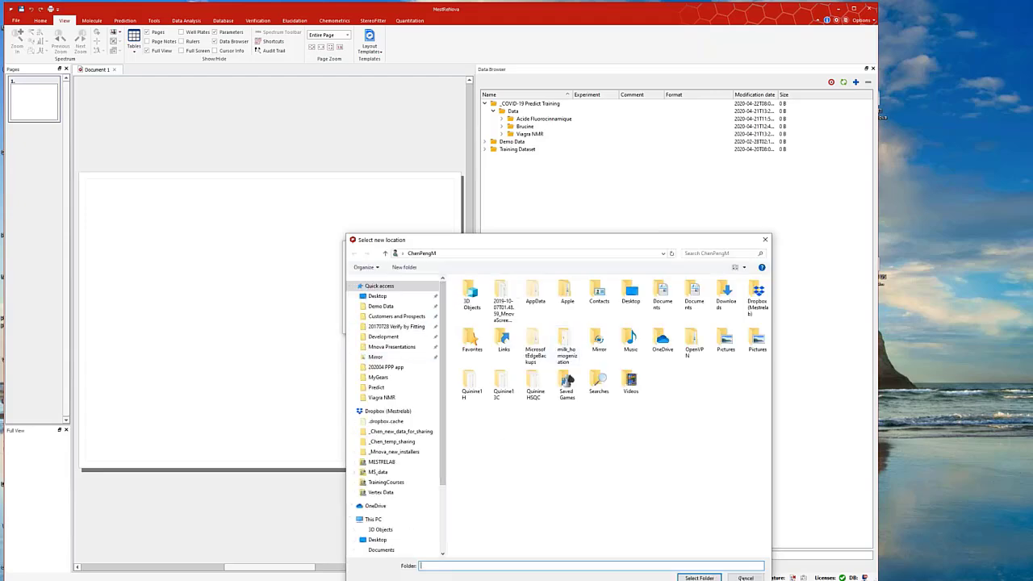
left_click(746, 578)
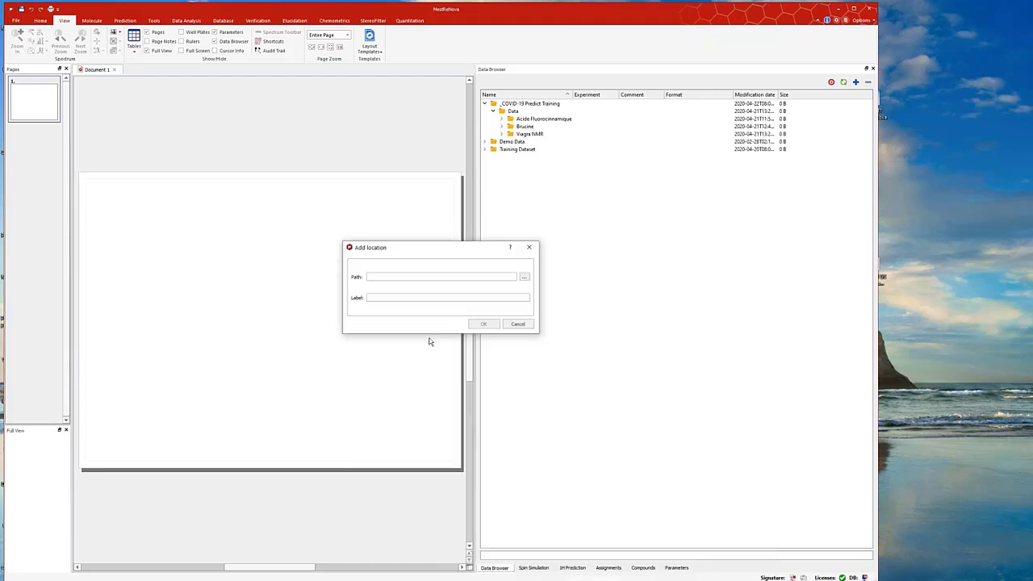
left_click(384, 297)
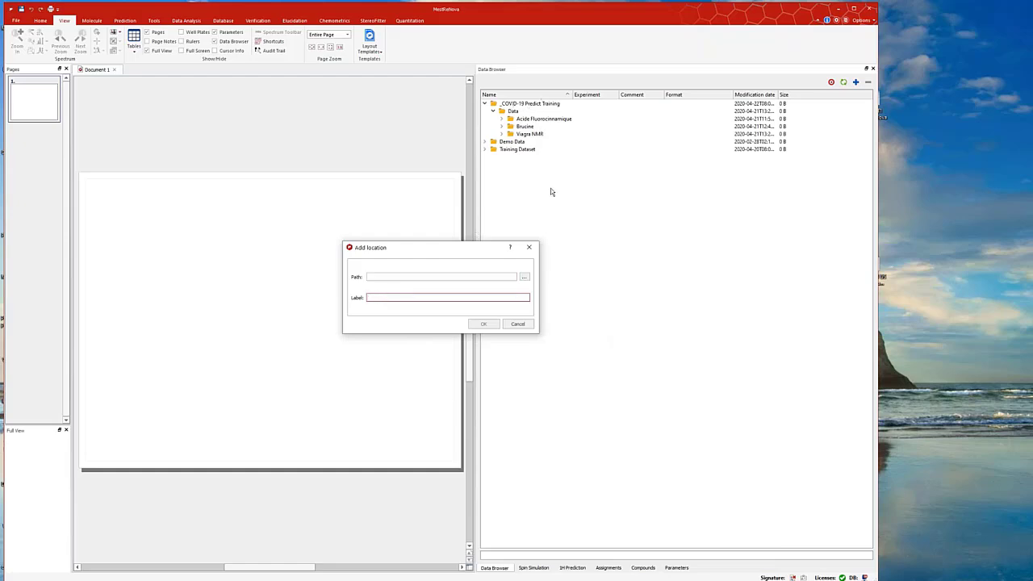
left_click(517, 324)
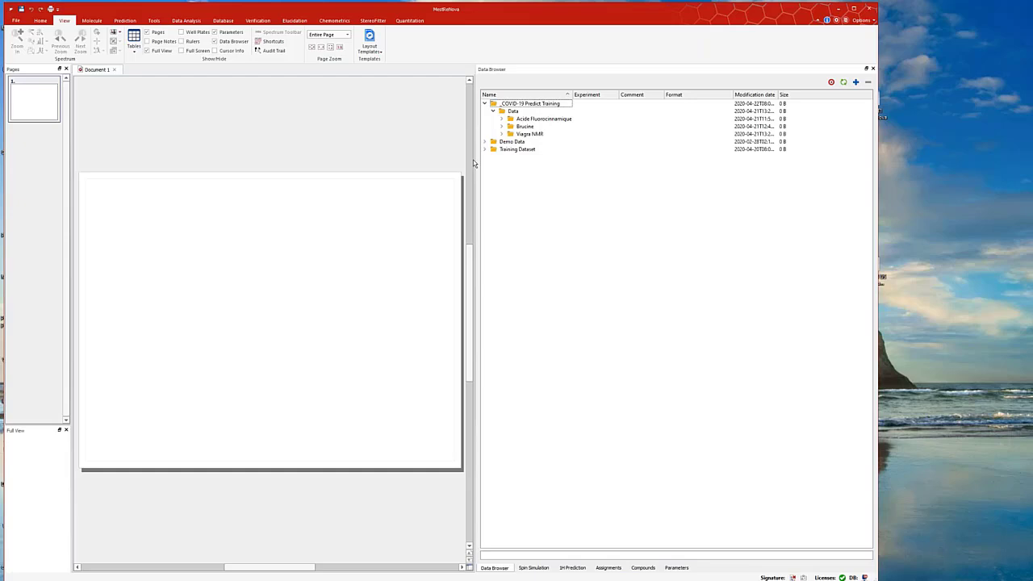
Shrink the Data Browser, expand the Acide Fluorocinnamique folder, and place Fluorocinnamique.mol on the page.
left_click_drag(475, 164, 692, 215)
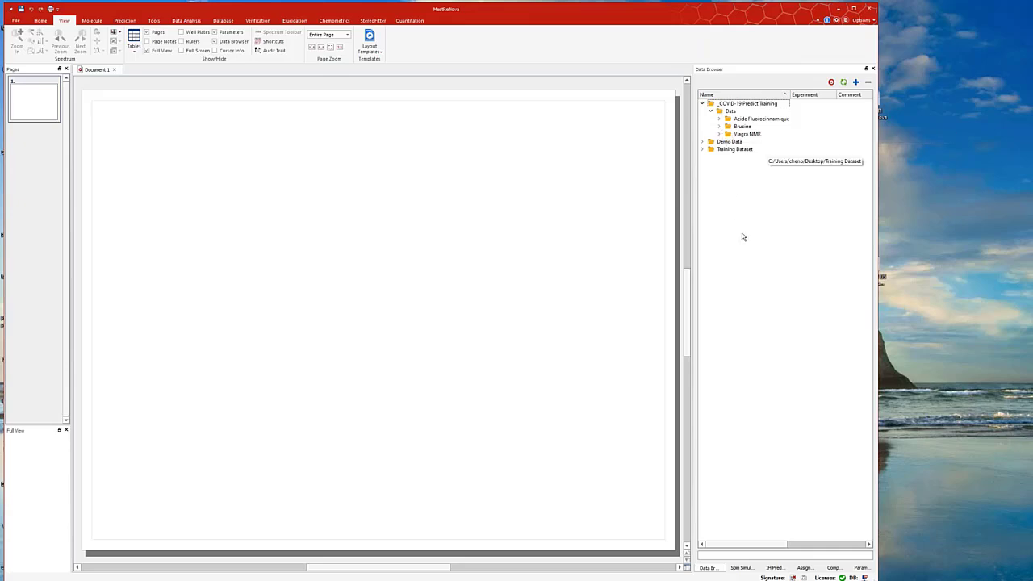
left_click(721, 119)
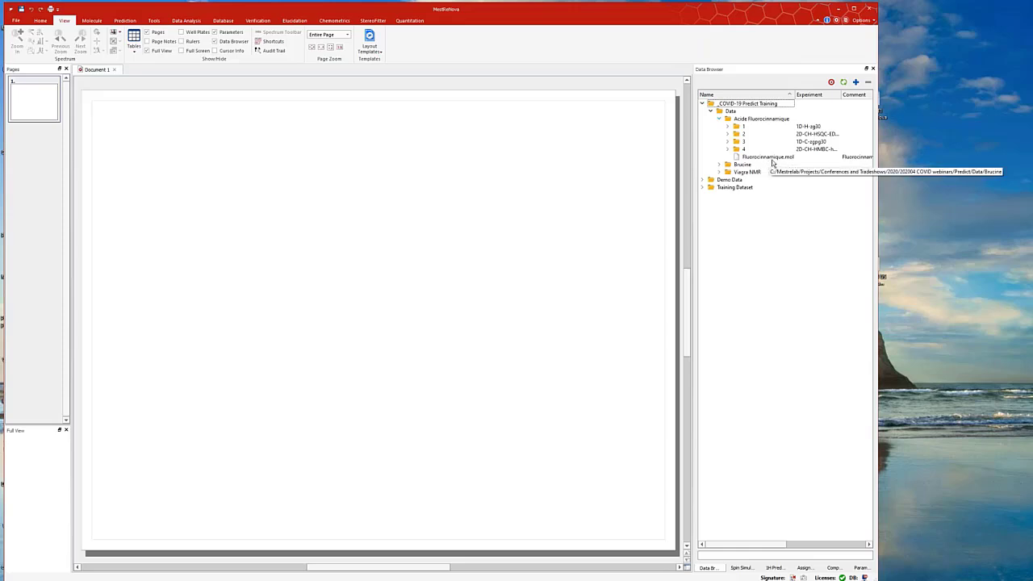
left_click_drag(770, 157, 485, 167)
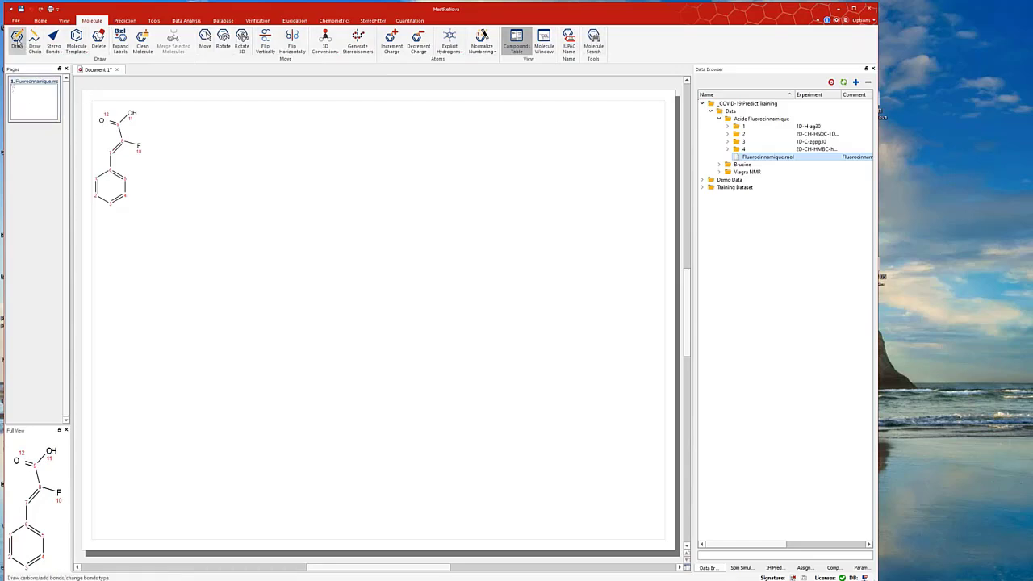
Place a benzene ring from the molecule templates on the empty page area beside the imported structure.
left_click(16, 40)
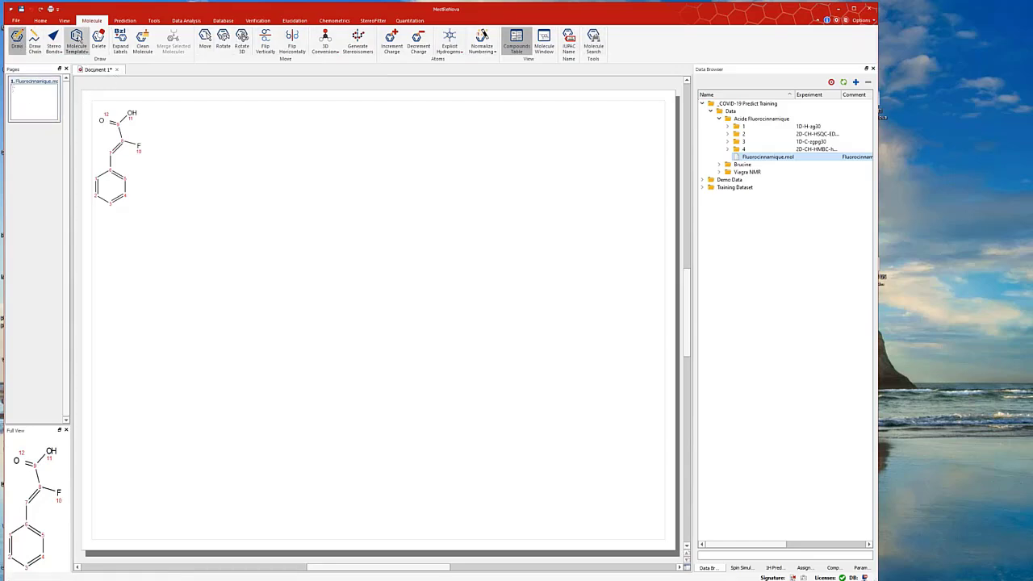
left_click(77, 44)
left_click(89, 62)
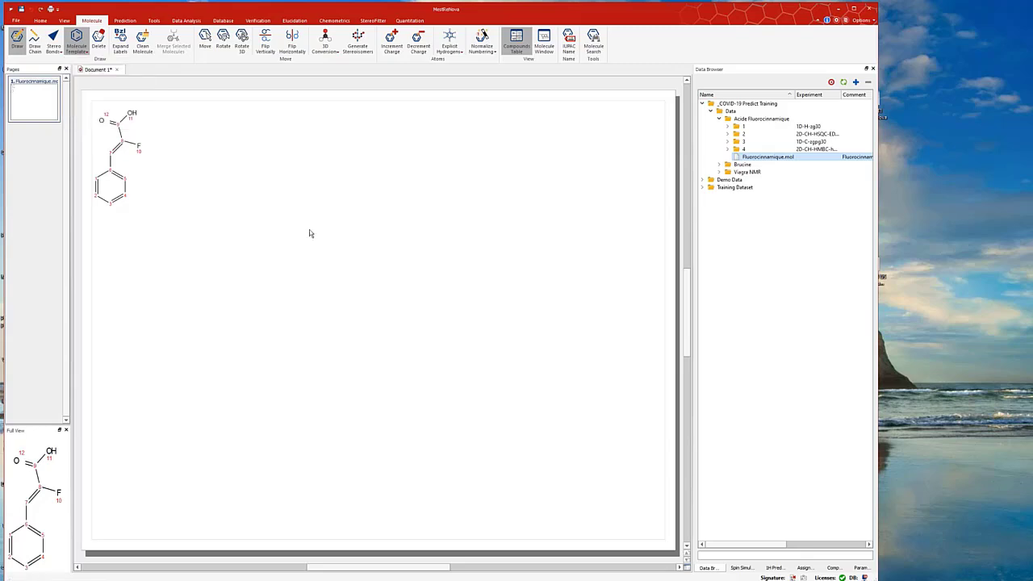
left_click(309, 229)
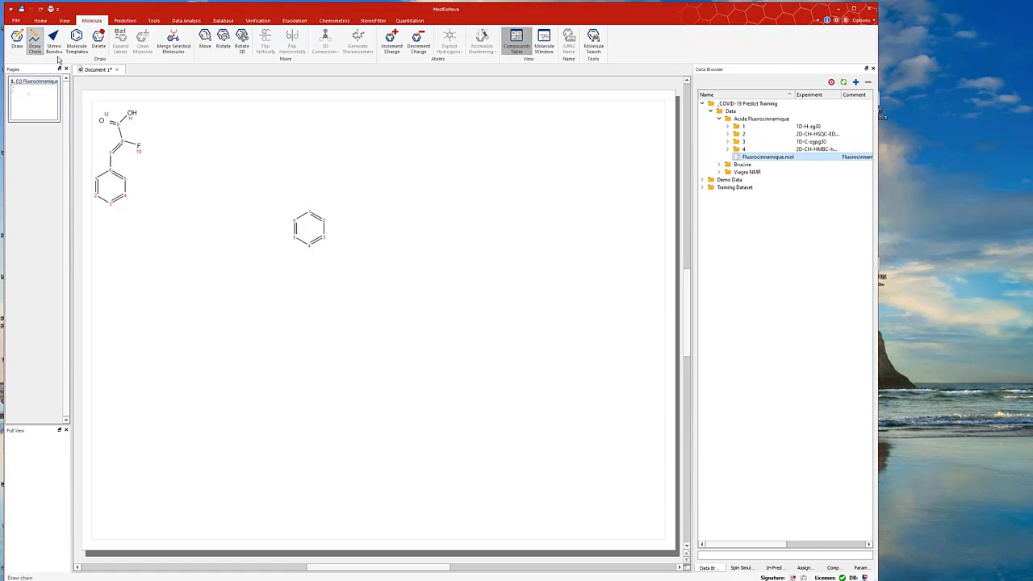
Draw a four-atom chain from the upper atom of the new ring and turn its end into a carboxylic acid group.
mouse_move(309, 213)
left_mouse_down()
mouse_move(332, 154)
mouse_move(345, 163)
left_mouse_up()
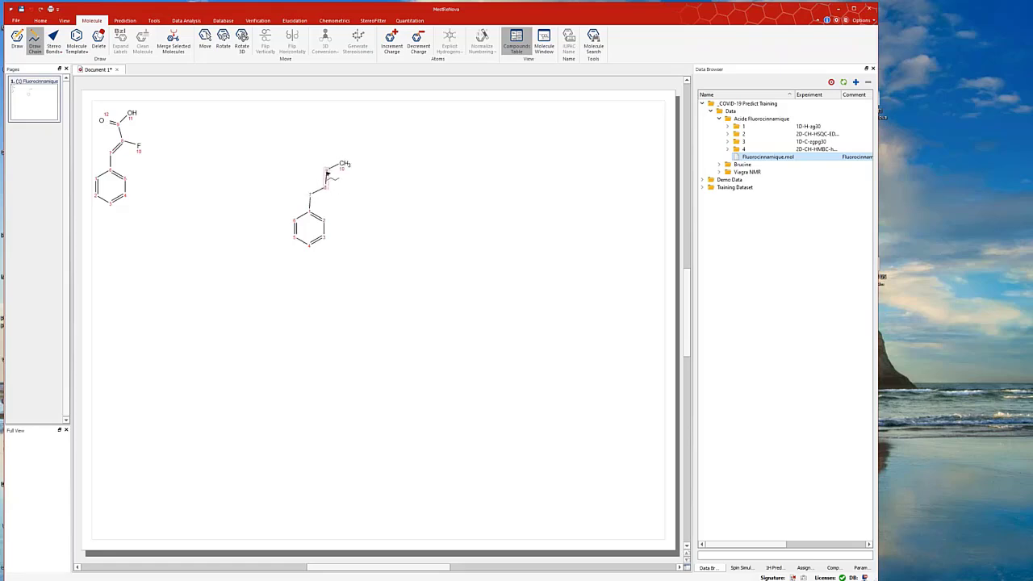
left_click(325, 170)
left_click(315, 166)
key("o")
key("o")
Attach a fluorine atom to the chain carbon next to the carboxylic acid group.
left_click_drag(327, 189, 358, 206)
key("f")
key("Escape")
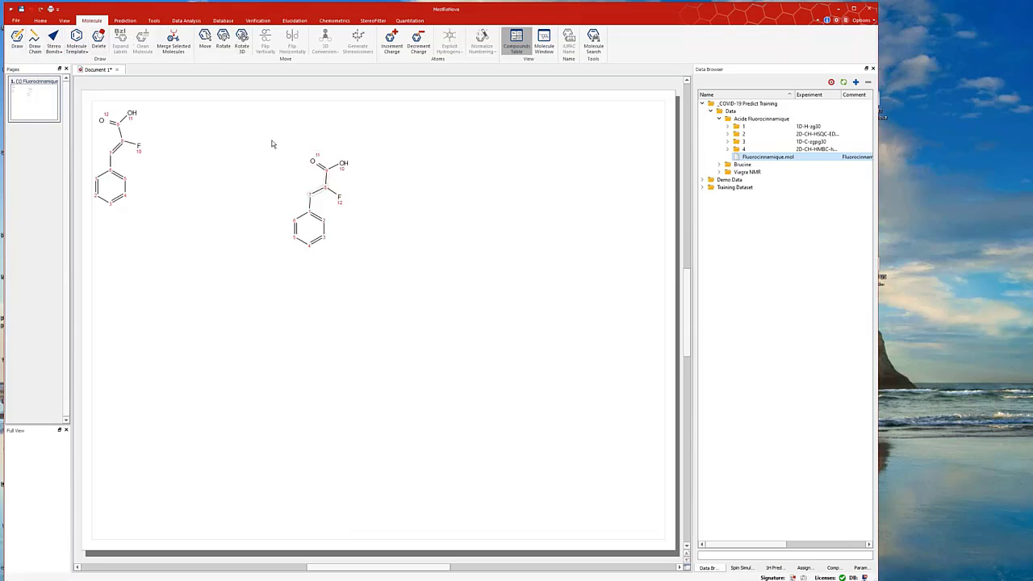
Select the whole hand-drawn molecule and delete it from the page.
left_click_drag(272, 141, 385, 289)
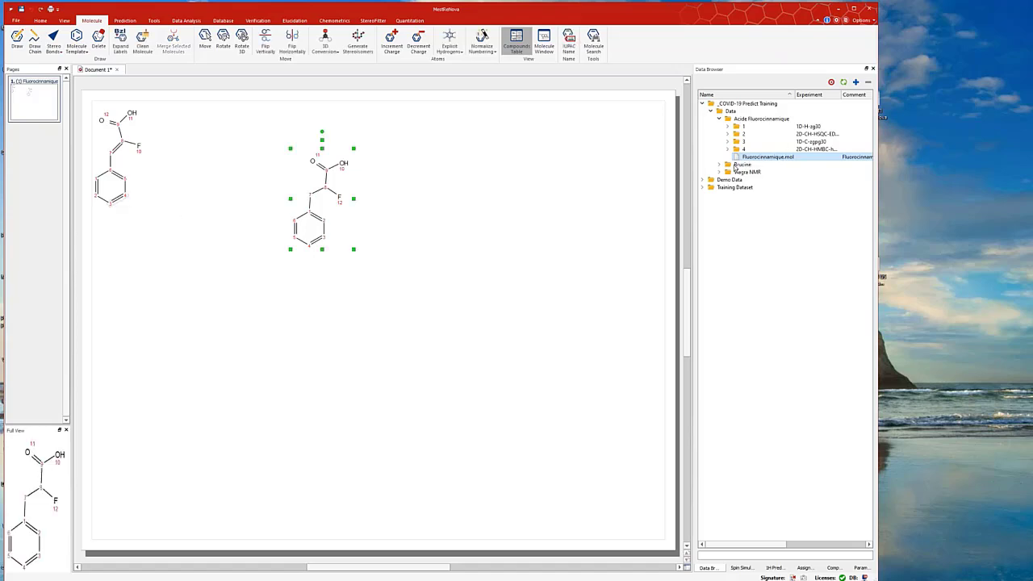
key("Delete")
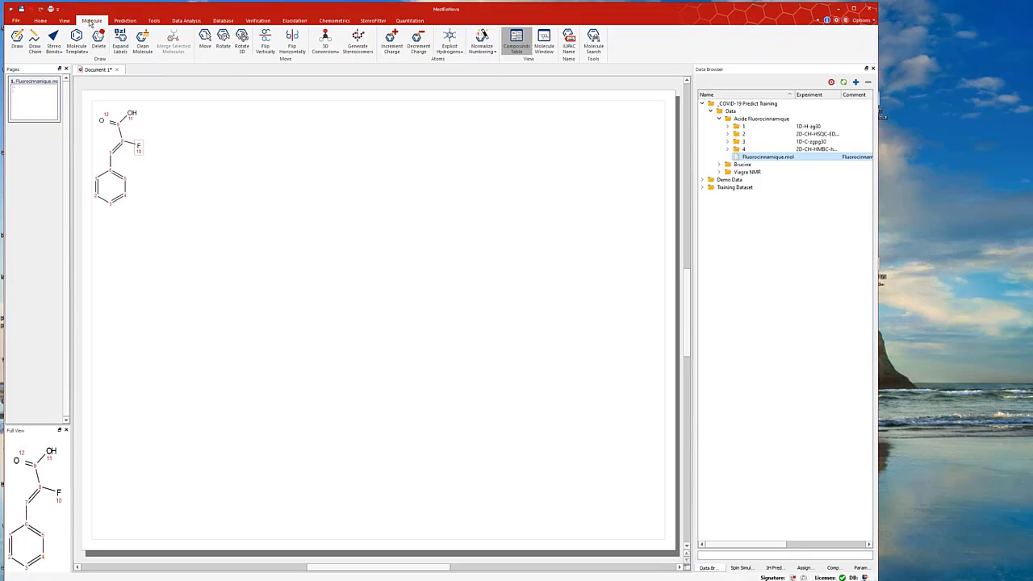
Bring up the Compounds table and widen it to reveal the Properties column.
left_click(517, 40)
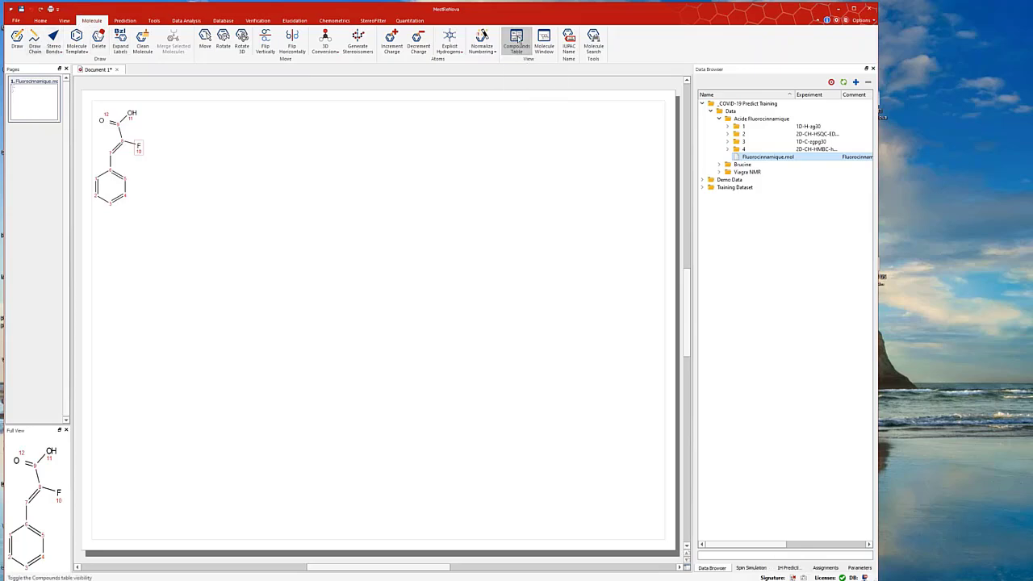
left_click(518, 41)
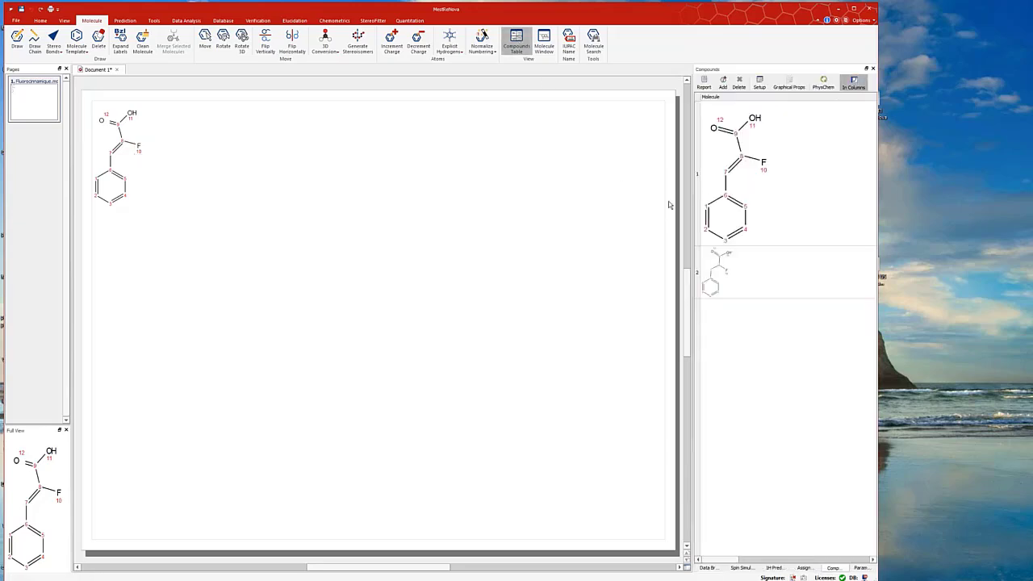
left_click_drag(690, 188, 577, 206)
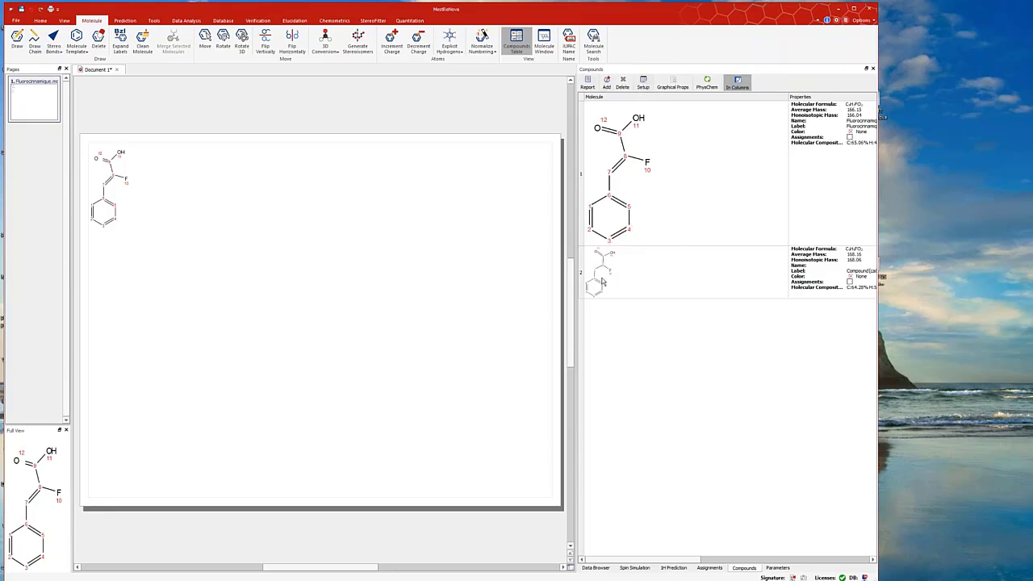
Delete the second, hand-drawn compound from the Compounds table.
left_click(601, 281)
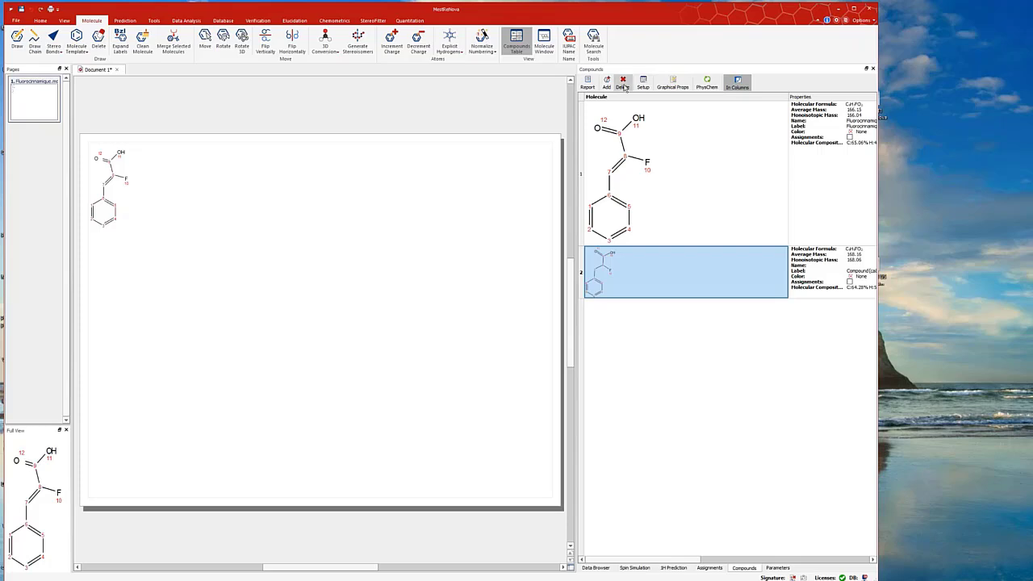
key("Delete")
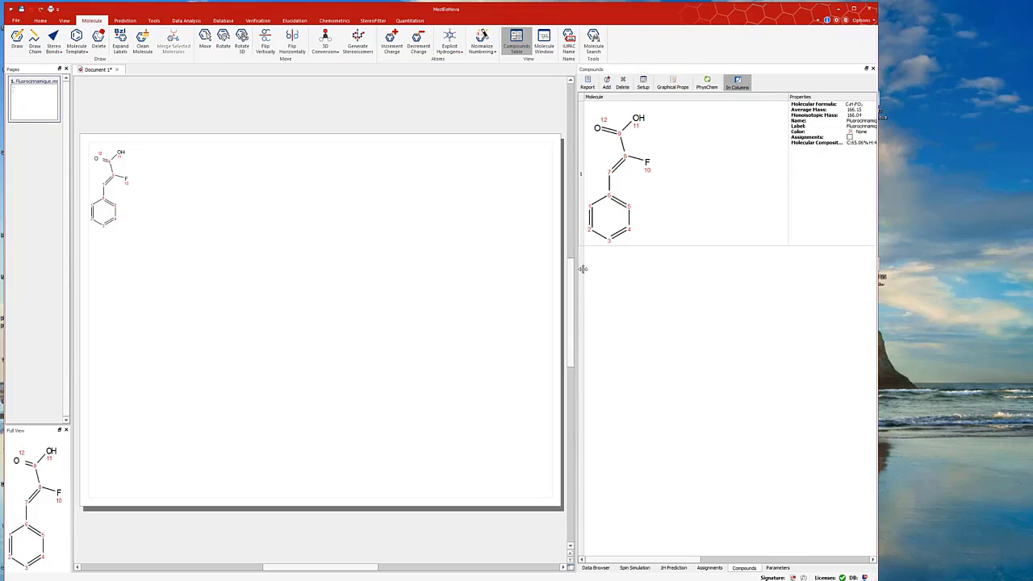
Narrow the Molecule column of the Compounds table and resize the table so the page gets most of the window's width.
left_click_drag(579, 268, 462, 286)
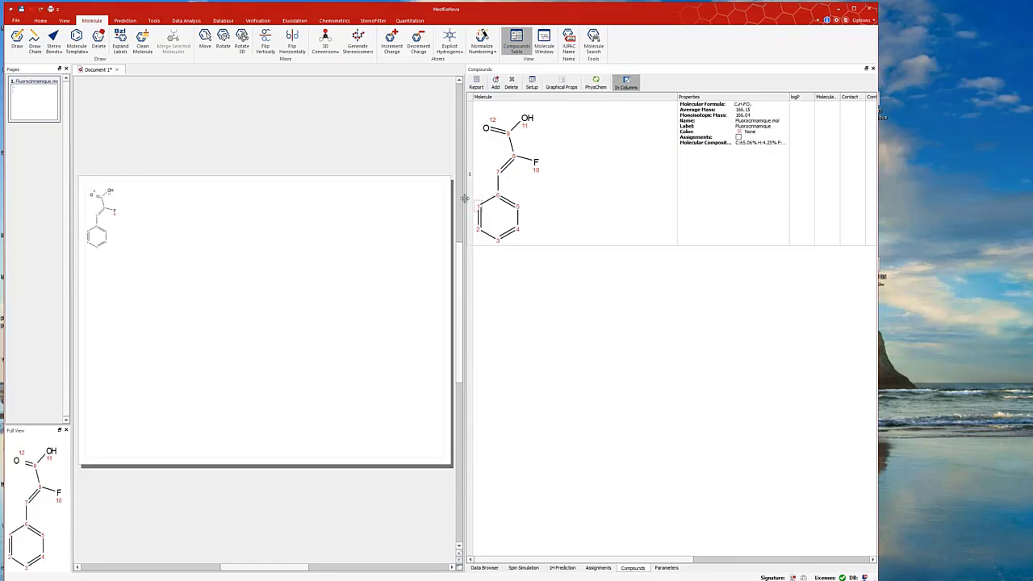
left_click_drag(465, 197, 561, 246)
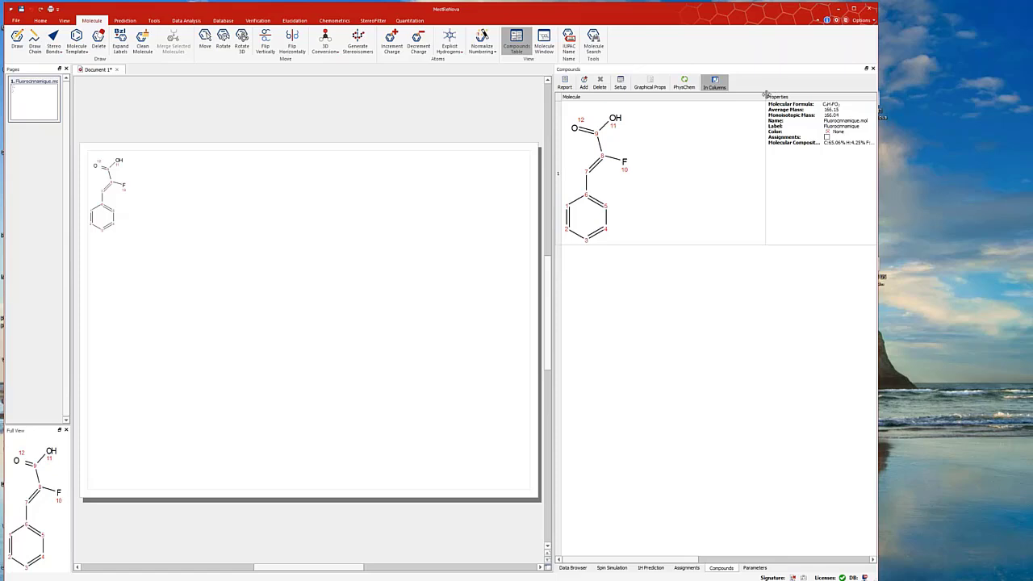
left_click_drag(766, 94, 712, 95)
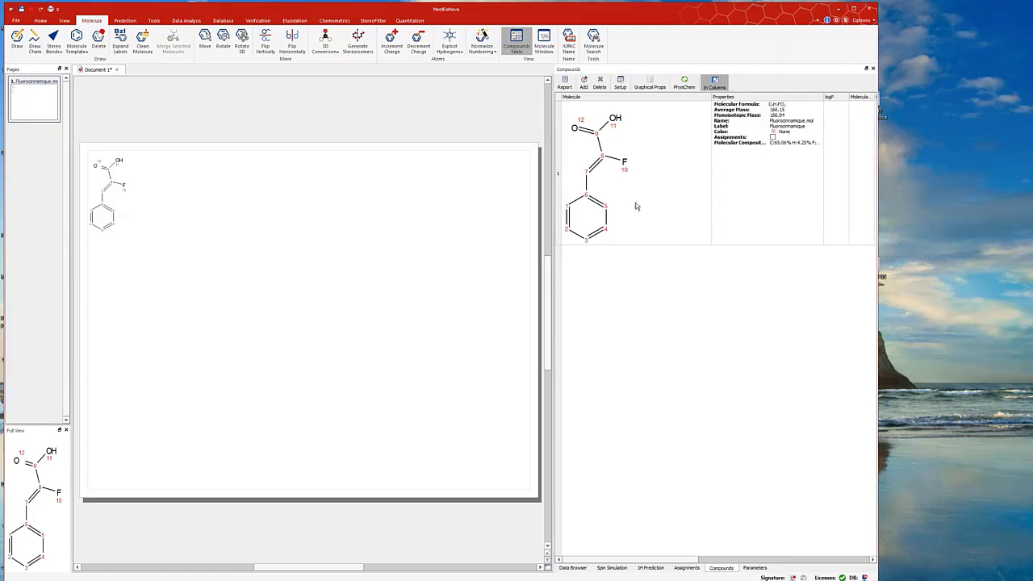
left_click_drag(556, 245, 695, 257)
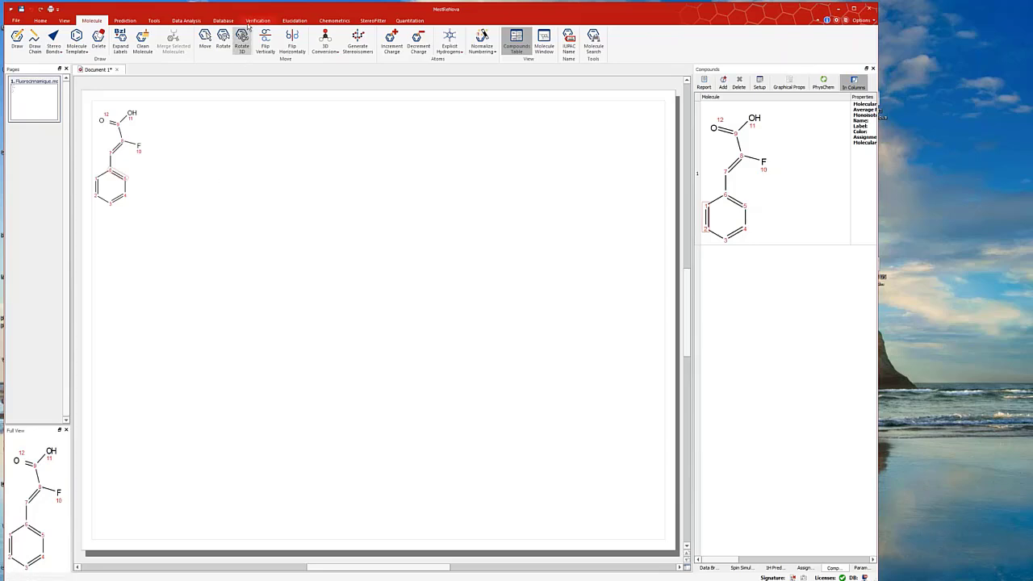
Check which X-nuclei spectra can be predicted for the fluorocinnamic acid molecule.
left_click(126, 21)
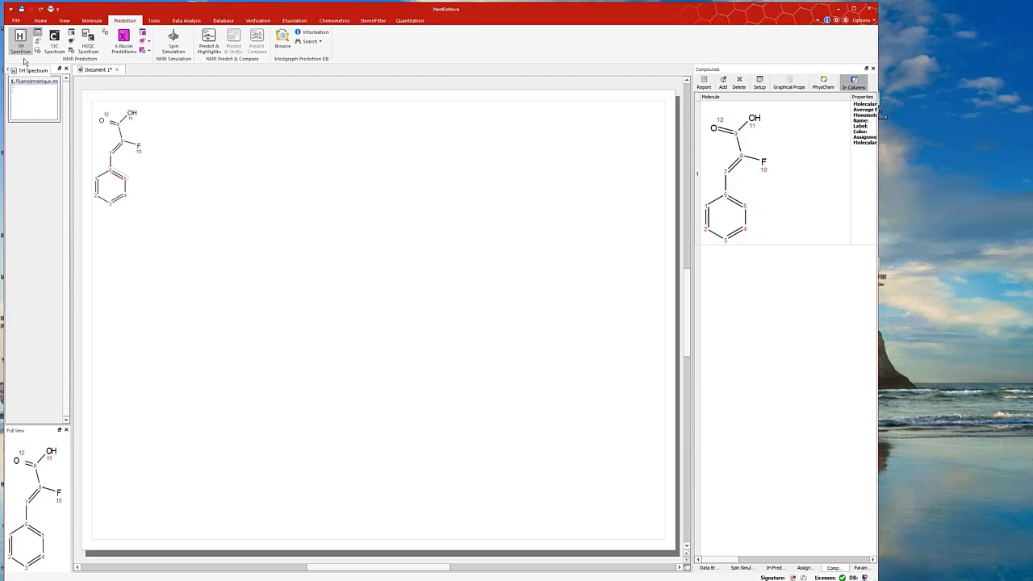
left_click(123, 39)
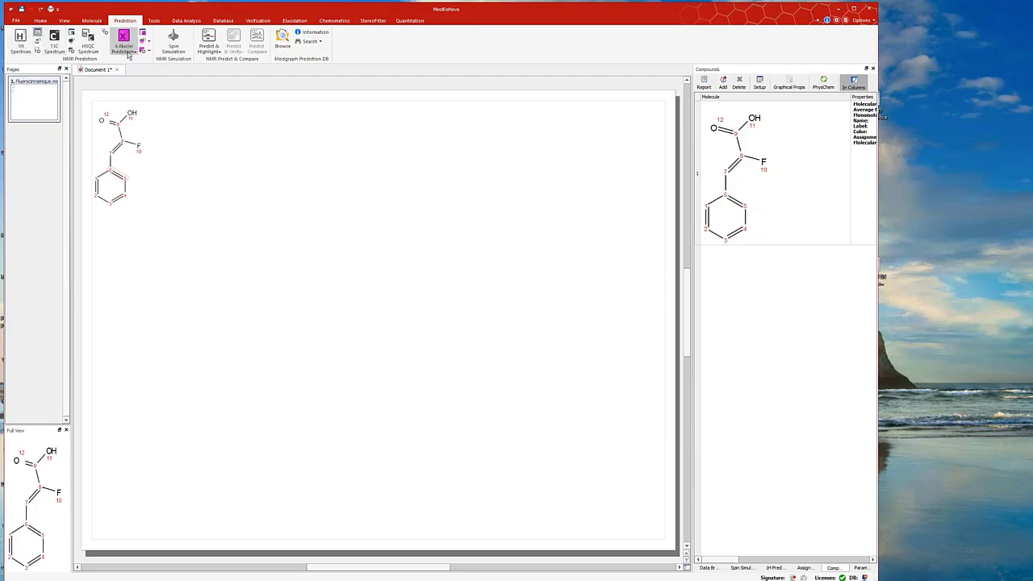
left_click(139, 54)
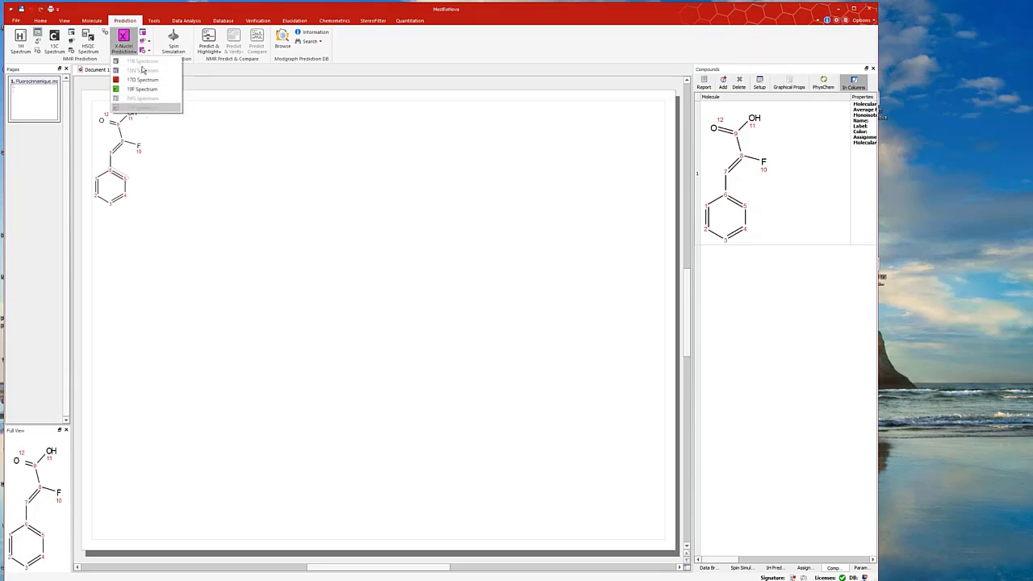
left_click(169, 9)
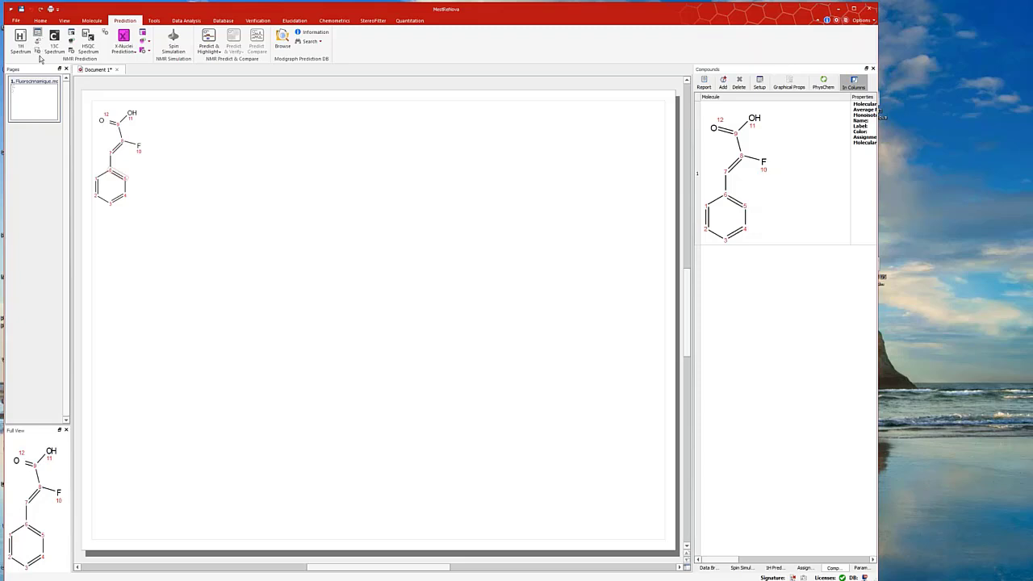
Review the 1H prediction options, including predictors, spectral range, frequency, line width and available solvents, and leave without applying changes.
left_click(37, 52)
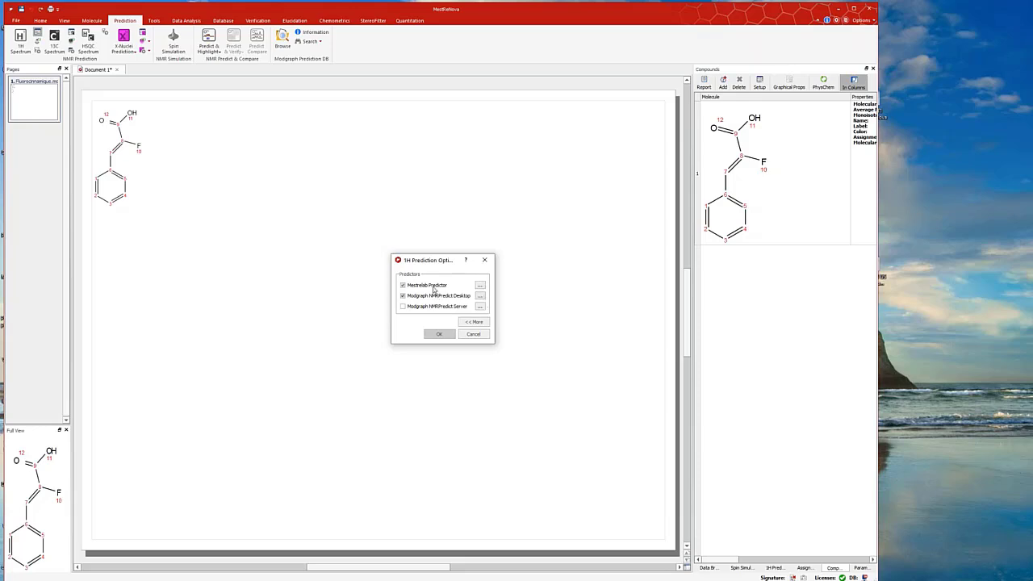
left_click(478, 323)
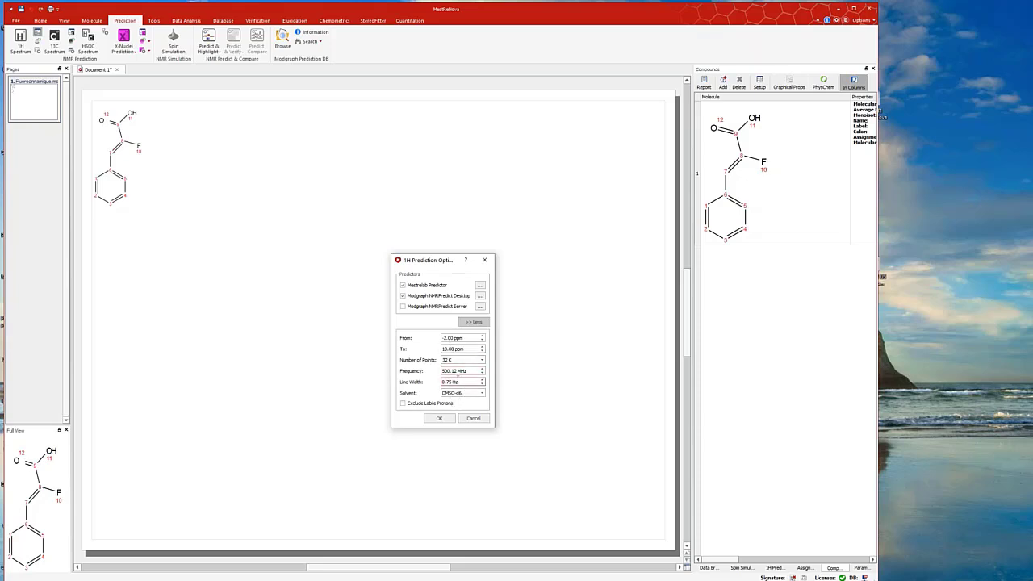
left_click_drag(468, 371, 435, 374)
left_click(458, 393)
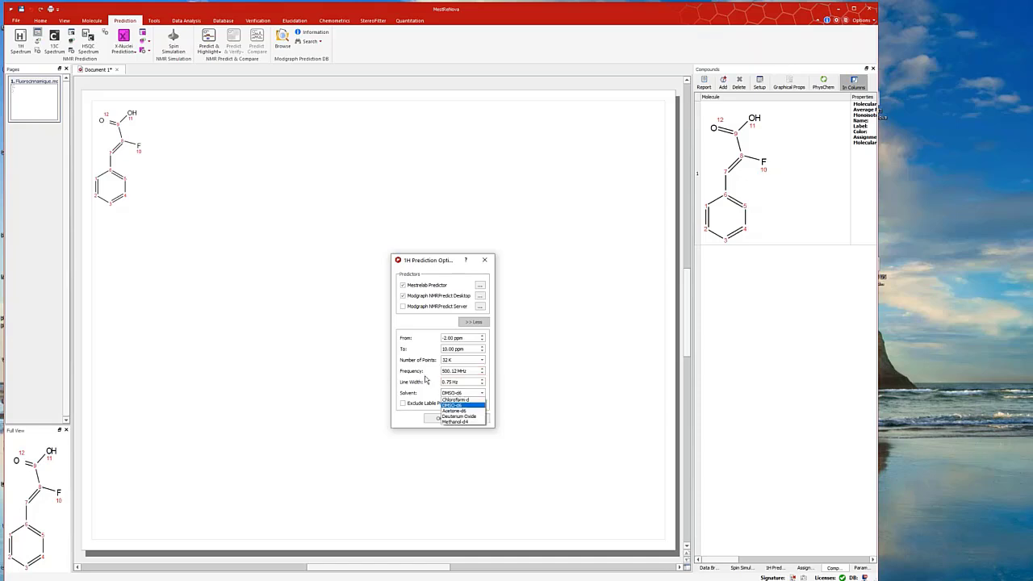
left_click(432, 339)
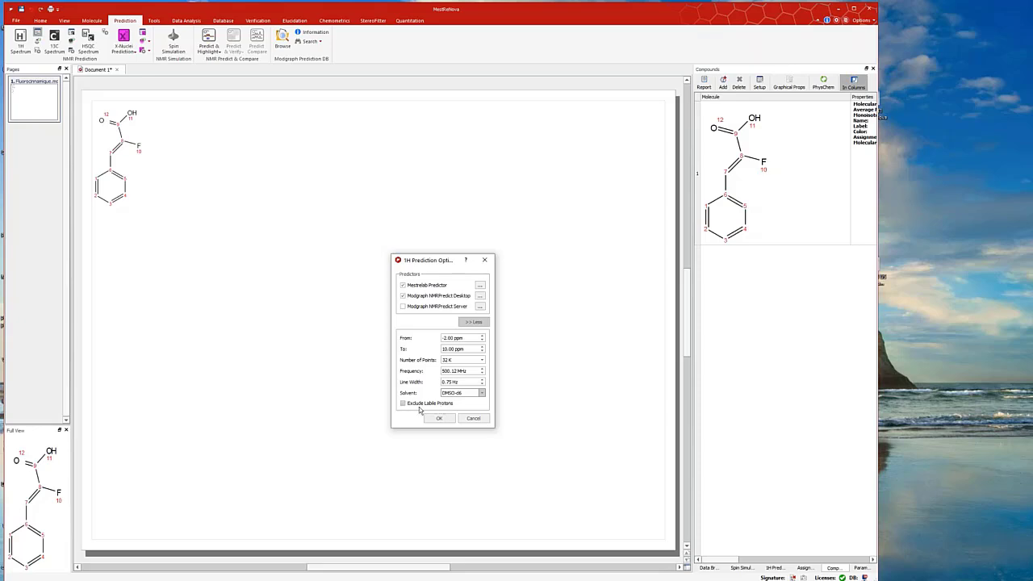
double_click(458, 371)
left_click(469, 394)
left_click(439, 381)
left_click(474, 419)
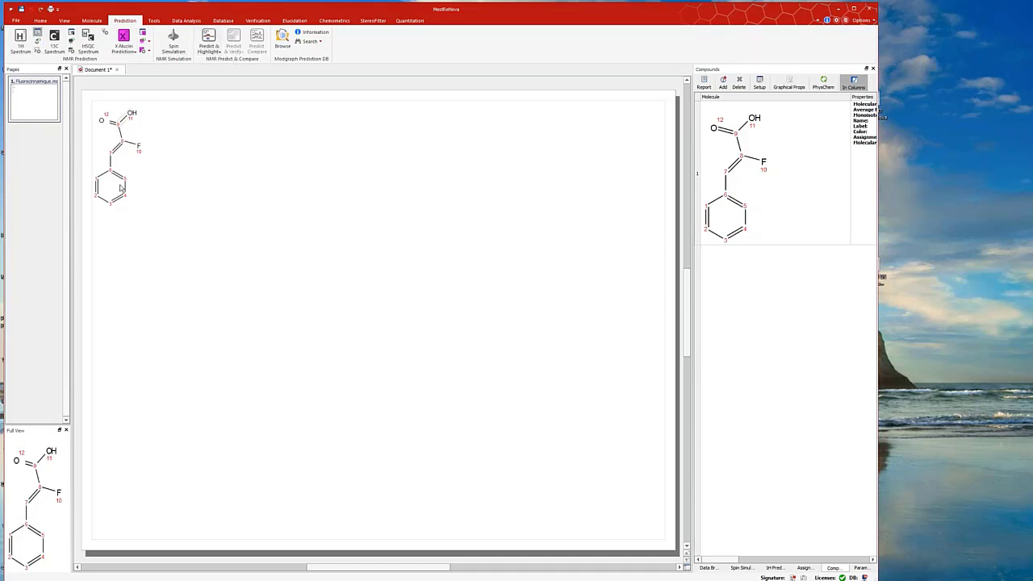
Predict the 1H NMR spectrum of the molecule on the page.
right_click(122, 188)
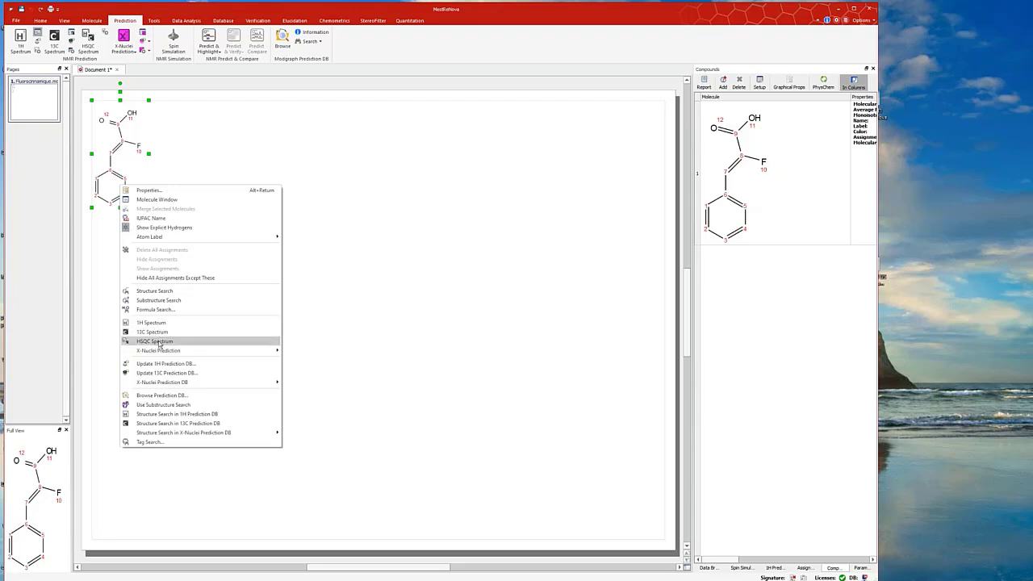
mouse_move(163, 352)
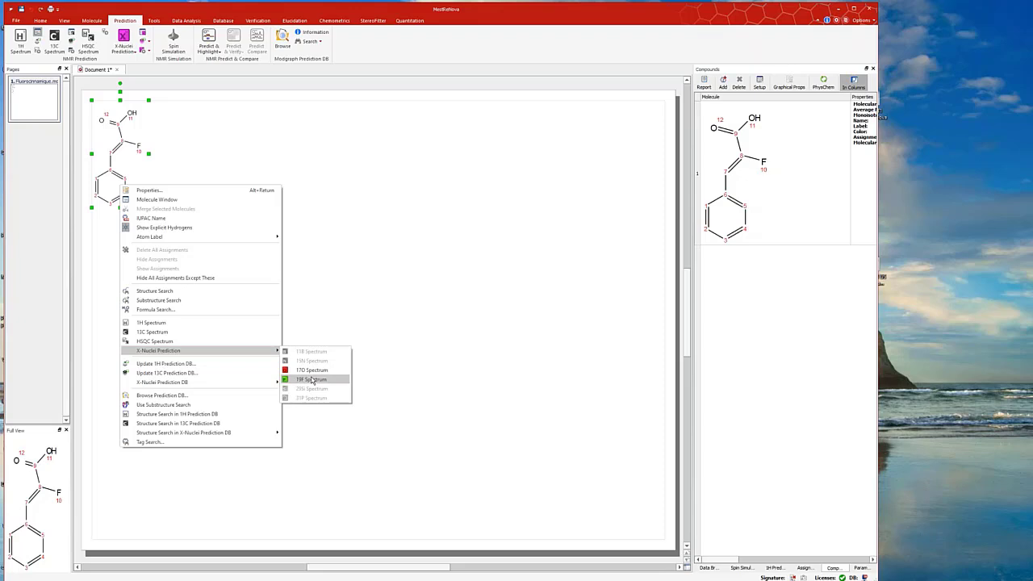
left_click(151, 323)
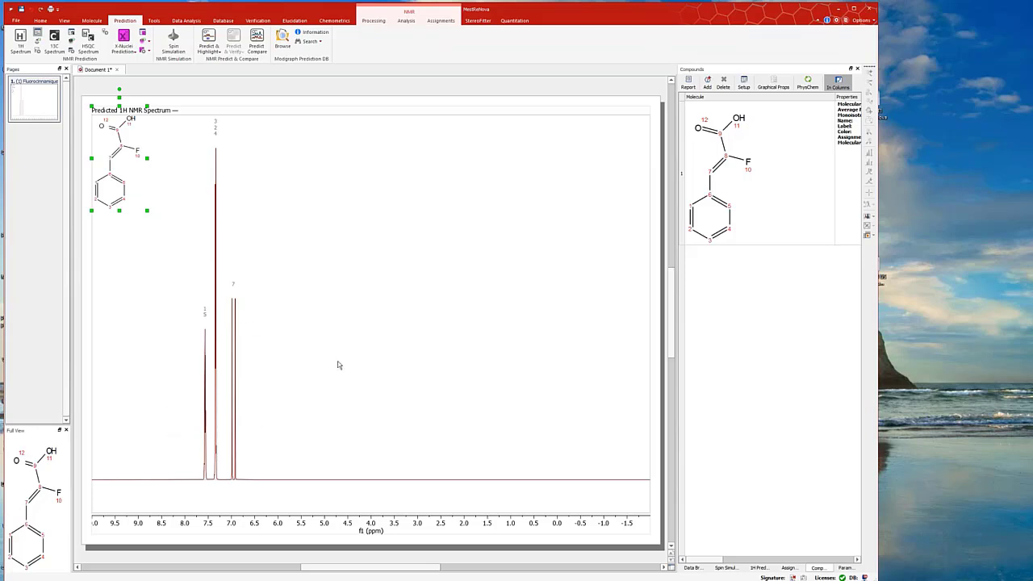
Predict the 13C NMR spectrum from the molecule in the Compounds table and inspect the atom assignments on its peaks.
right_click(123, 171)
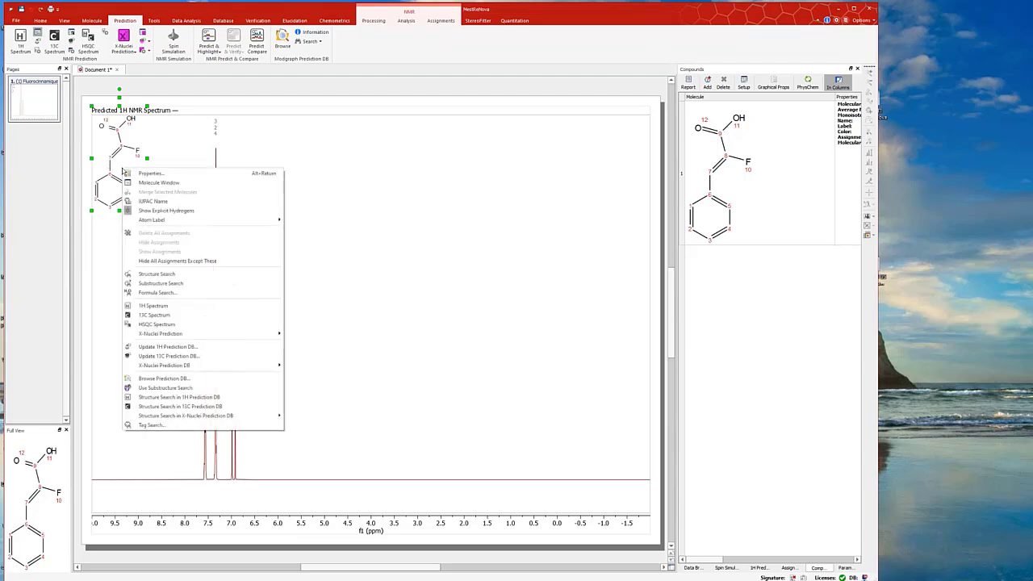
right_click(733, 191)
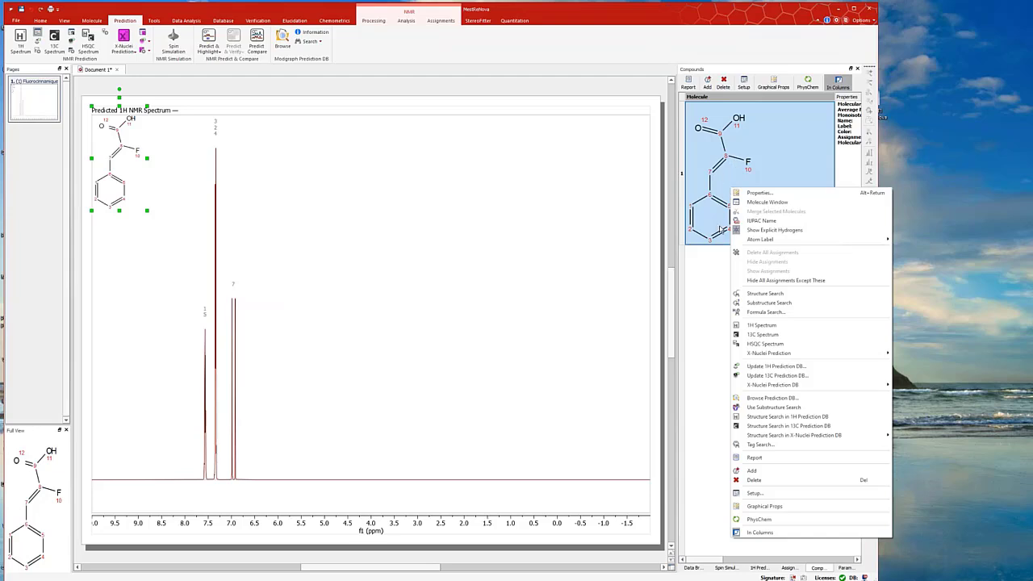
left_click(760, 335)
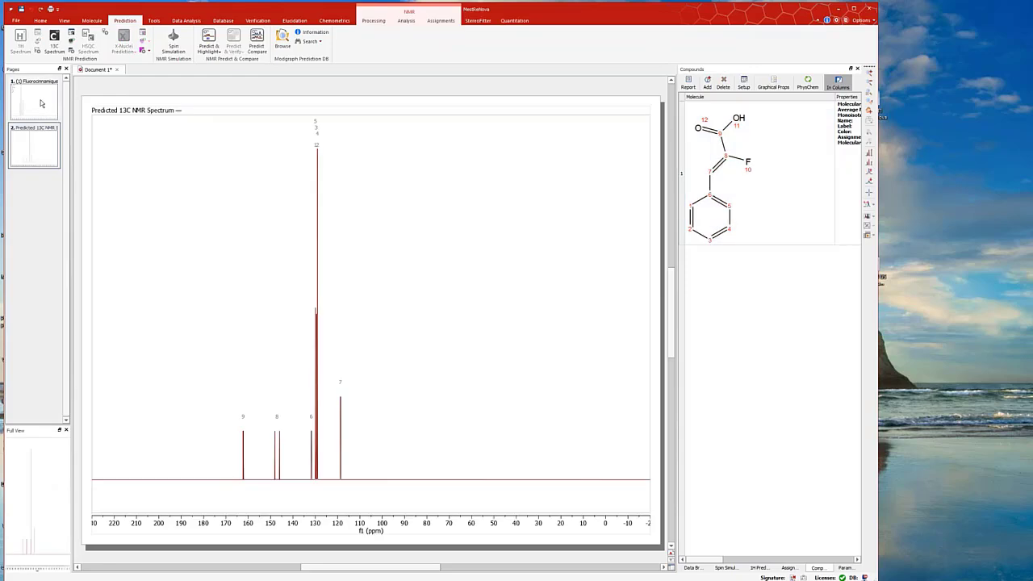
left_click(45, 142)
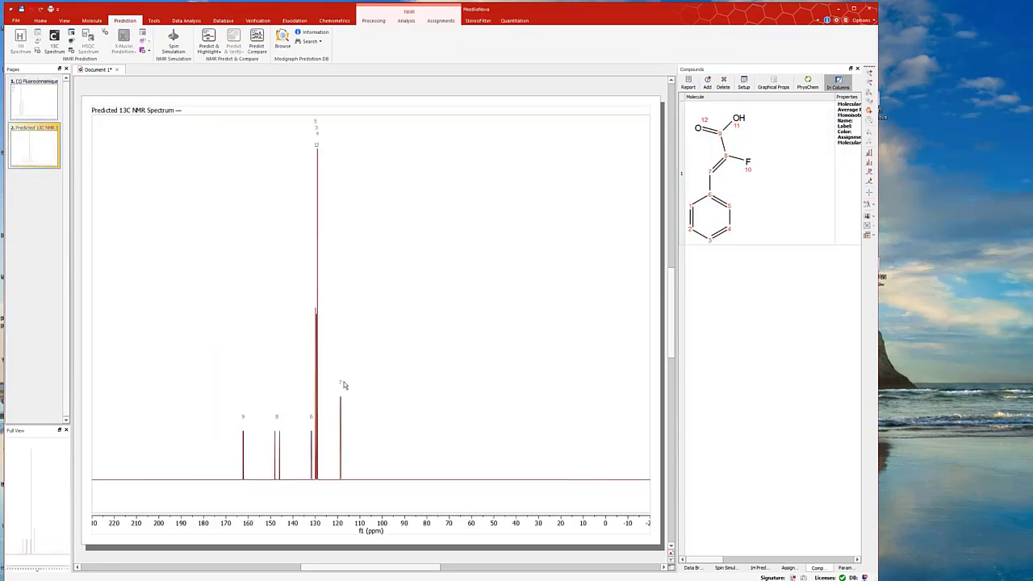
mouse_move(341, 382)
mouse_move(309, 417)
mouse_move(277, 416)
Predict the HSQC spectrum from the molecule in the Compounds table.
mouse_move(728, 160)
mouse_move(731, 207)
right_click(730, 180)
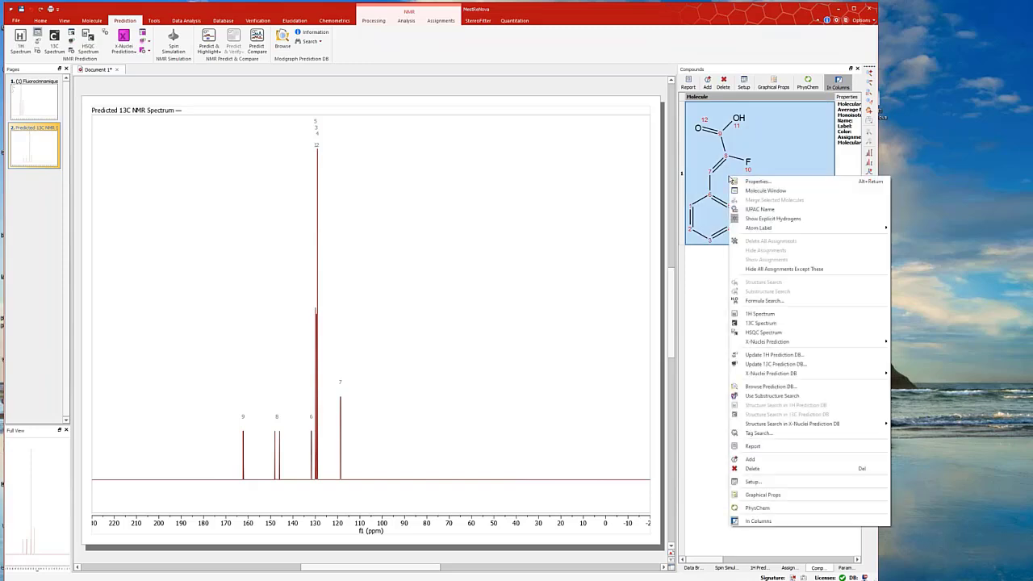
left_click(773, 333)
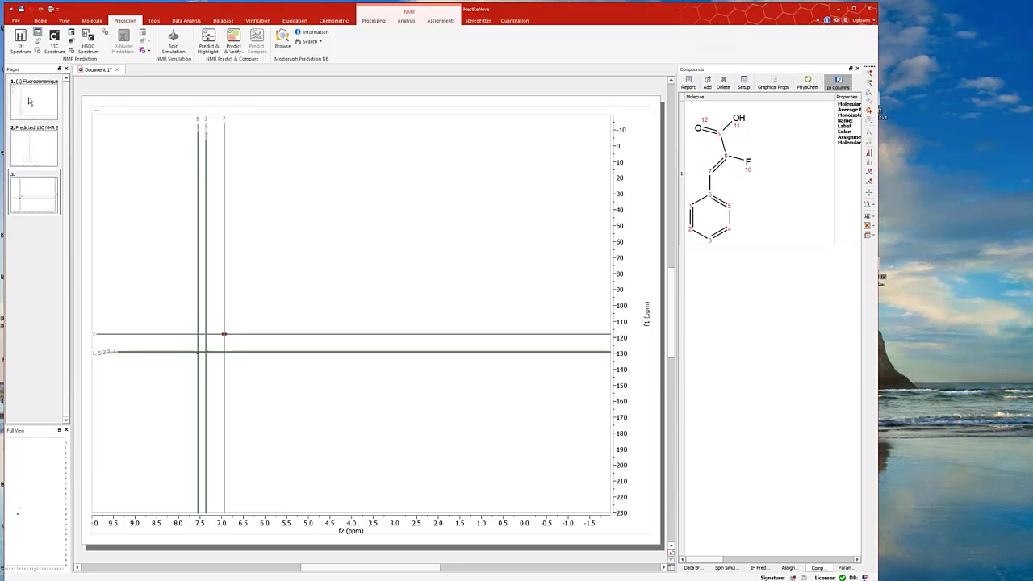
Use the predicted 1H and 13C spectra as the horizontal and vertical traces of the HSQC spectrum.
mouse_move(30, 101)
left_mouse_down()
mouse_move(192, 117)
mouse_move(147, 159)
left_mouse_up()
left_click_drag(34, 146, 104, 219)
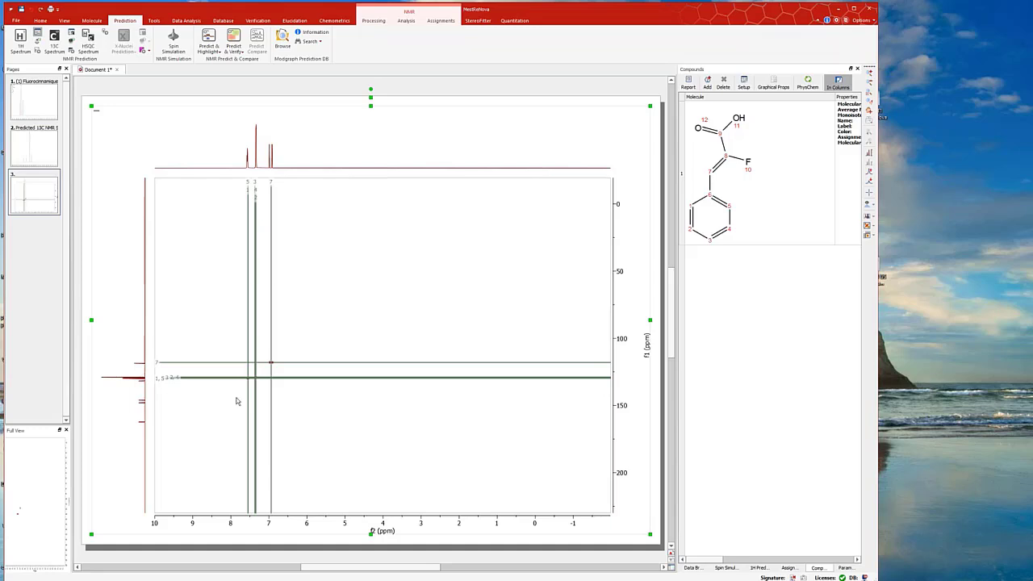
left_click_drag(208, 418, 396, 281)
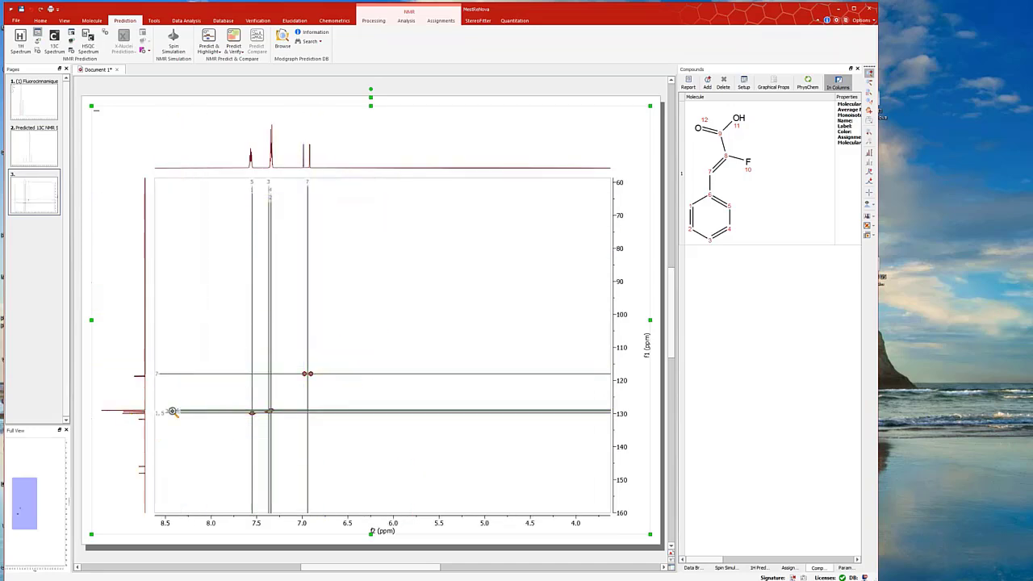
Review the assignment display settings in the HSQC spectrum's properties, apply them as they are and close the properties.
right_click(395, 282)
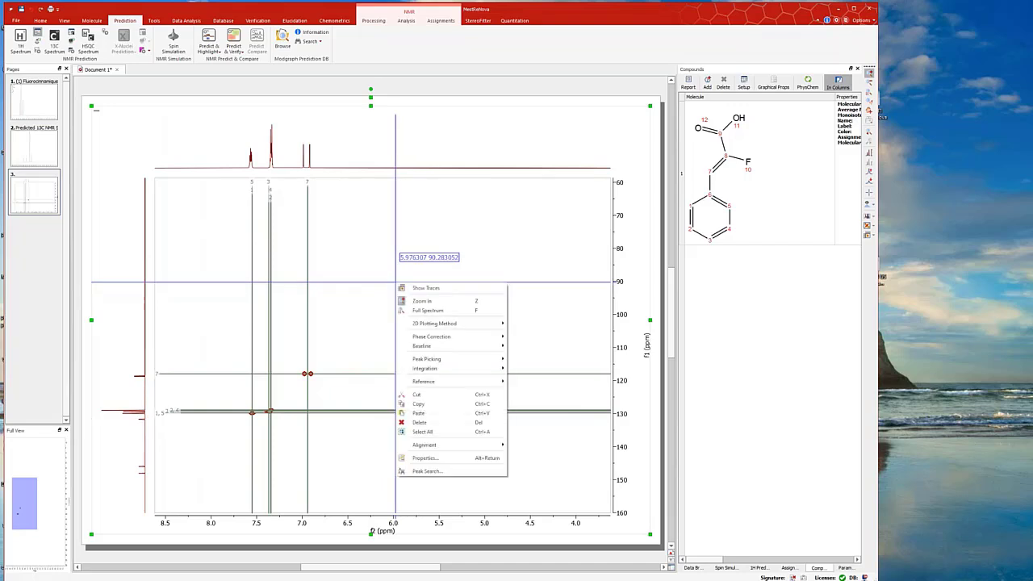
left_click(425, 459)
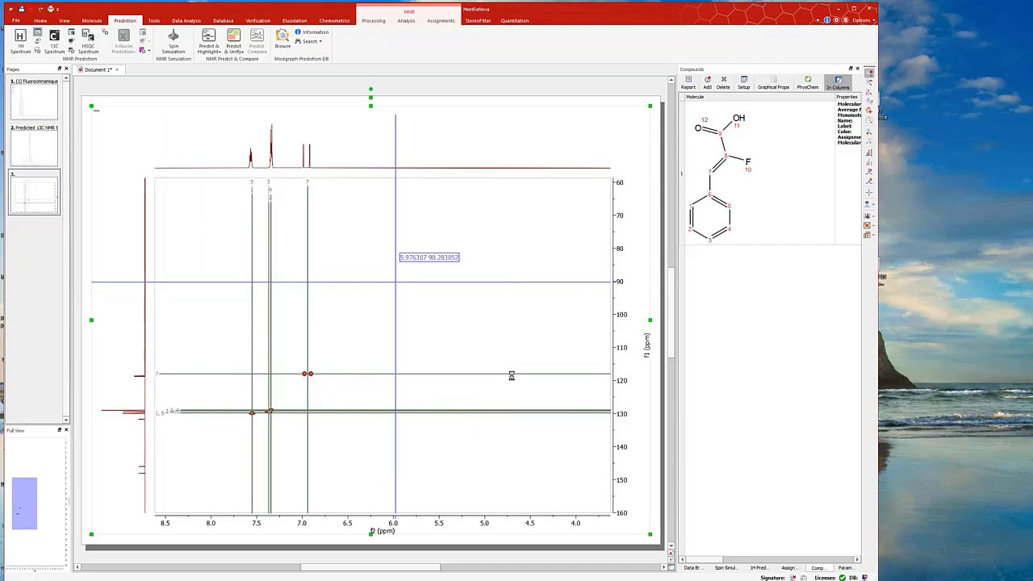
left_click(371, 344)
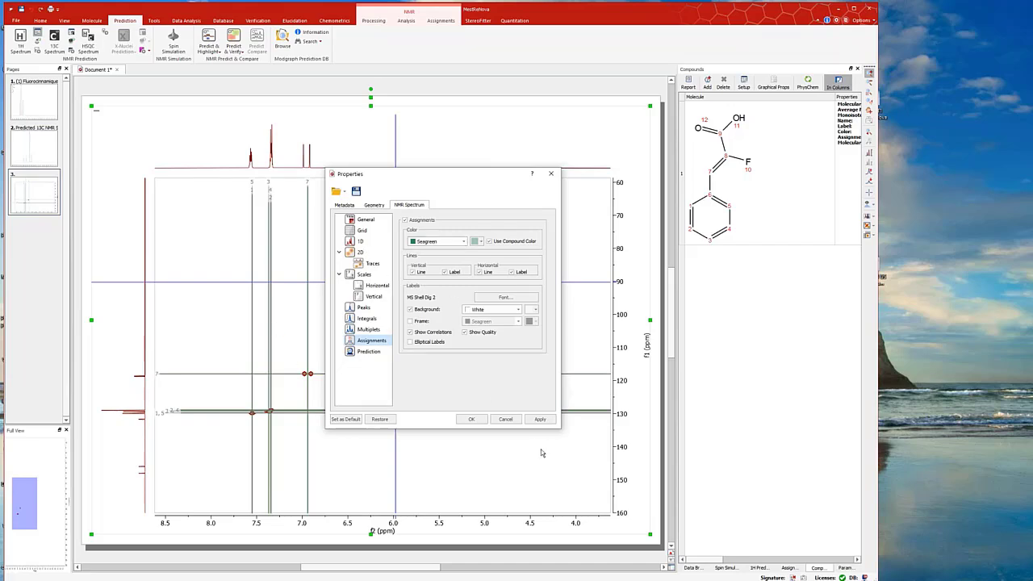
left_click(540, 420)
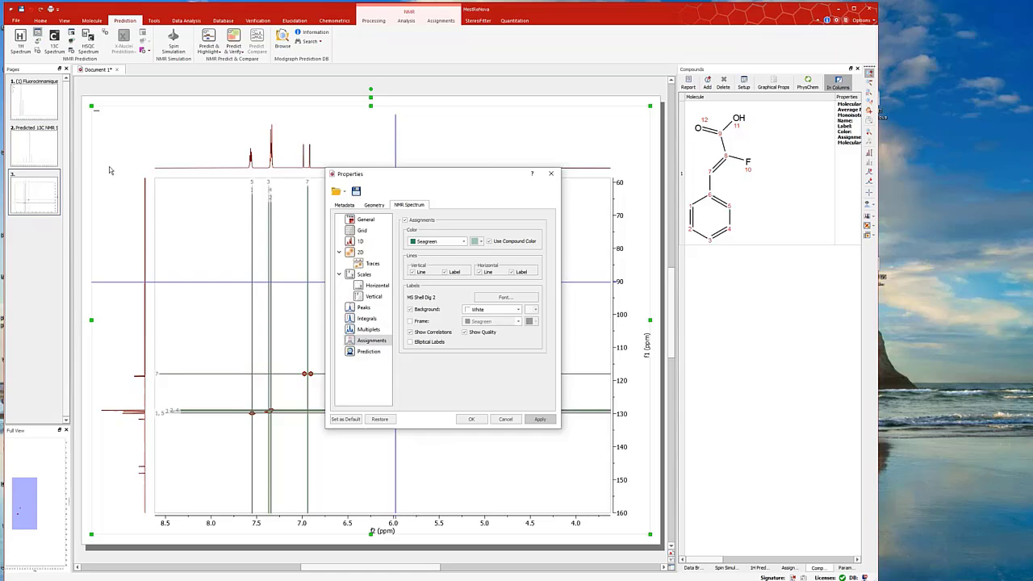
left_click(506, 419)
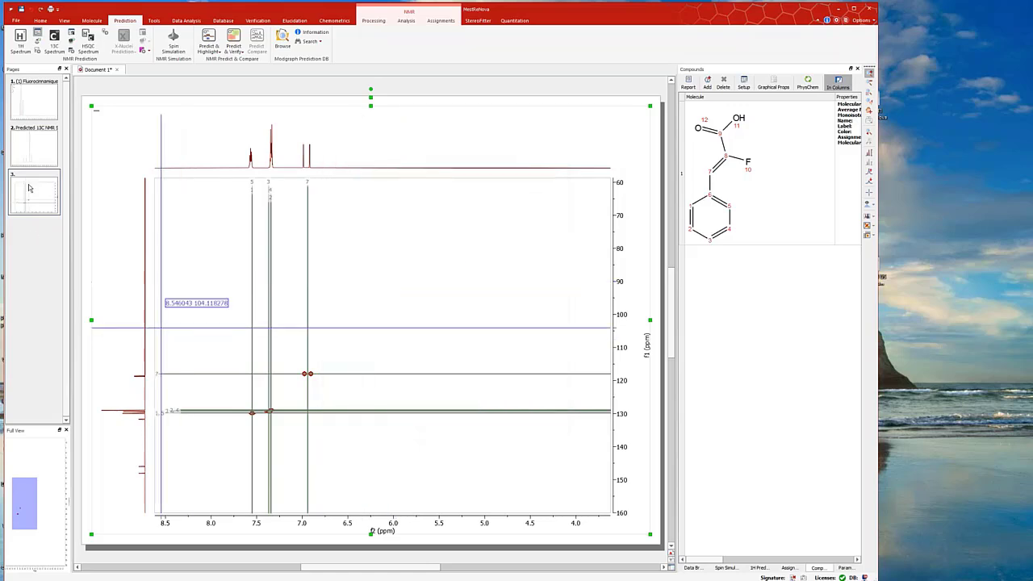
Predict the 19F NMR spectrum from the molecule in the Compounds table and zoom to about -100 to -154 ppm.
right_click(728, 186)
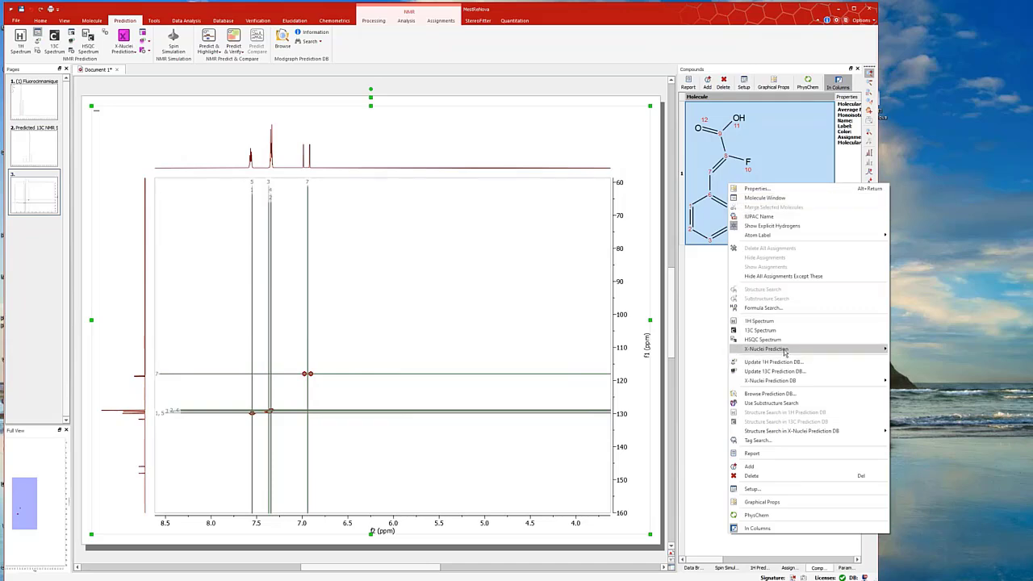
mouse_move(843, 353)
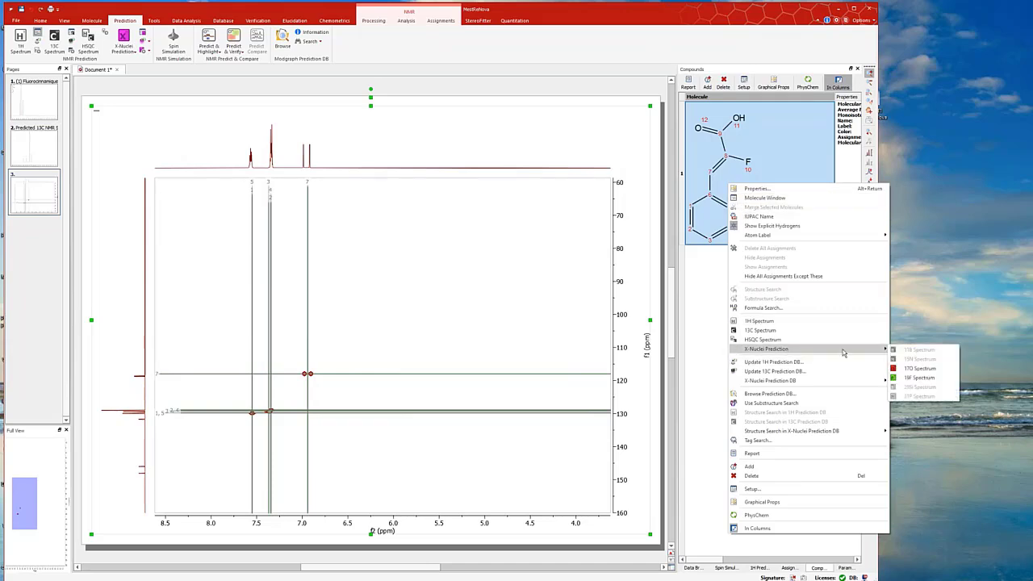
left_click(915, 379)
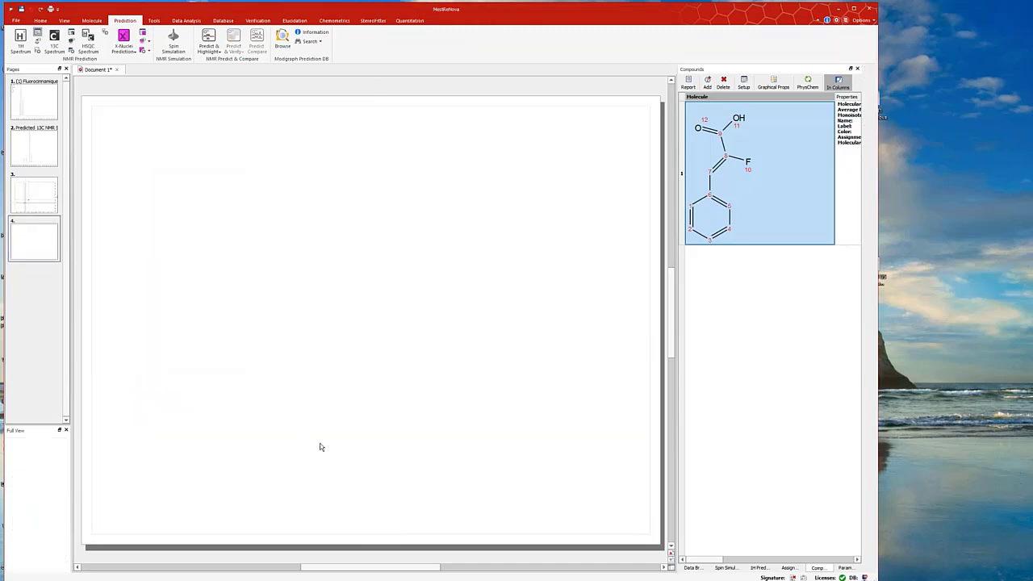
left_click_drag(370, 365, 471, 374)
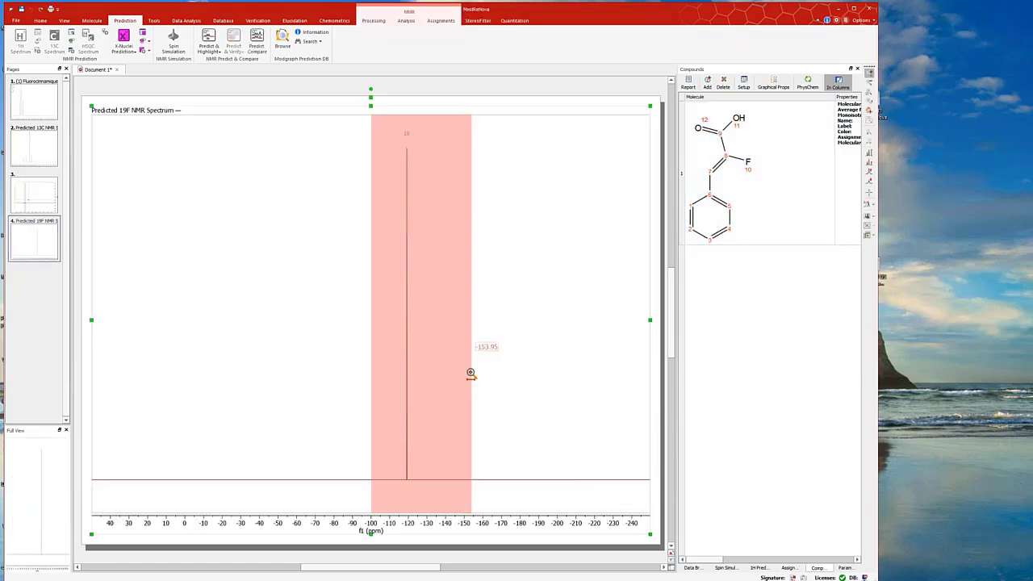
Zoom in on the predicted 19F peak and review the pages with the predicted 1H, 13C, HSQC and 19F spectra.
left_click_drag(249, 397, 391, 376)
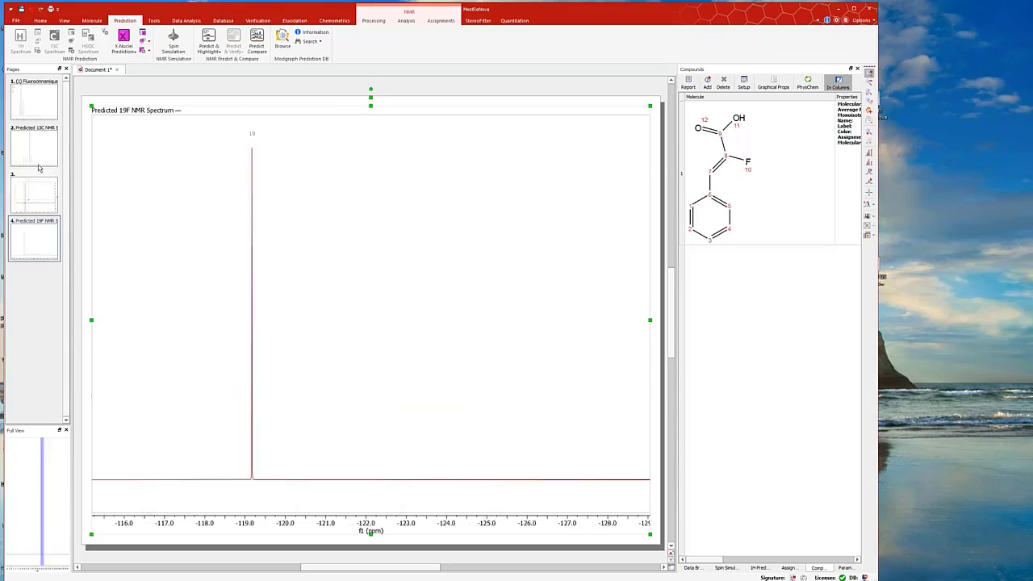
left_click(37, 102)
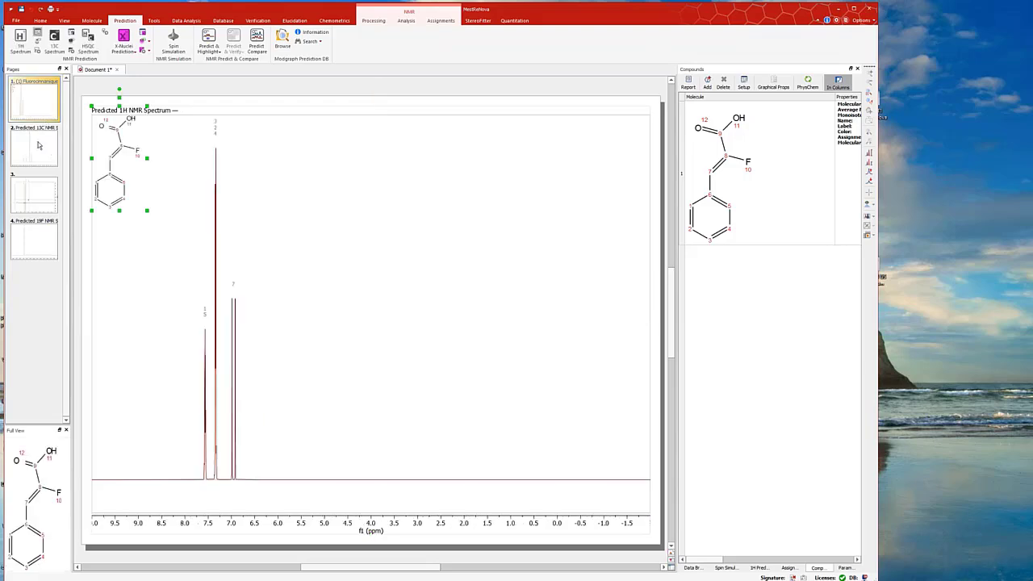
left_click(38, 145)
left_click(42, 195)
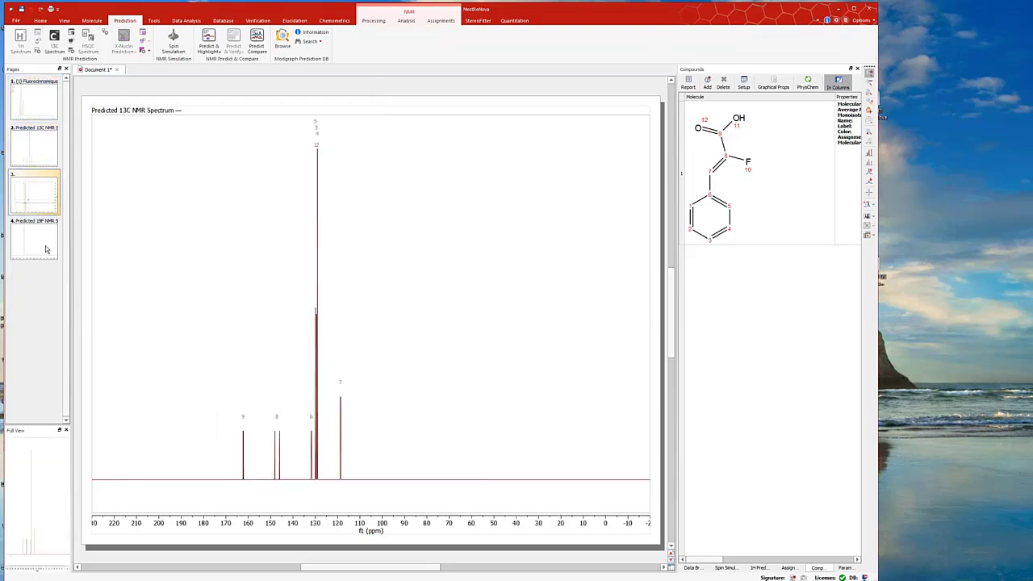
left_click(45, 250)
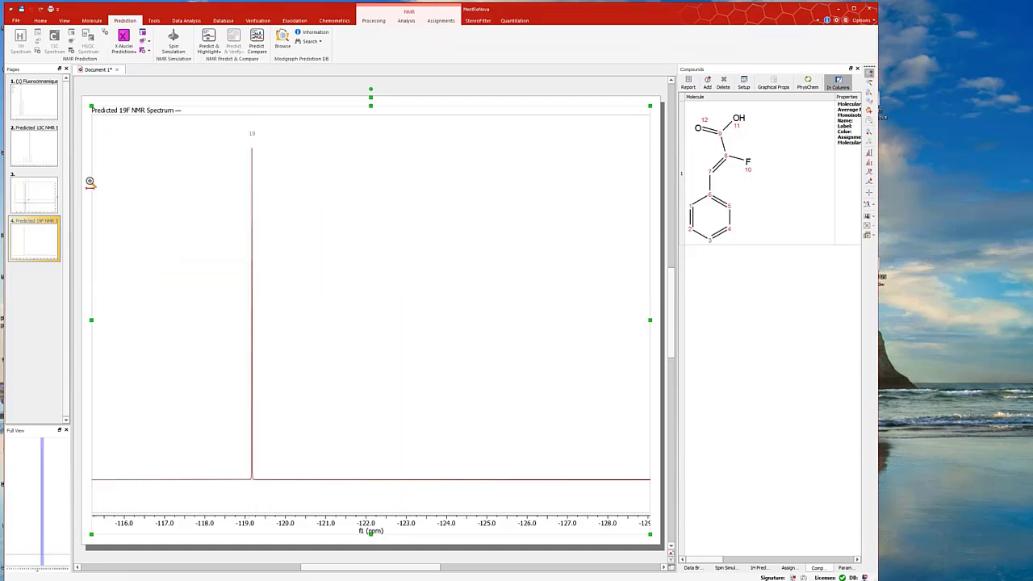
Create a new blank document and make it the active one after checking the first document.
left_click(16, 21)
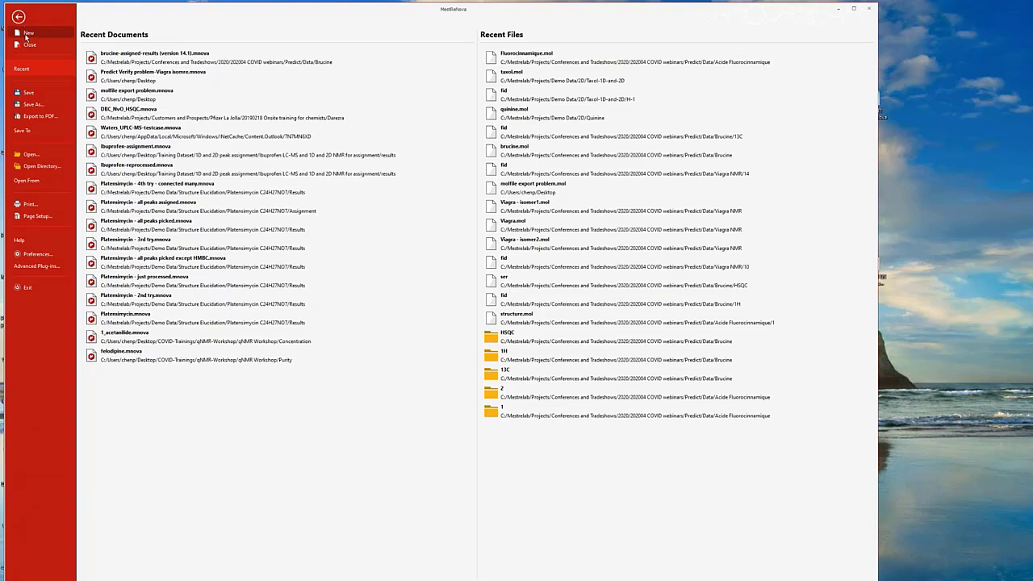
left_click(40, 45)
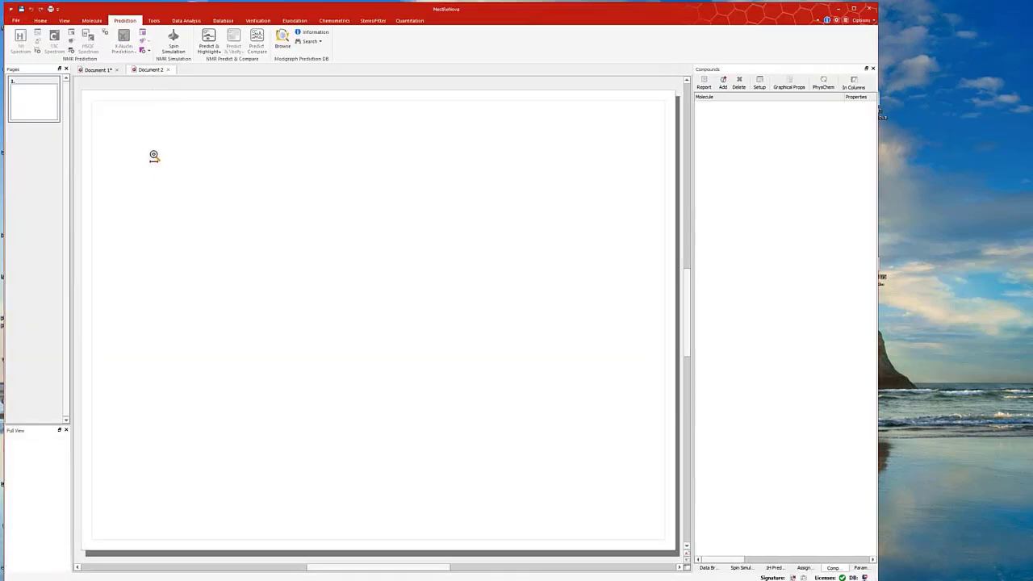
left_click(98, 71)
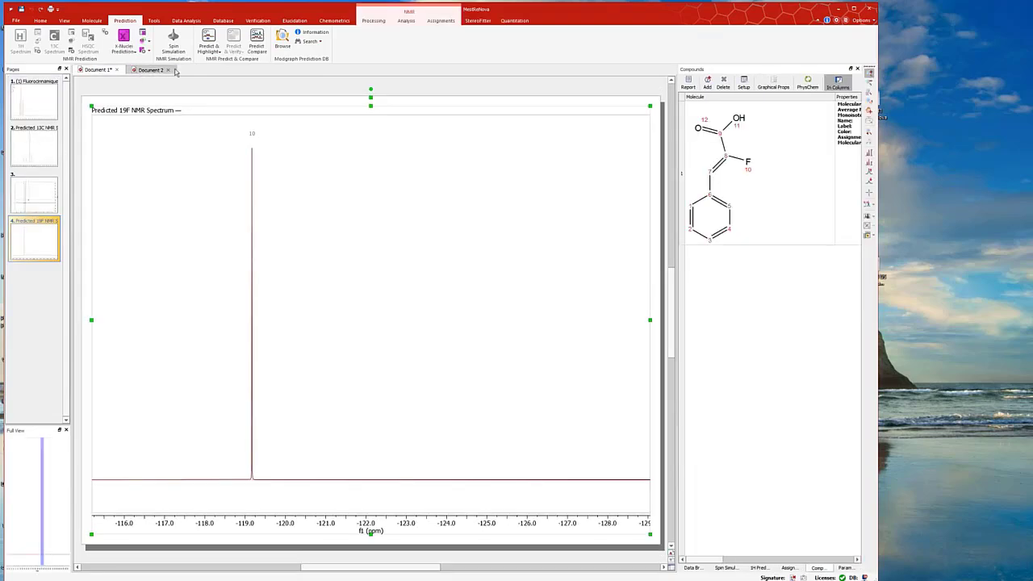
left_click(150, 71)
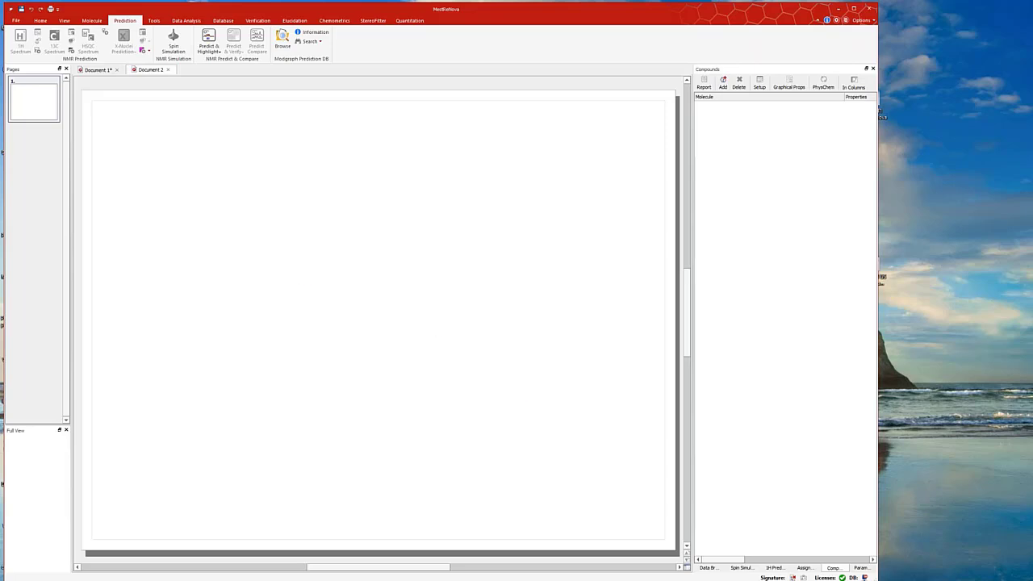
Place Viagra.mol from the Viagra NMR folder of the Data Browser on the blank page.
left_click(708, 568)
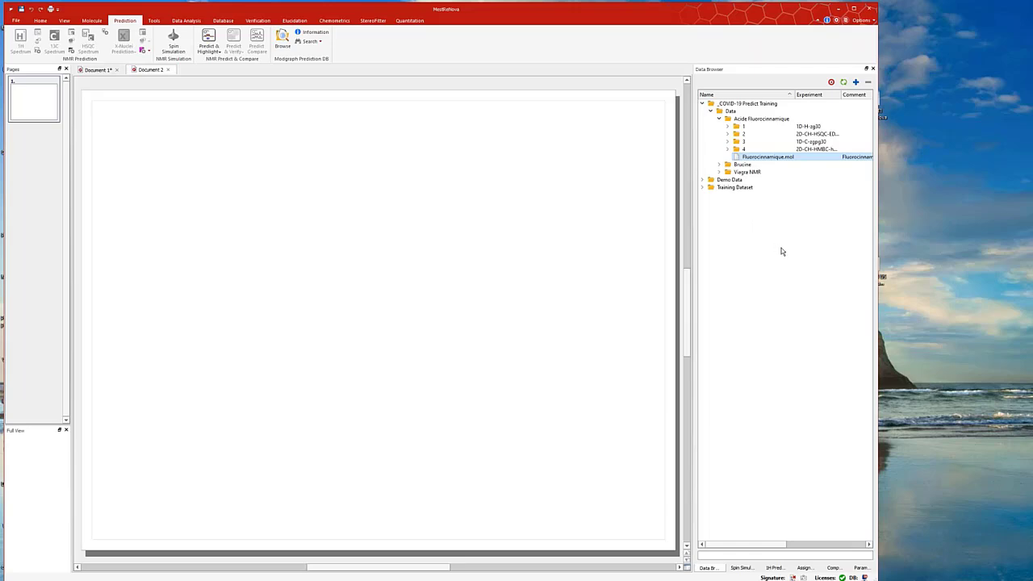
left_click(720, 172)
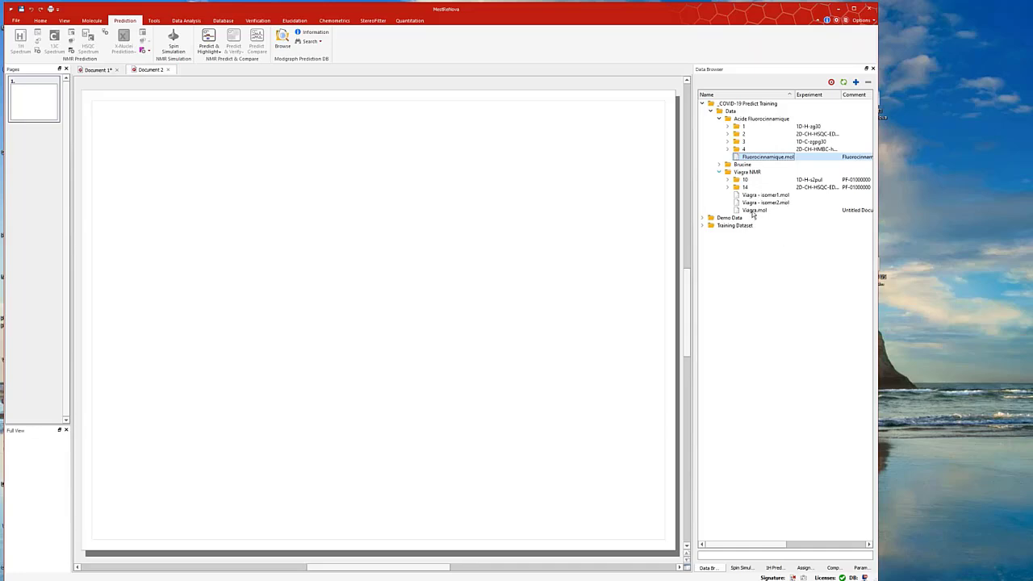
left_click(753, 210)
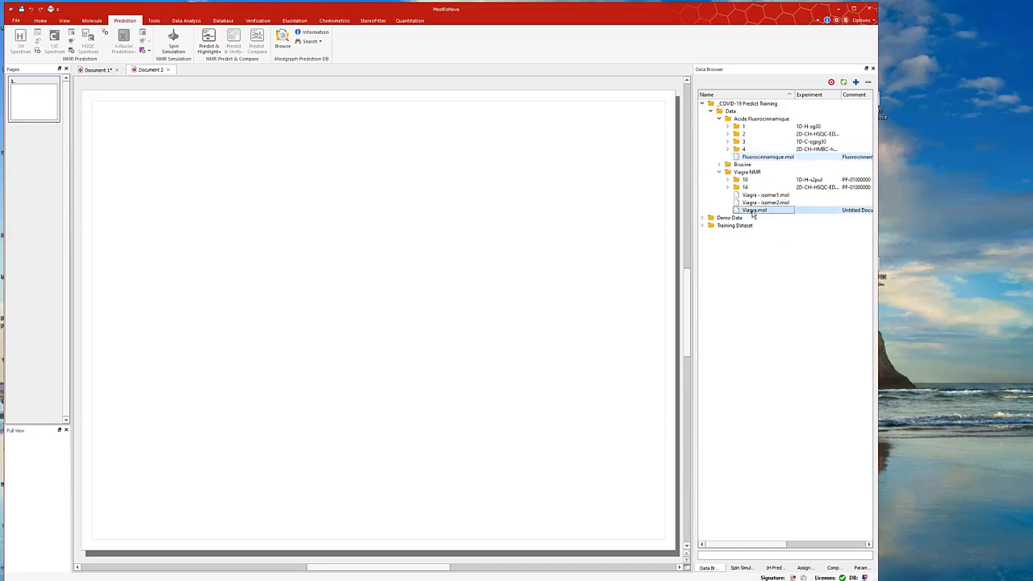
left_click_drag(753, 214, 442, 220)
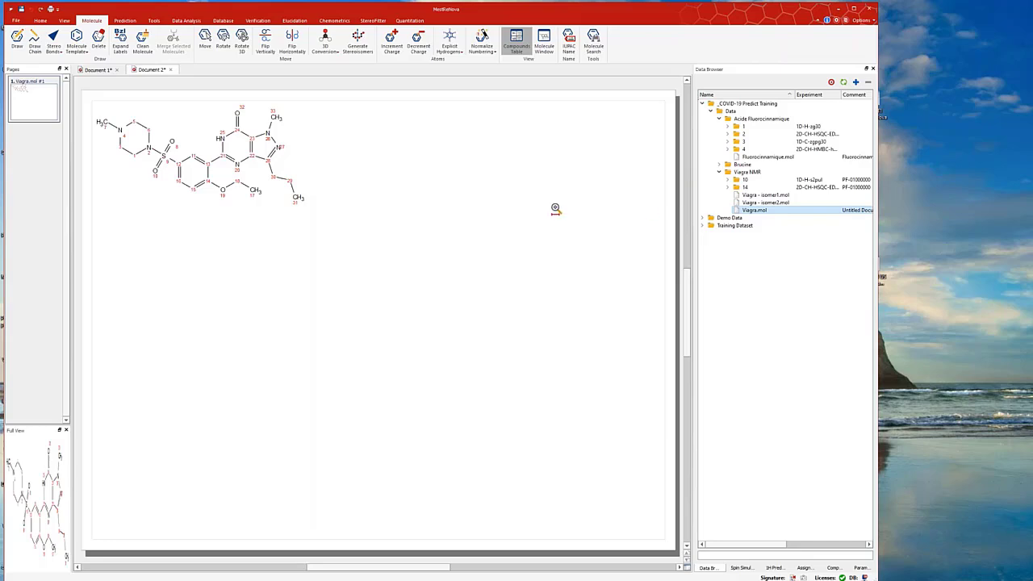
Load the 1H dataset 10 from the Viagra NMR folder onto the molecule's page and increase its peak intensity.
left_click(739, 180)
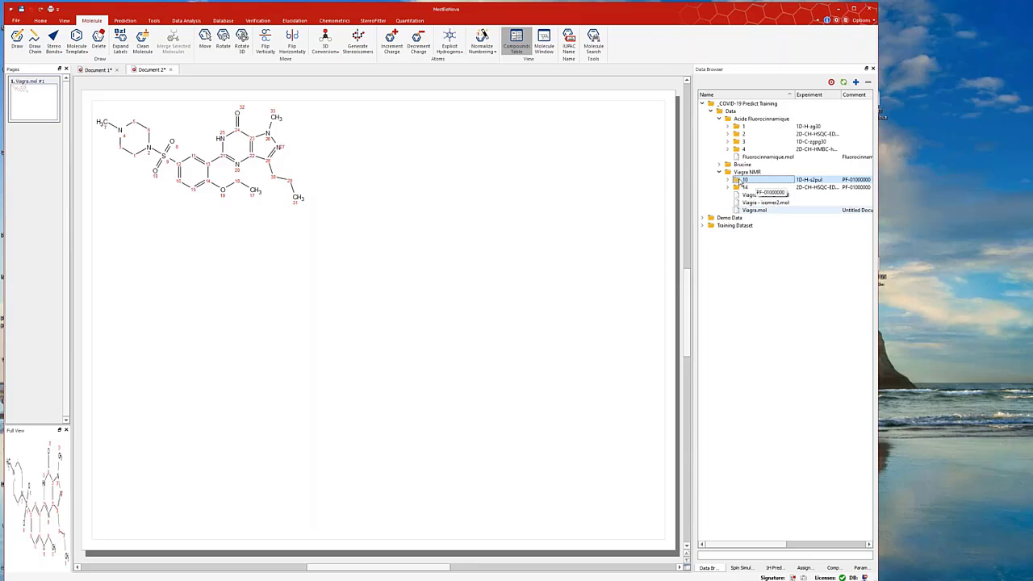
left_click_drag(741, 181, 484, 220)
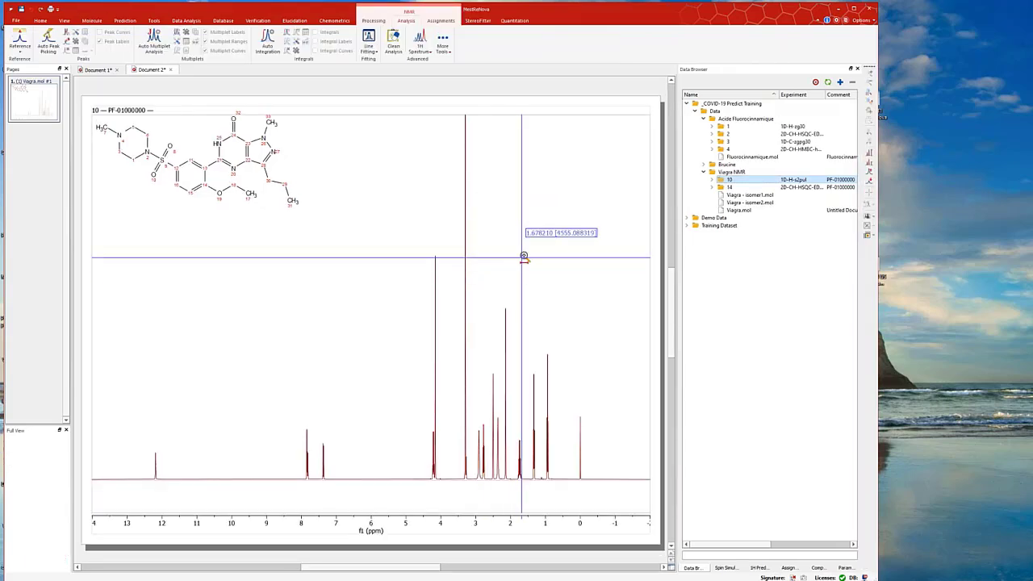
scroll(529, 257, "up", 3)
scroll(539, 255, "up", 3)
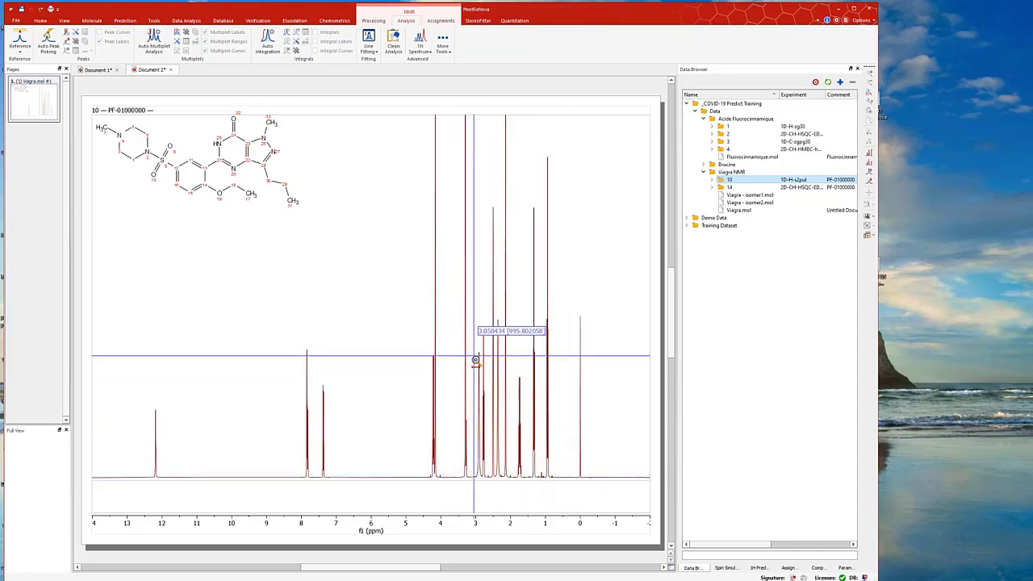
scroll(476, 359, "down", 2)
Run Auto Multiplet Analysis on the experimental 1H spectrum.
left_click(374, 20)
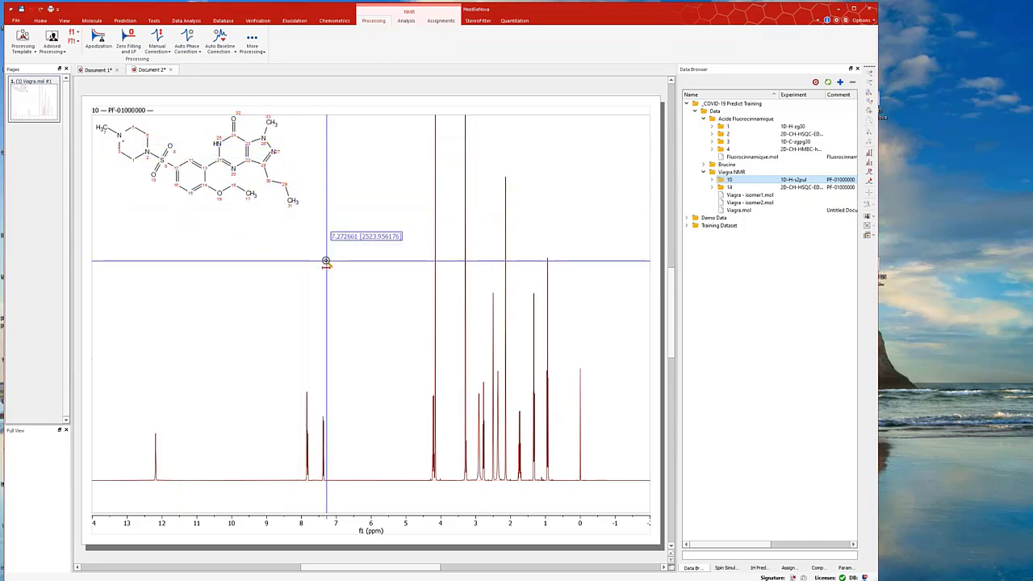
key("Escape")
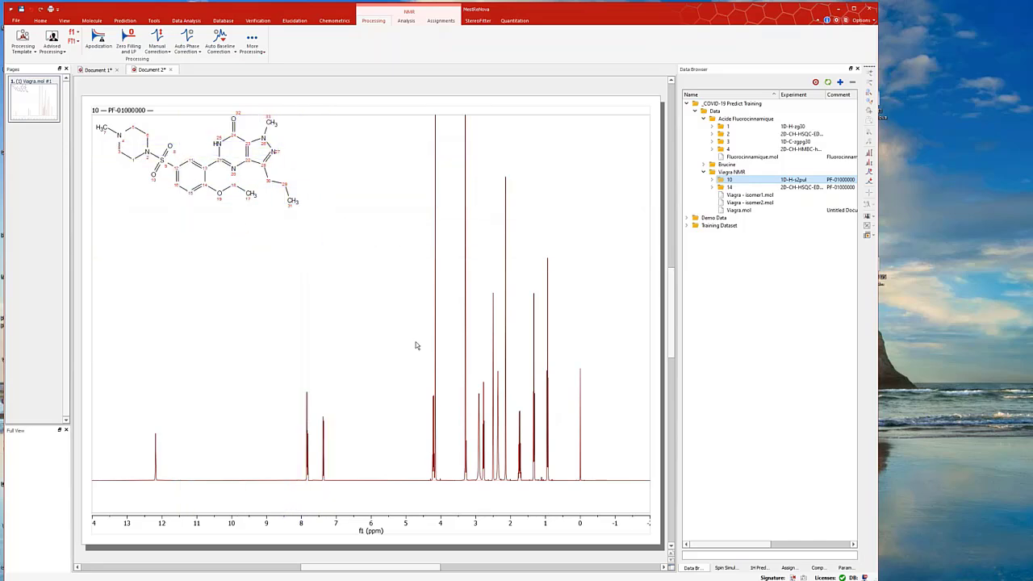
left_click(295, 188)
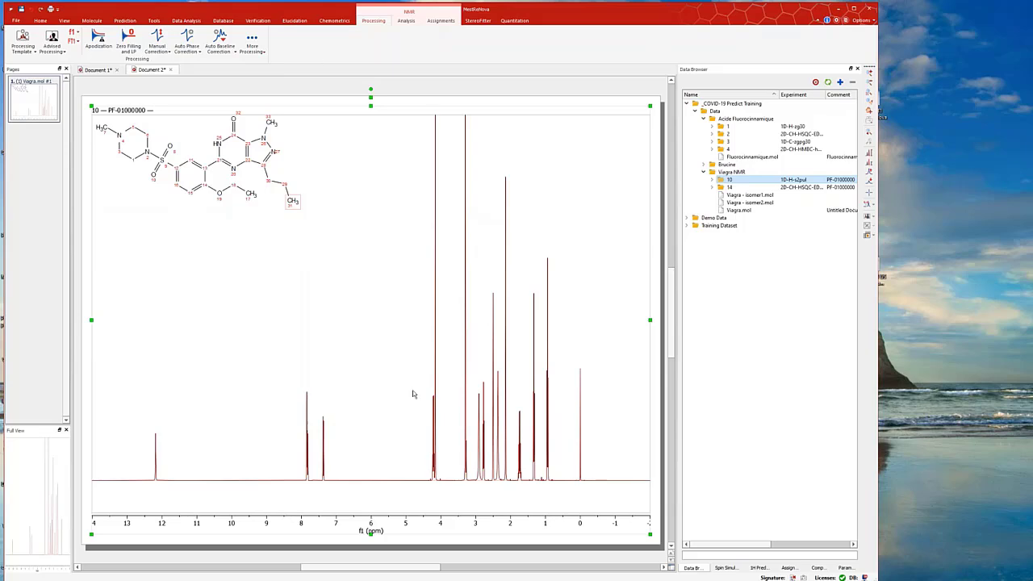
left_click(407, 20)
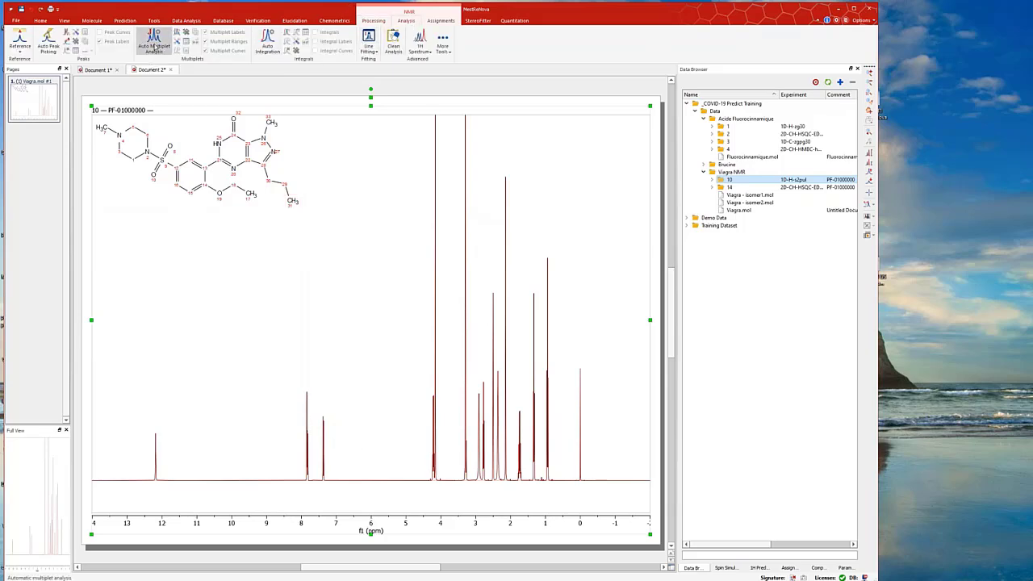
left_click(155, 42)
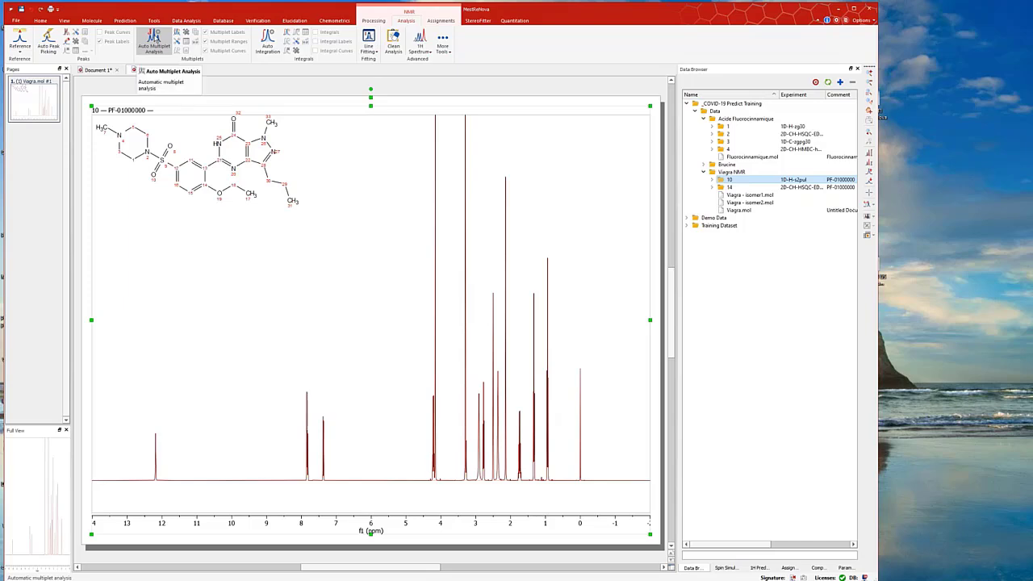
left_click(155, 42)
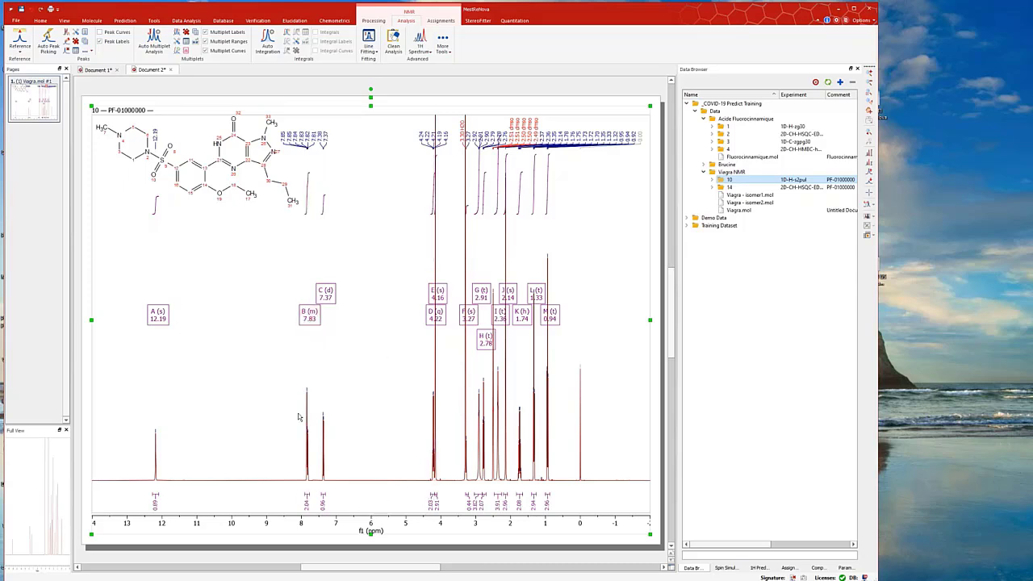
Split multiplet B into two multiplets at about 7.84 ppm and inspect the multiplets between about 5.0 and 0.5 ppm.
key("z")
left_click_drag(282, 425, 347, 426)
left_click_drag(276, 444, 368, 460)
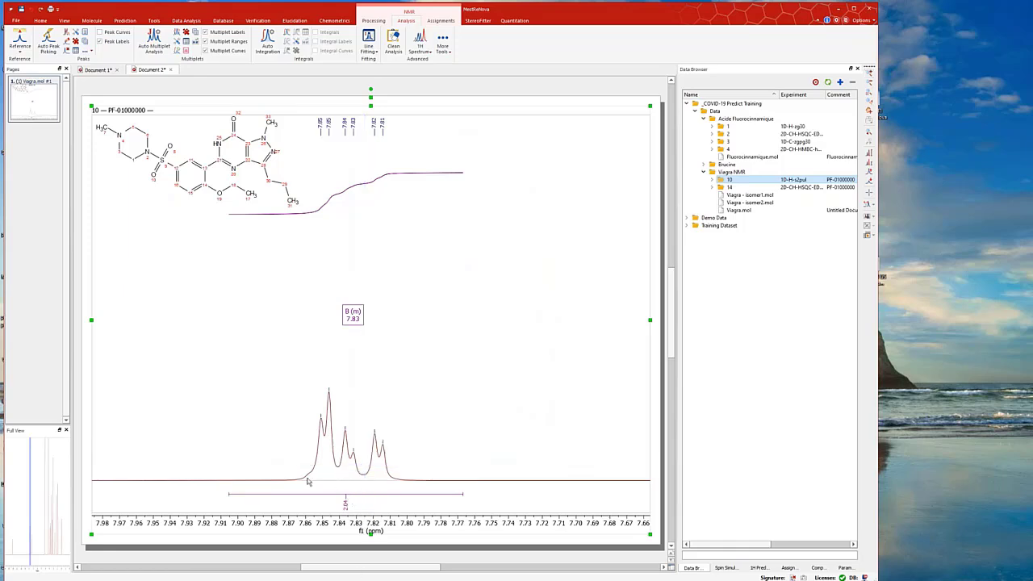
left_click(346, 495)
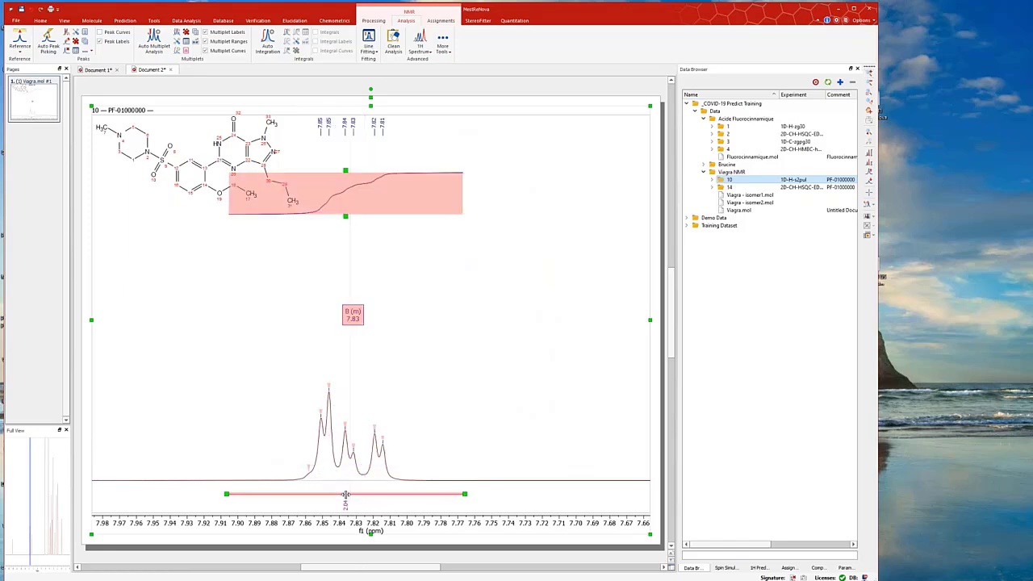
left_click_drag(345, 495, 338, 496)
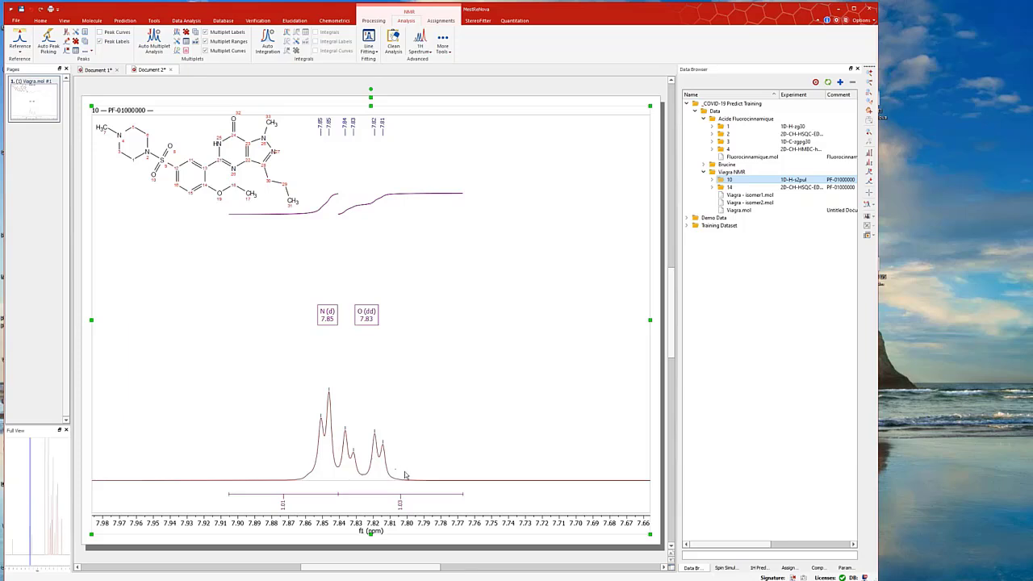
key("f")
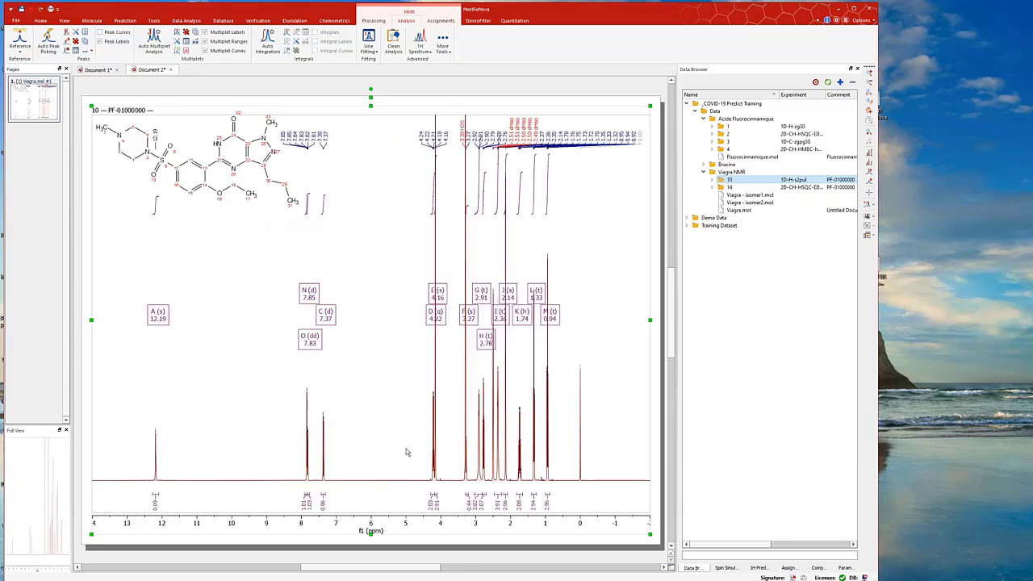
left_click_drag(406, 449, 574, 471)
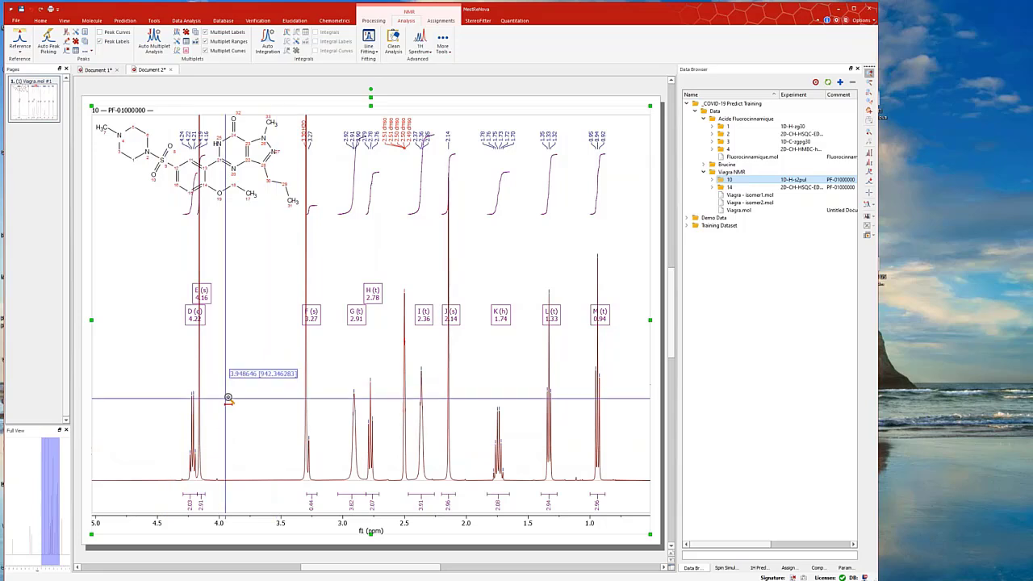
key("f")
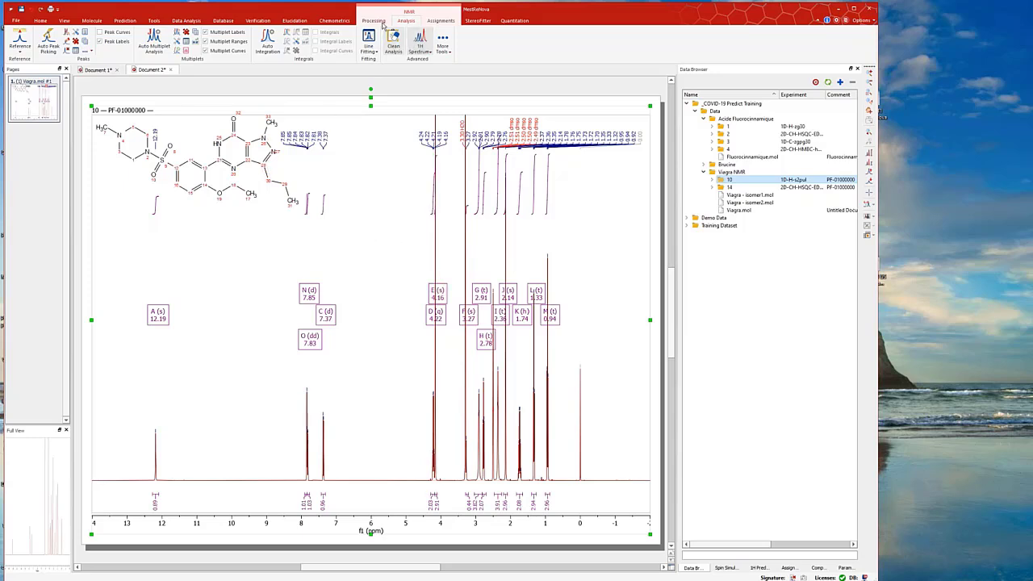
Run the Predict & Highlight prediction for the molecule and show the experimental spectrum's parameters.
left_click(124, 22)
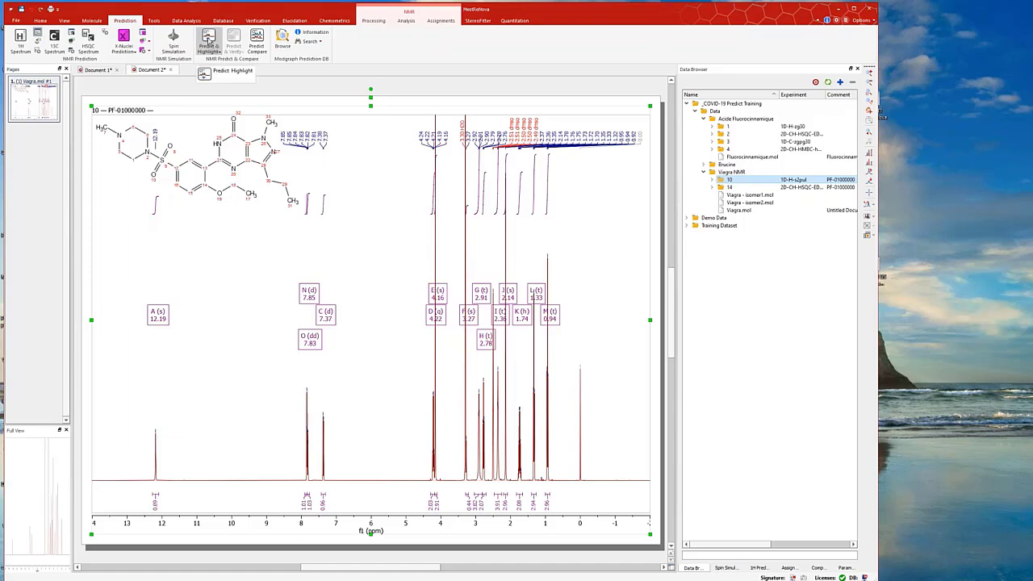
left_click(209, 50)
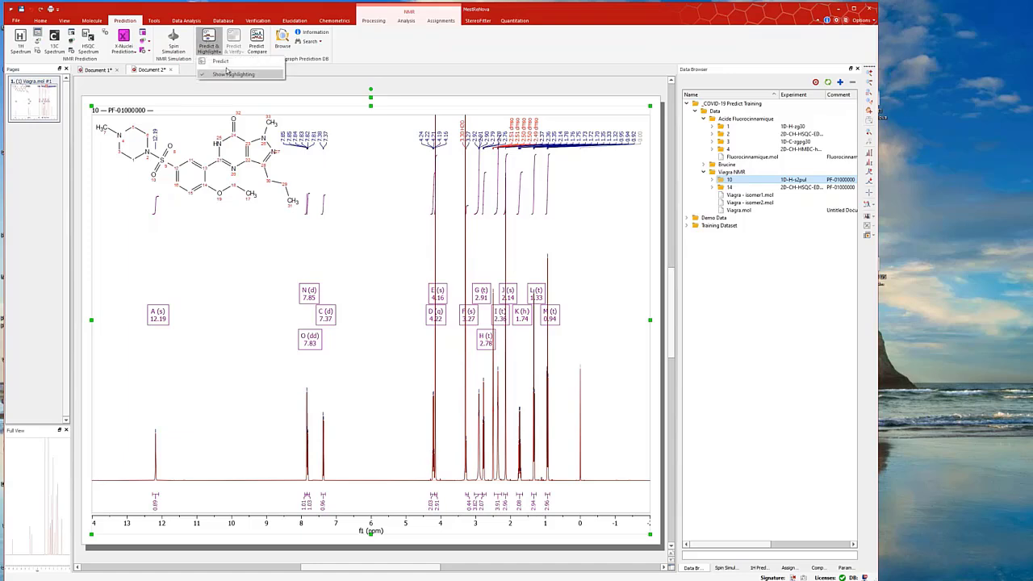
left_click(220, 63)
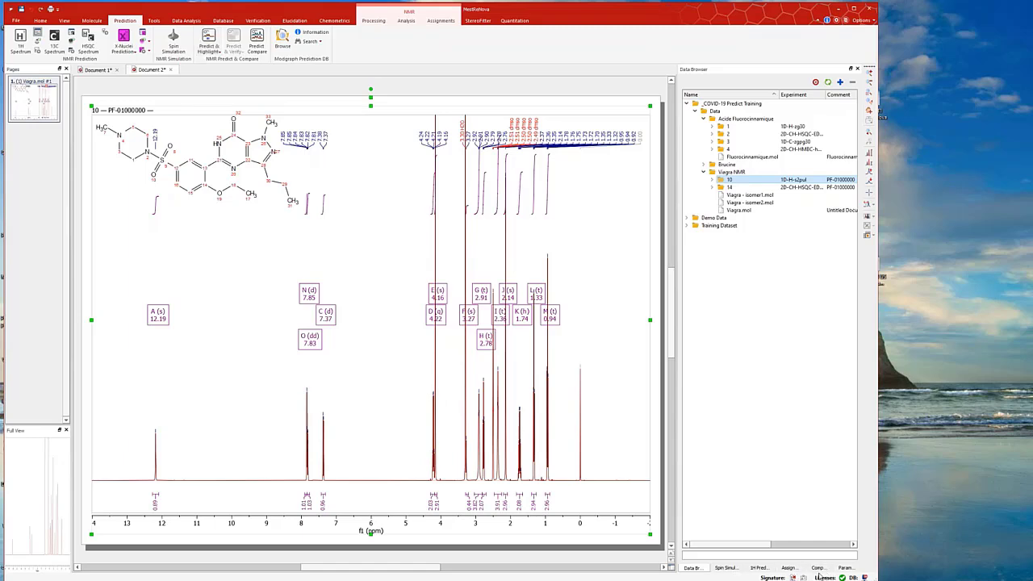
left_click(845, 569)
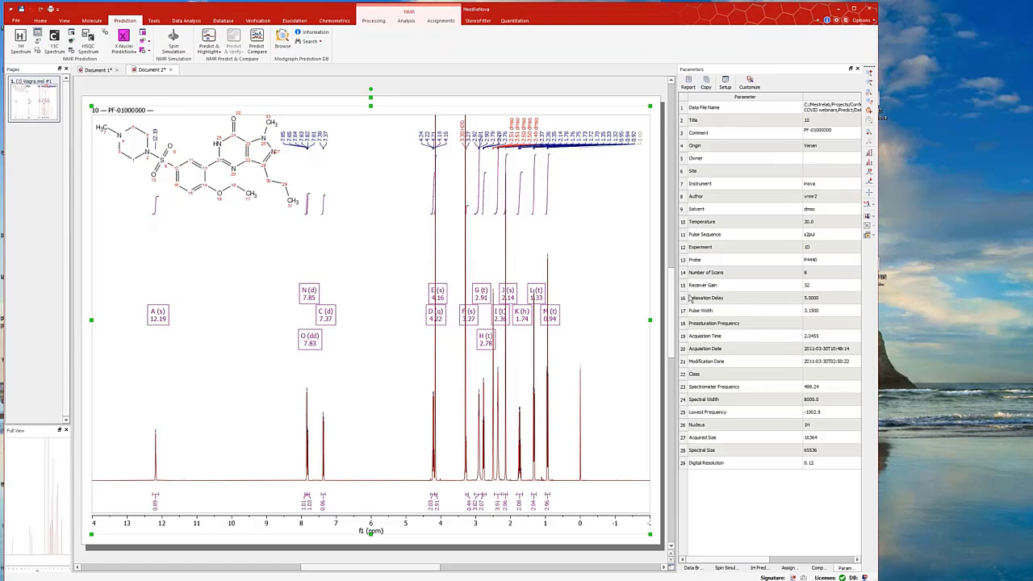
left_click(61, 21)
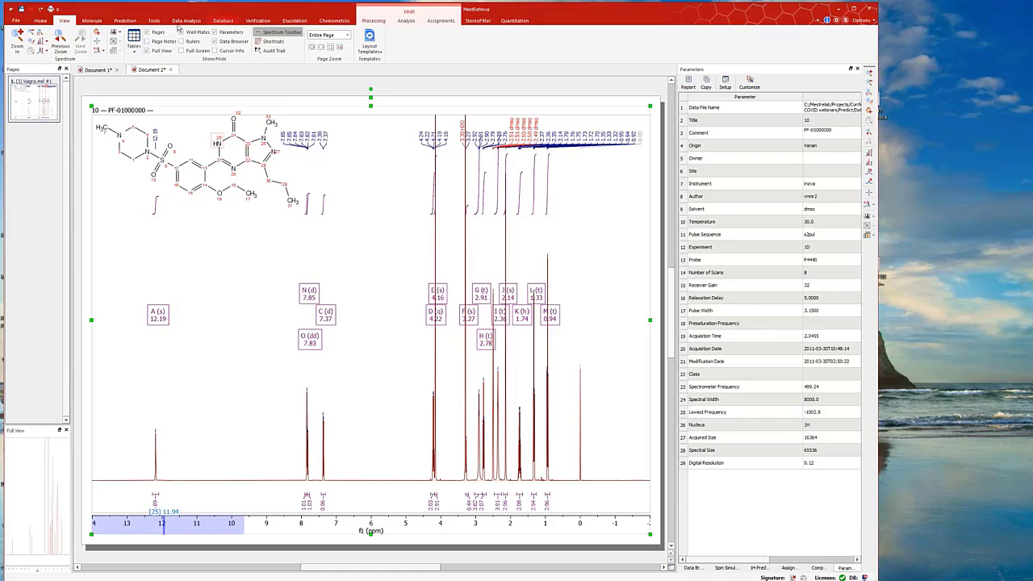
Run Predict & Compare to stack the predicted 1H spectrum with the experimental one, and make the predicted spectrum active.
left_click(126, 22)
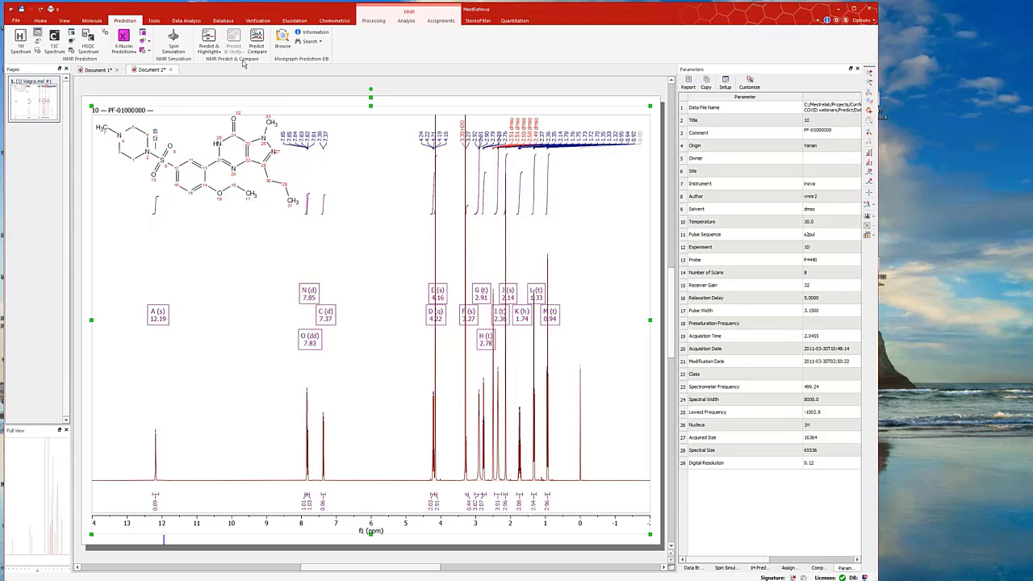
left_click(257, 37)
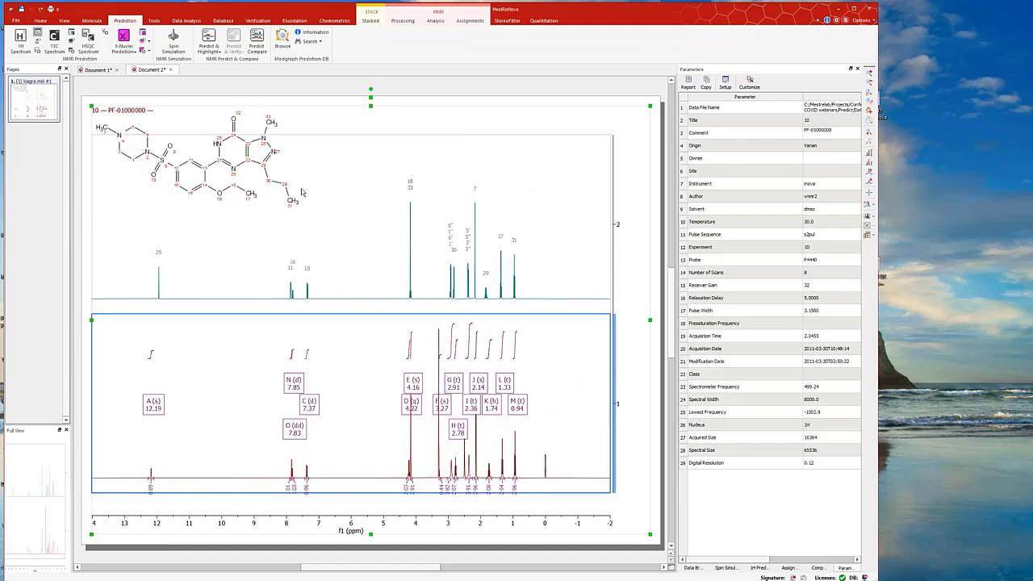
left_click(186, 171)
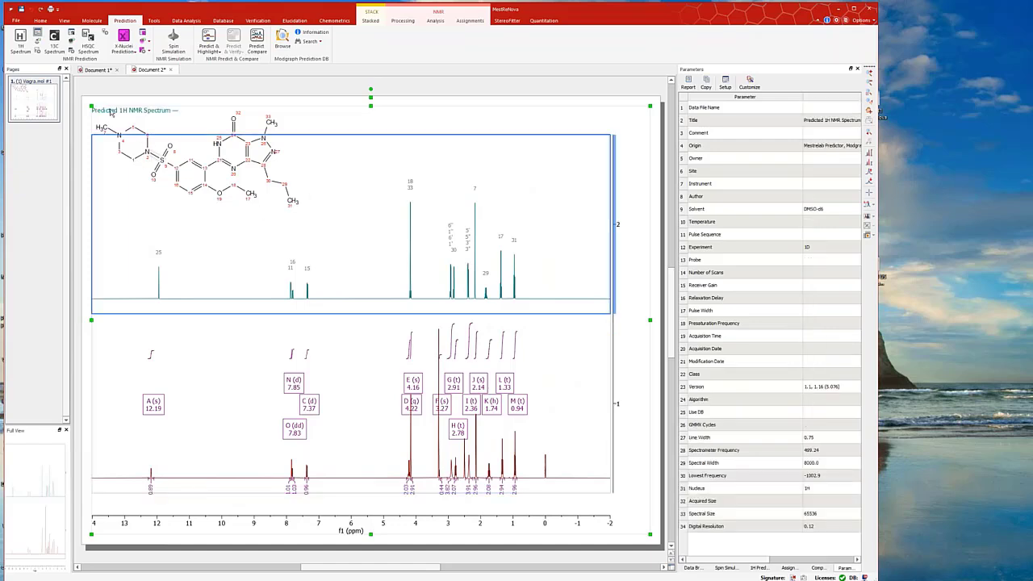
In the experimental spectrum, manually assign multiplet A at 12.19 ppm to NH atom 25, using the predicted spectrum as reference.
left_click(218, 410)
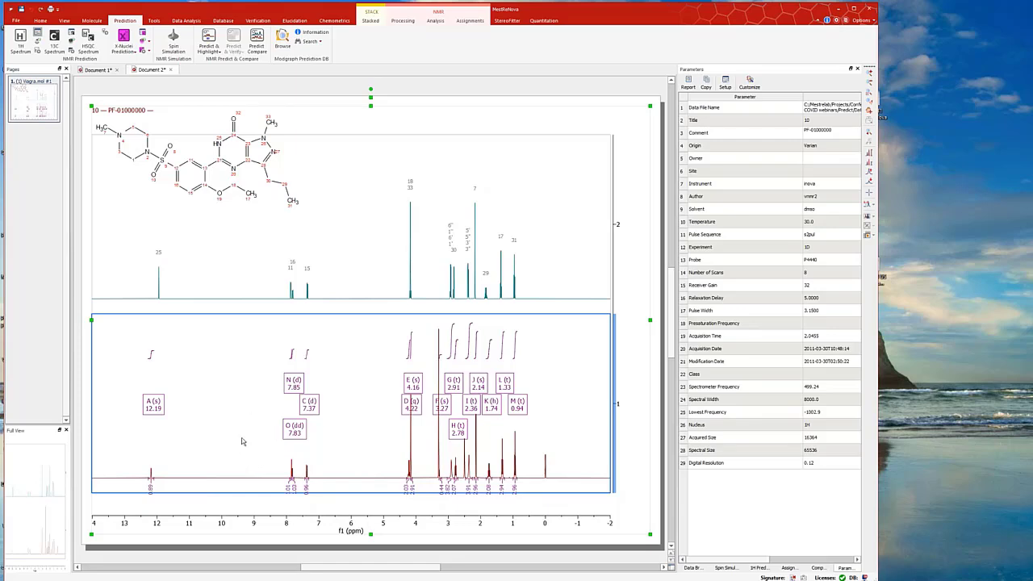
left_click(468, 21)
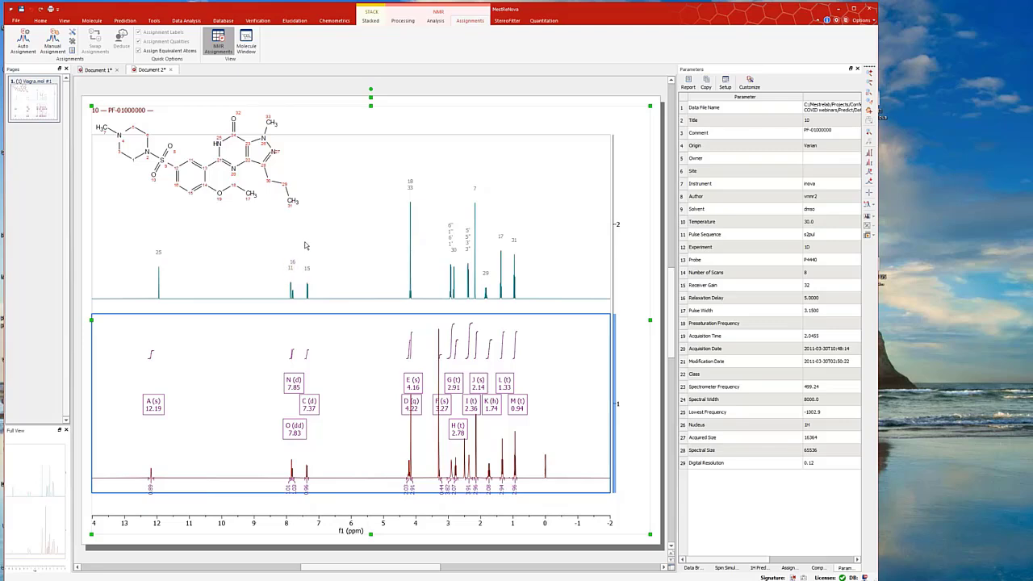
left_click(265, 255)
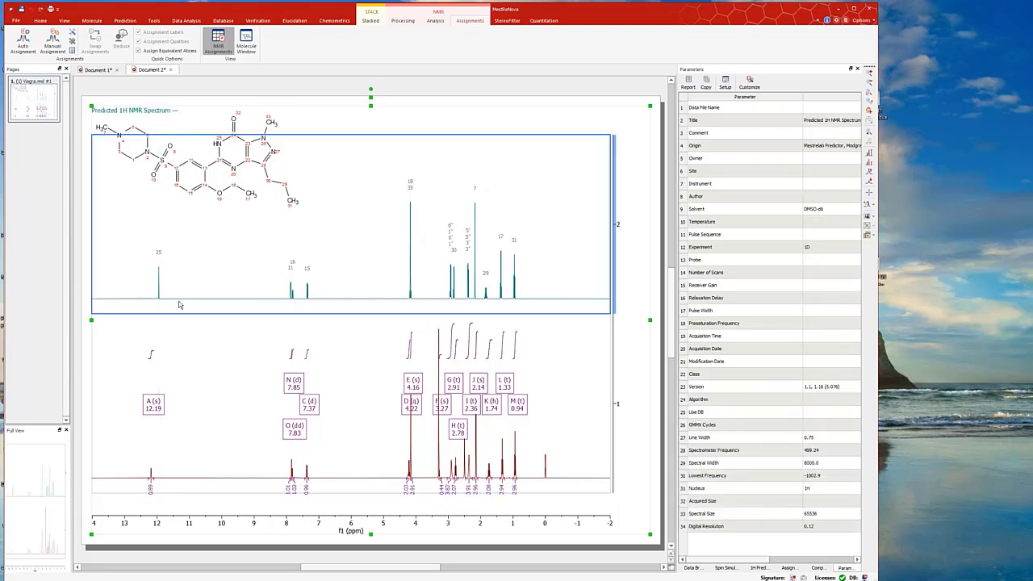
left_click_drag(134, 292, 342, 292)
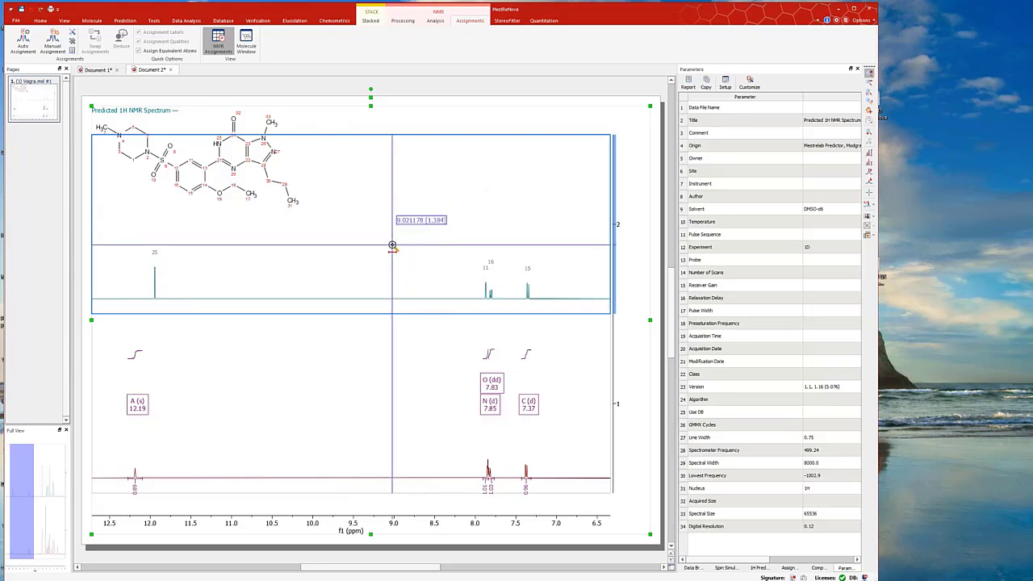
key("Escape")
mouse_move(159, 263)
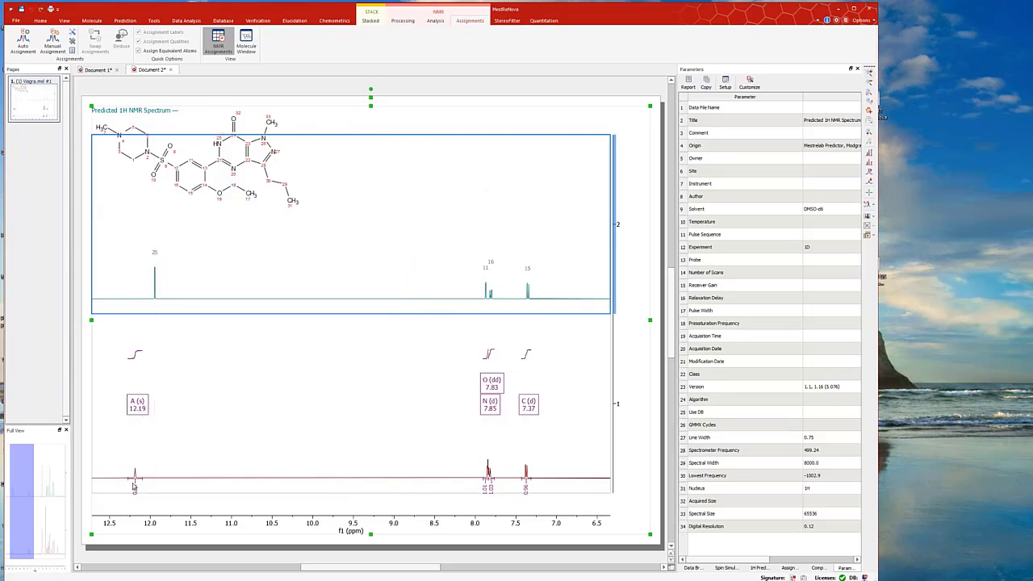
left_click(239, 390)
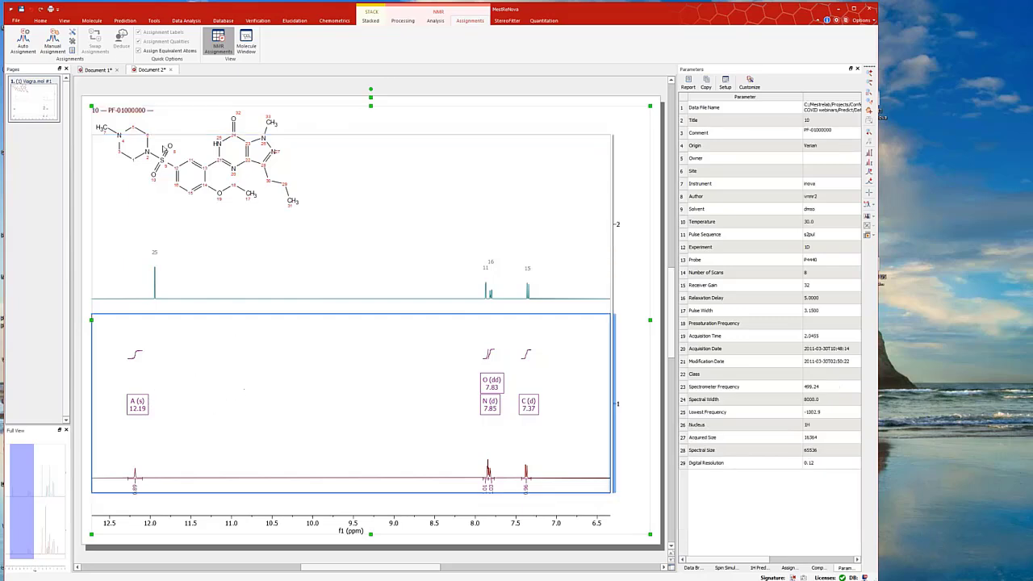
left_click(52, 42)
left_click(54, 38)
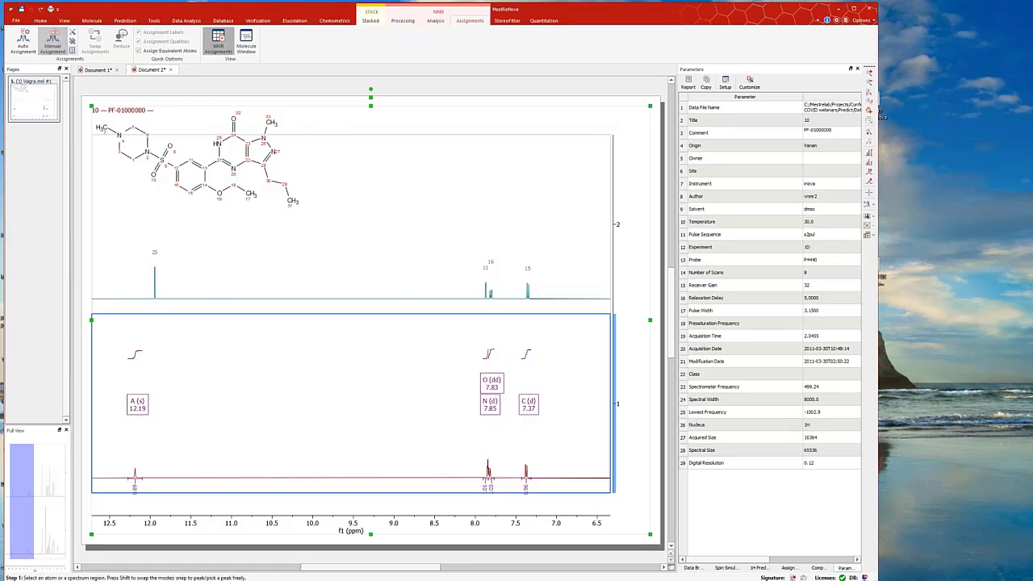
left_click(152, 412)
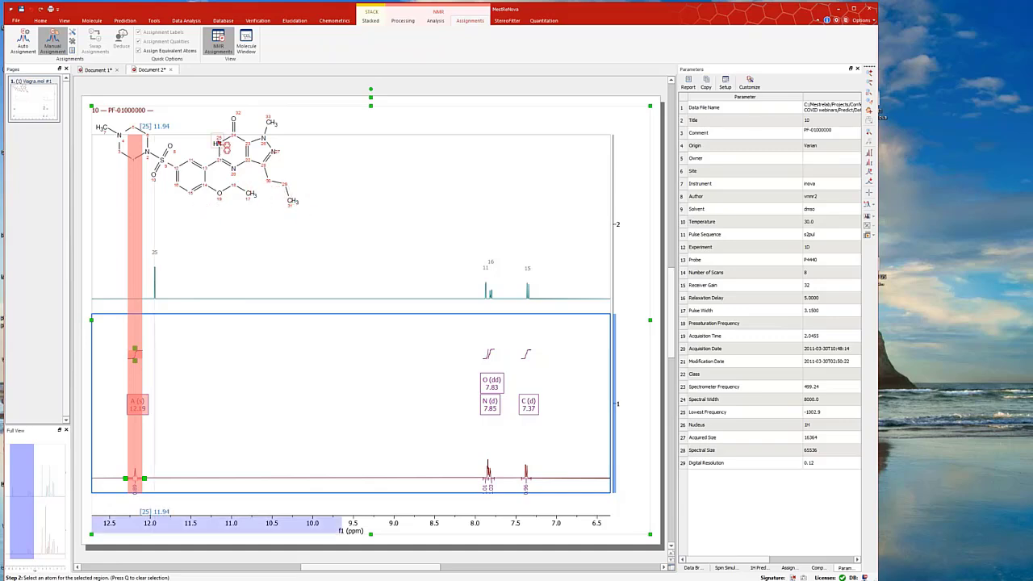
left_click(226, 147)
left_click(219, 143)
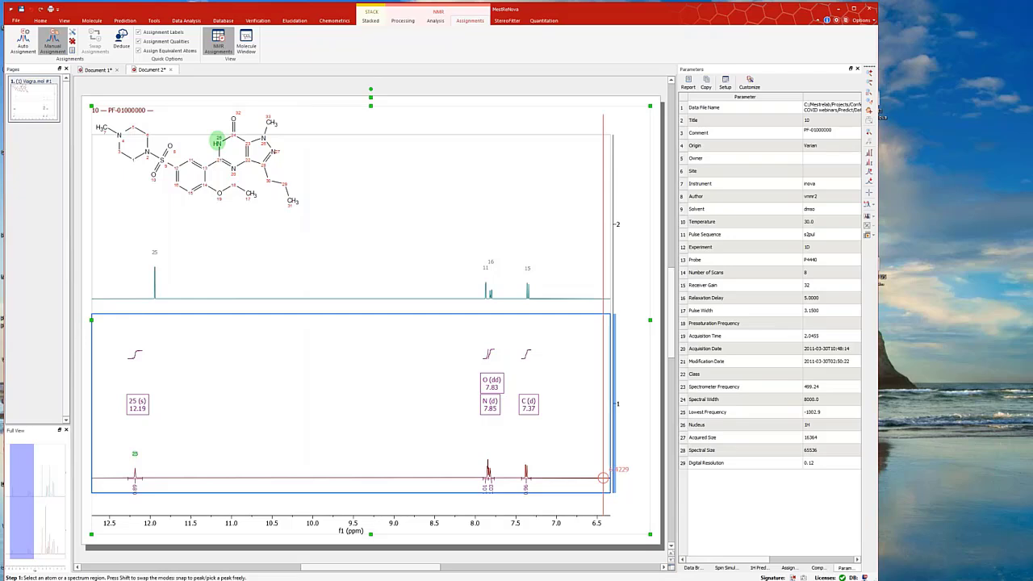
Show the compounds table and widen it and its molecule column to enlarge the structure.
left_click(819, 569)
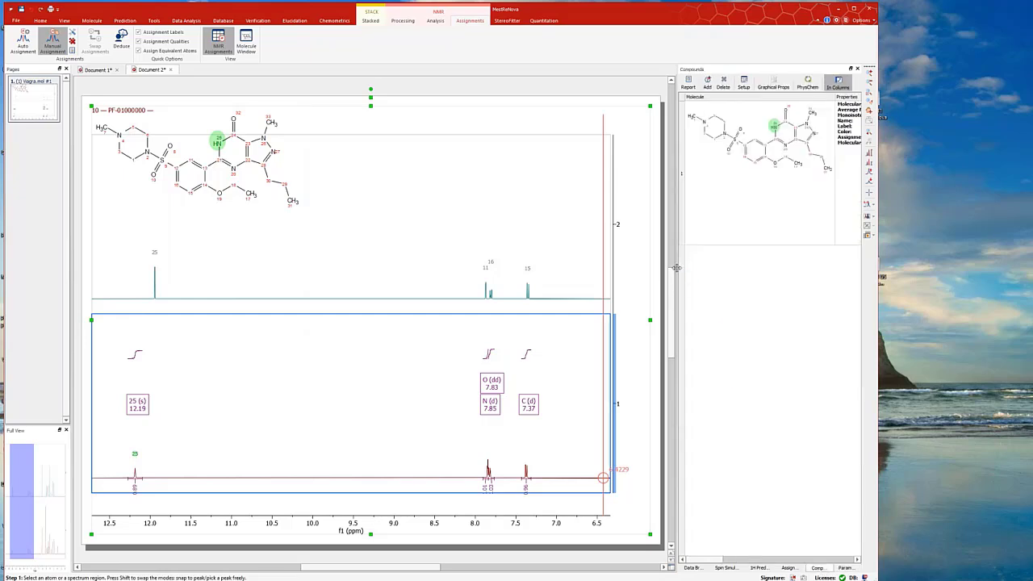
left_click_drag(676, 268, 564, 304)
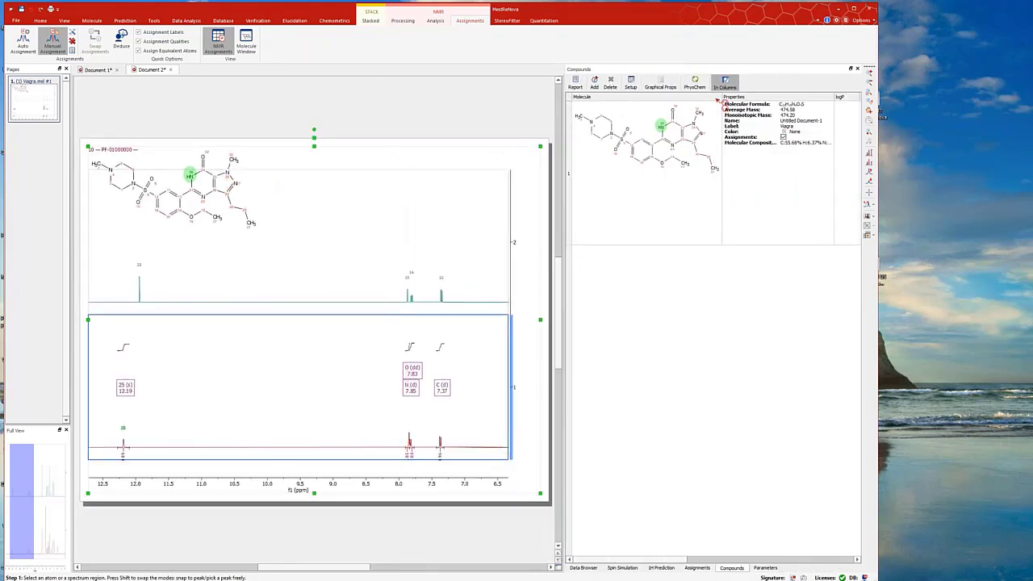
left_click_drag(722, 98, 792, 114)
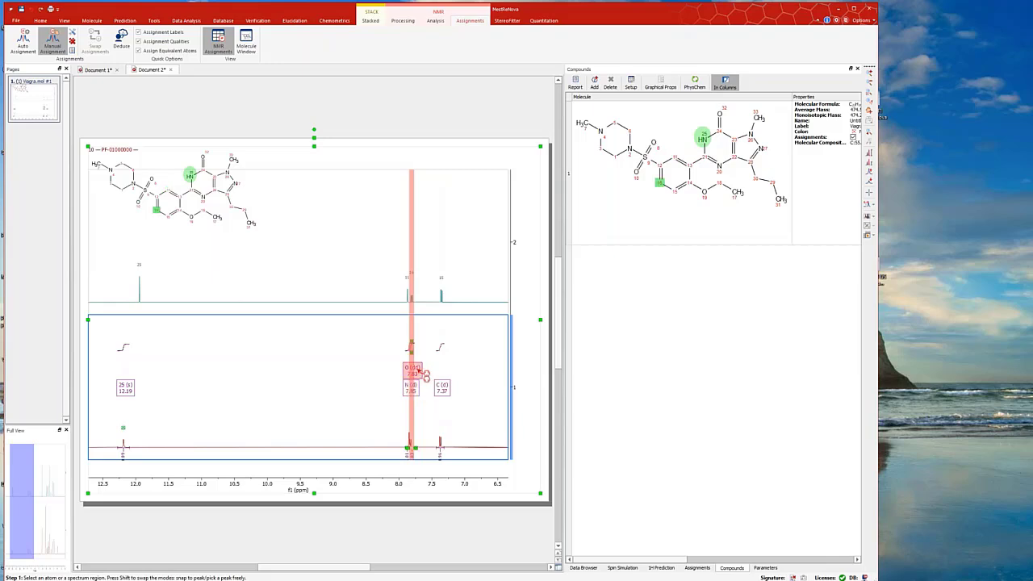
Manually assign the aromatic multiplets: N at 7.85 ppm to atom 11, O at 7.83 ppm to atom 16, and C at 7.37 ppm to atom 15.
left_click(408, 376)
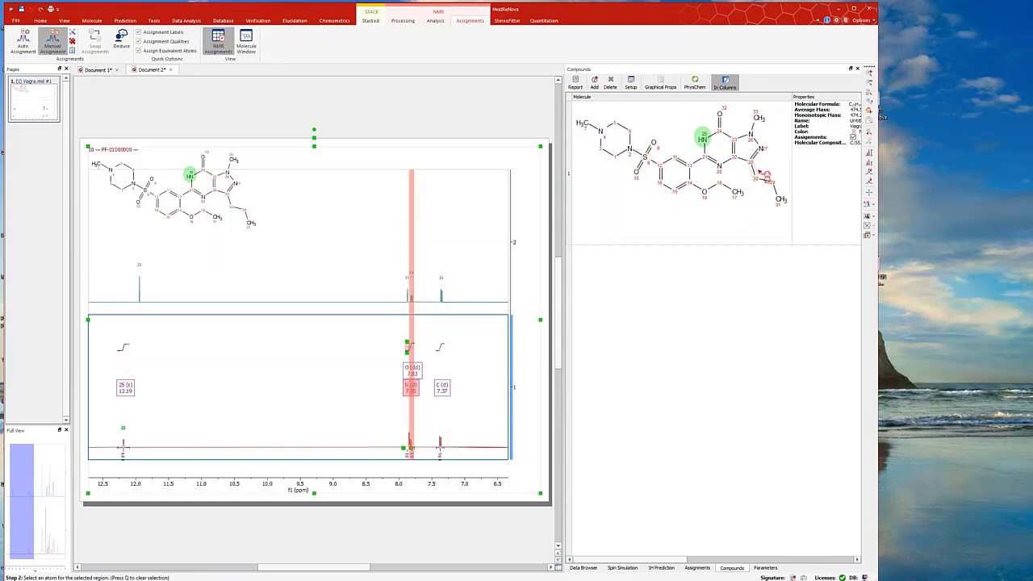
left_click(680, 159)
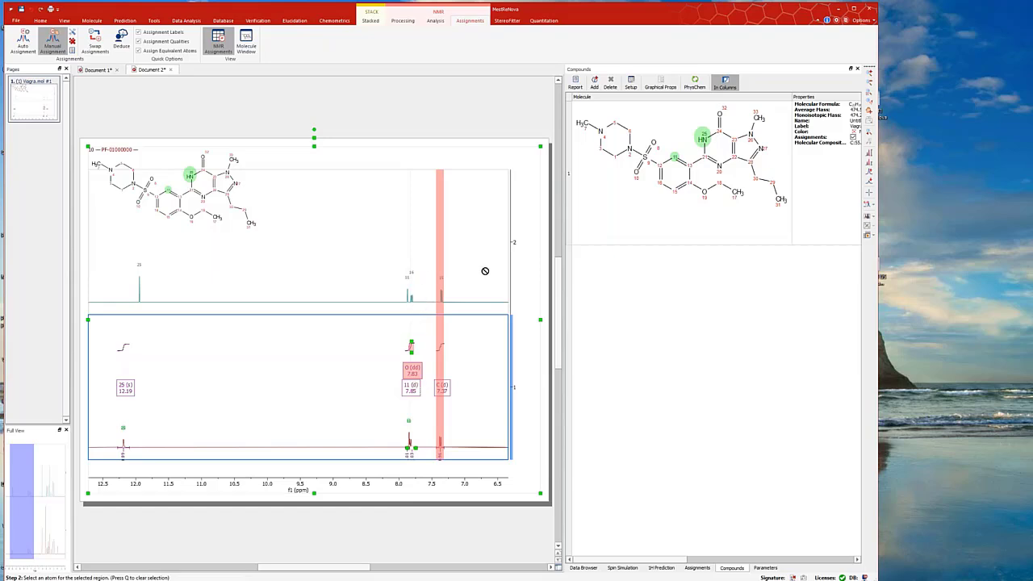
left_click(672, 187)
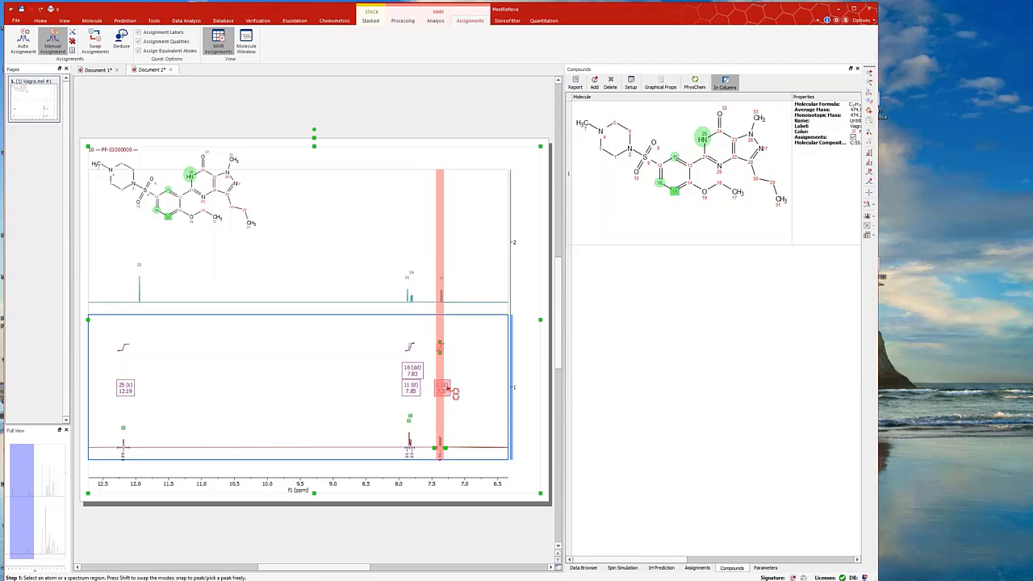
left_click(450, 391)
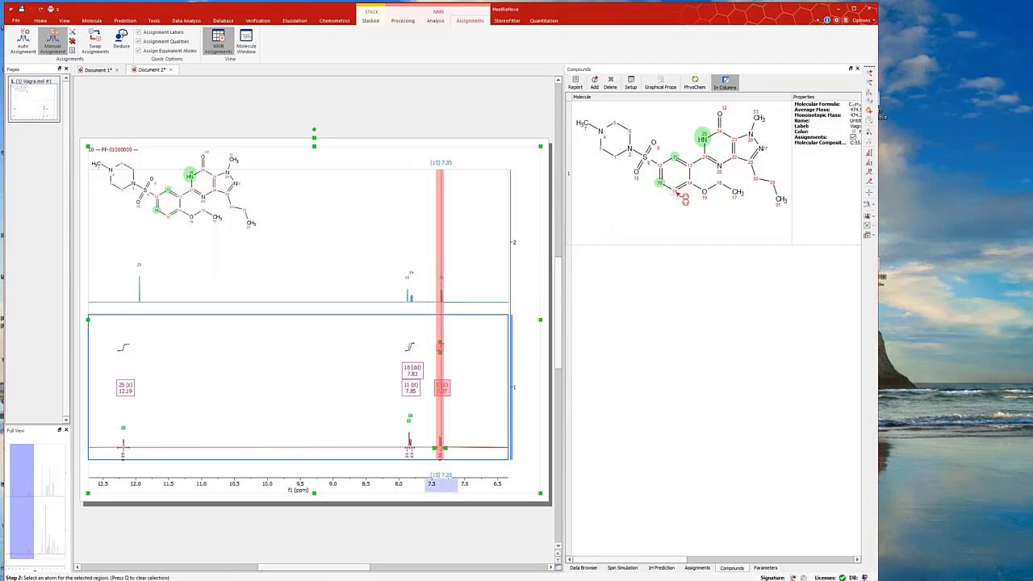
left_click(685, 200)
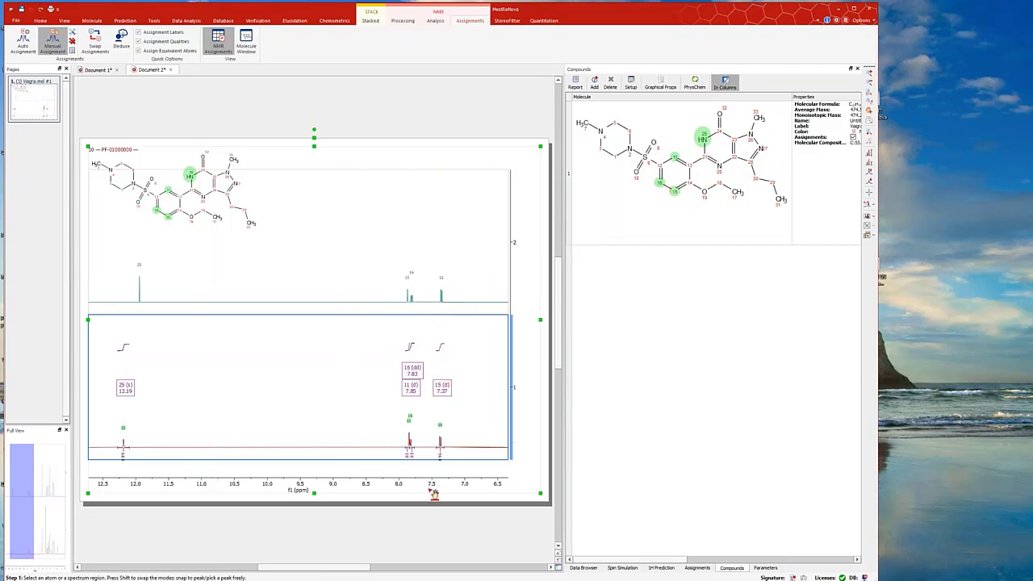
Assign multiplet D at 4.22 ppm to atom 18 and move the molecule drawing clear of the predicted peak labels near 4.2 ppm.
left_click_drag(433, 494, 185, 490)
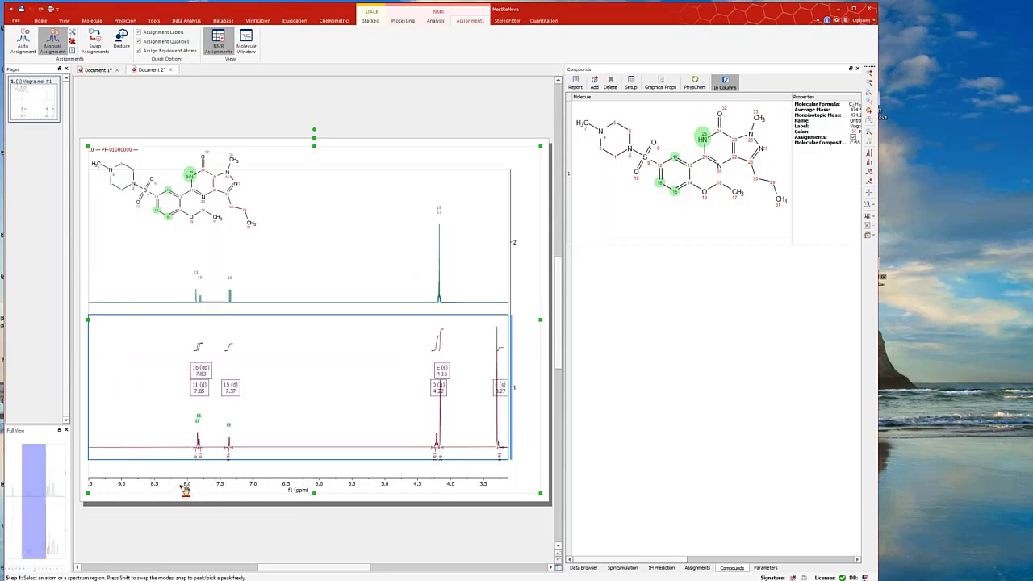
left_click_drag(407, 489, 215, 490)
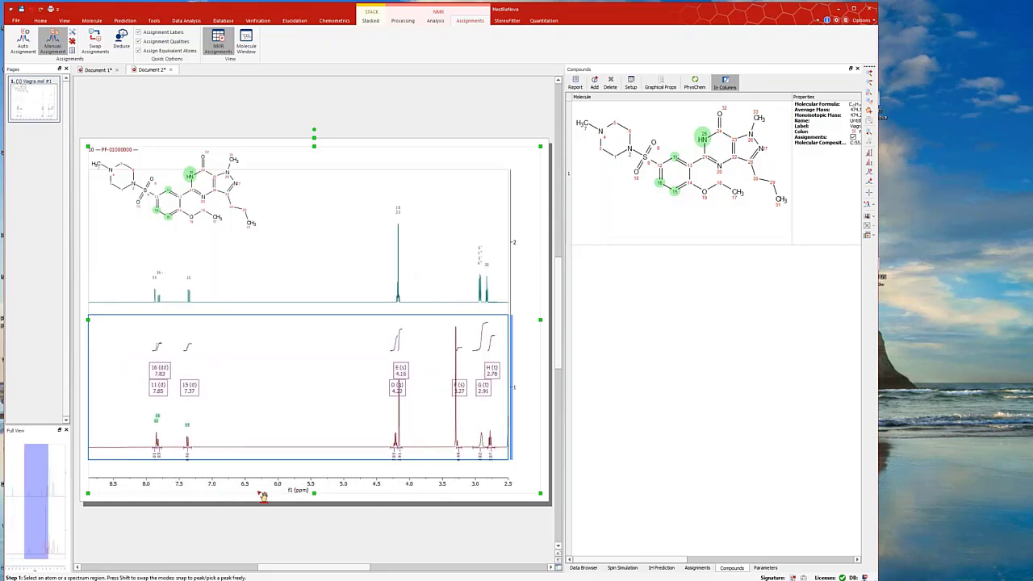
left_click_drag(390, 491, 360, 485)
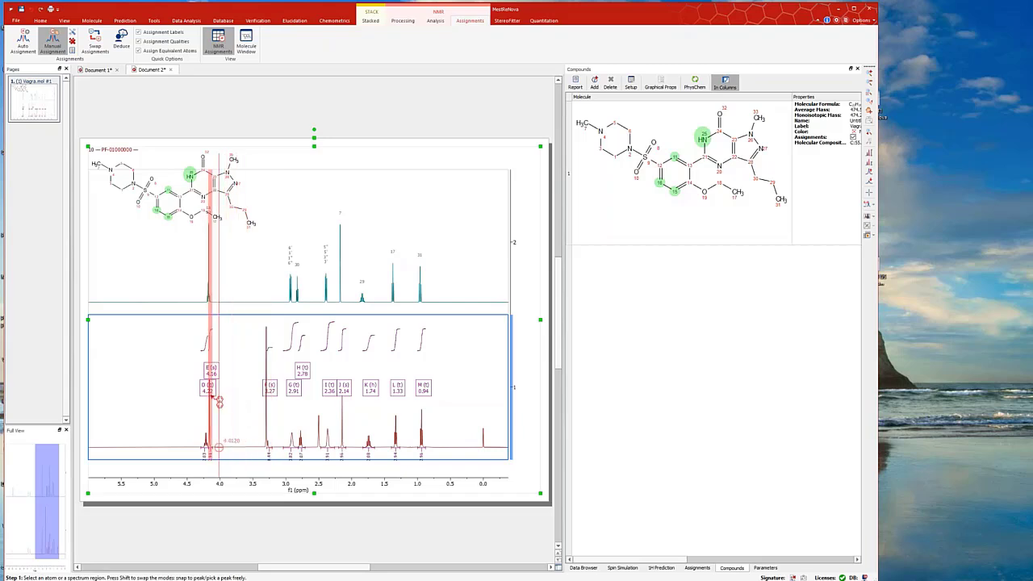
left_click(227, 381)
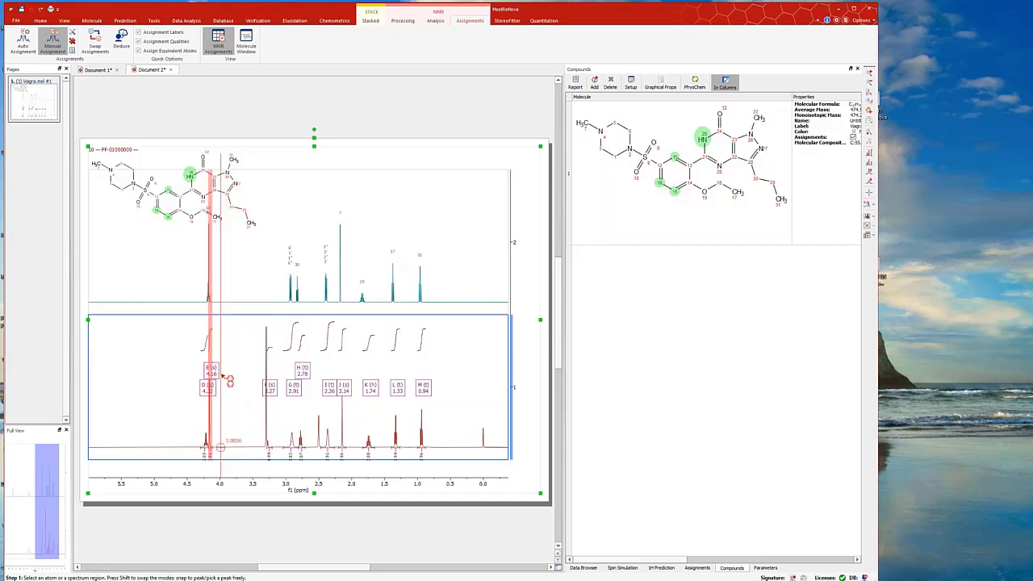
key("Escape")
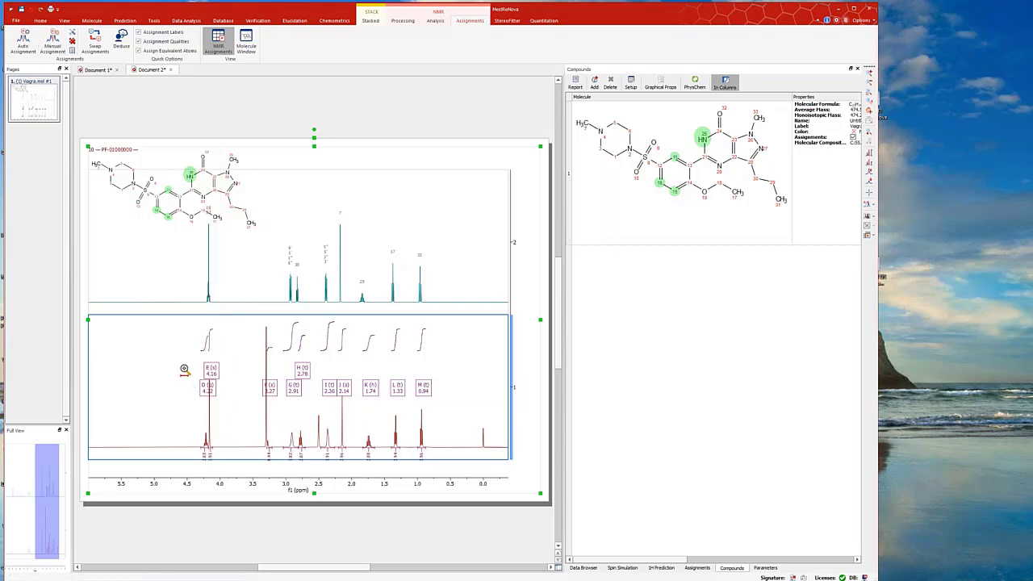
left_click_drag(179, 369, 356, 385)
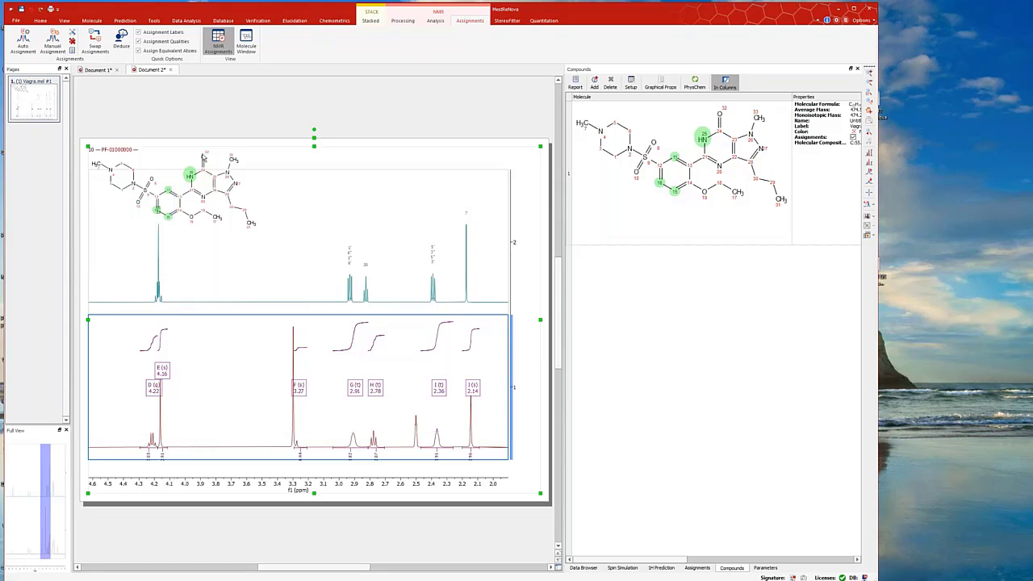
left_click(163, 150)
left_click(196, 207)
mouse_move(172, 153)
left_mouse_down()
mouse_move(213, 114)
mouse_move(213, 128)
left_mouse_up()
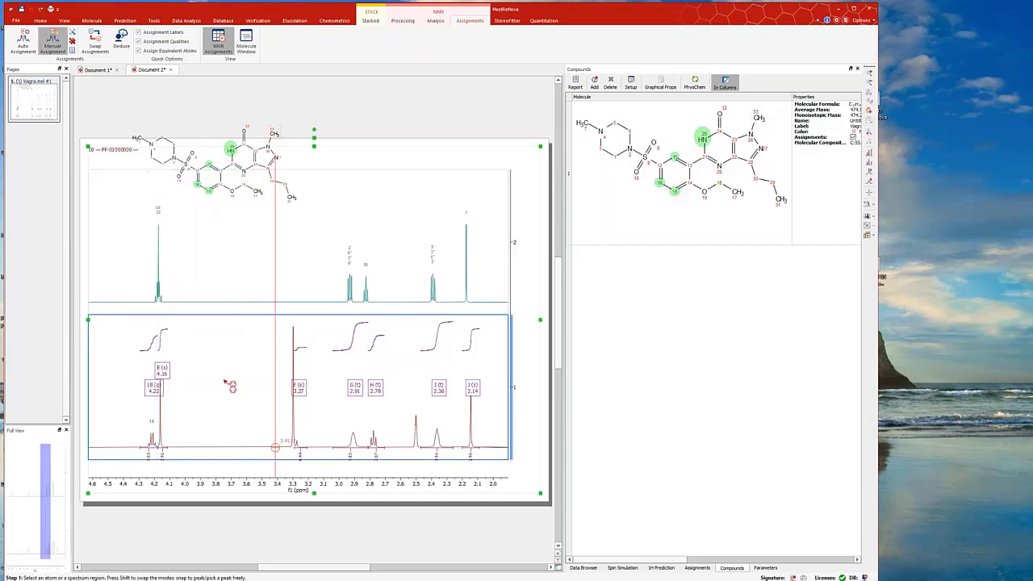
Assign multiplet E at 4.16 ppm to methyl atom 33.
left_click(162, 371)
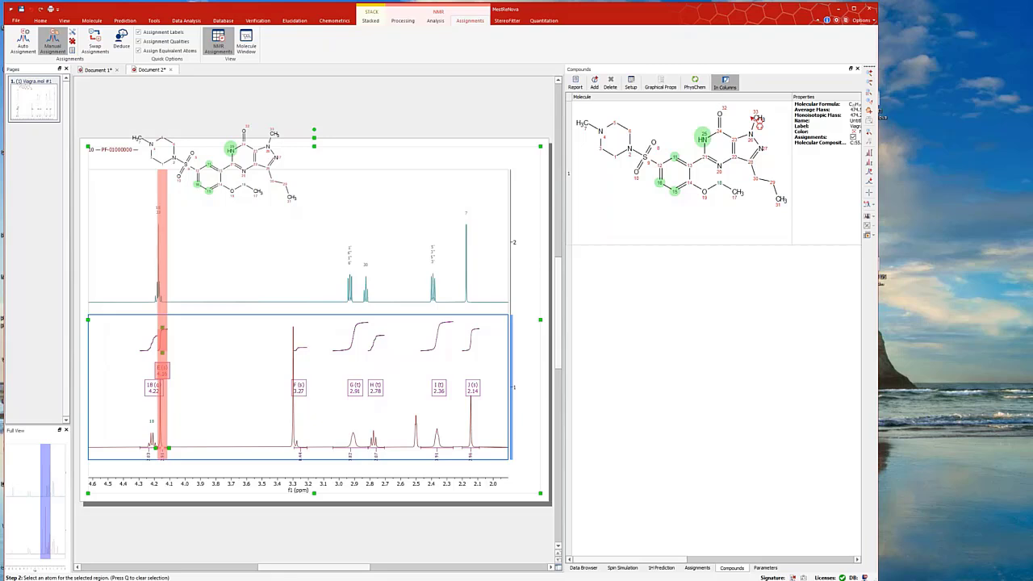
left_click(759, 122)
left_click(742, 120)
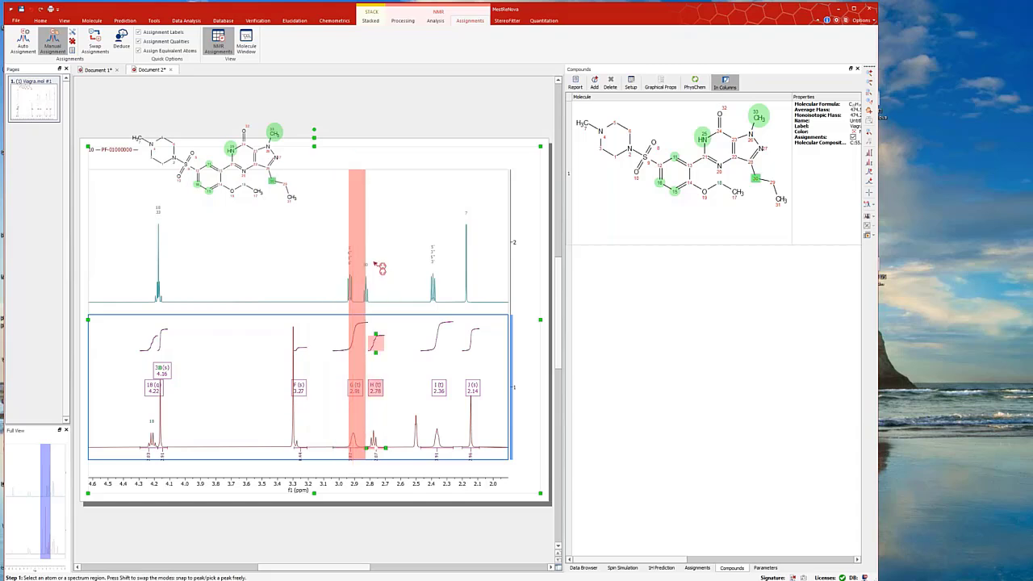
Assign multiplet G at 2.91 ppm to atoms 1 and 6, H at 2.78 ppm to atom 30, and I at 2.36 ppm to atoms 3 and 5.
left_click(360, 391)
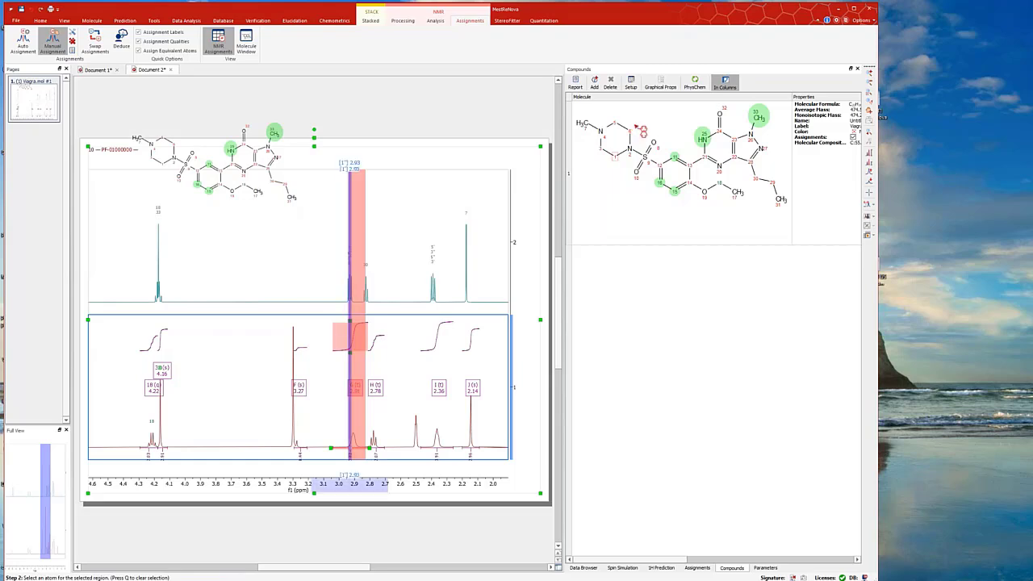
left_click(615, 158)
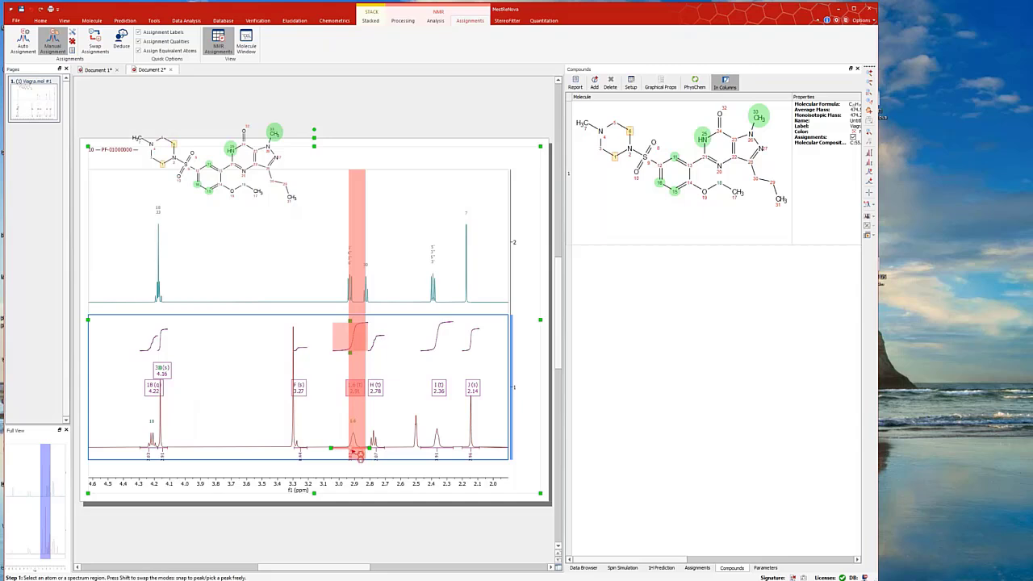
left_click(360, 456)
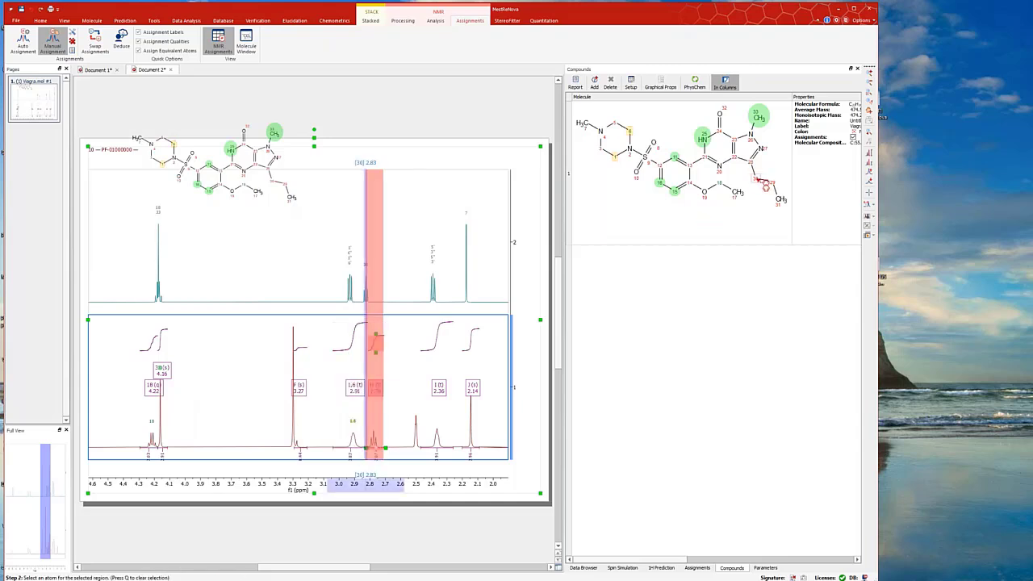
left_click(763, 184)
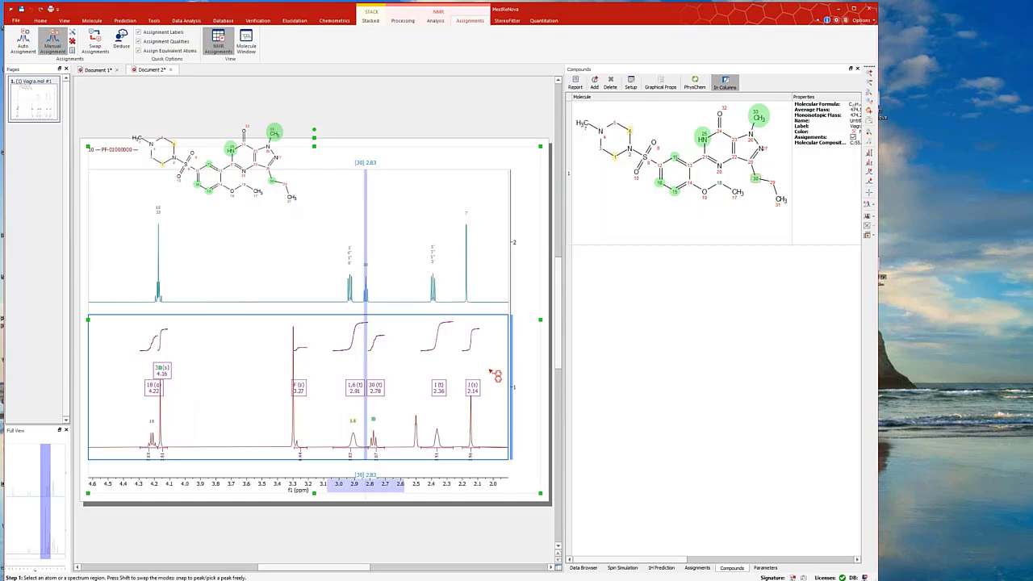
left_click(470, 393)
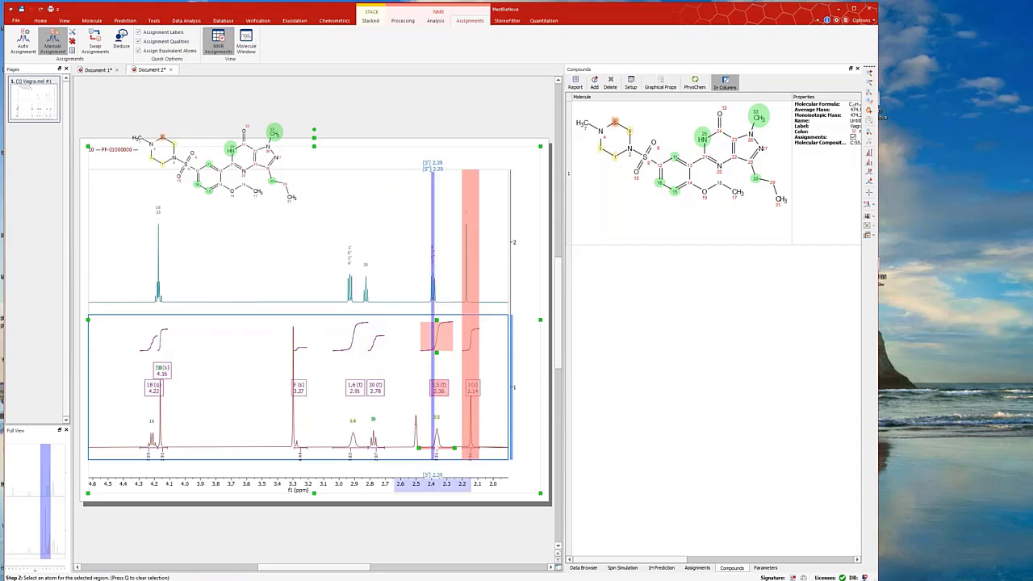
left_click(435, 383)
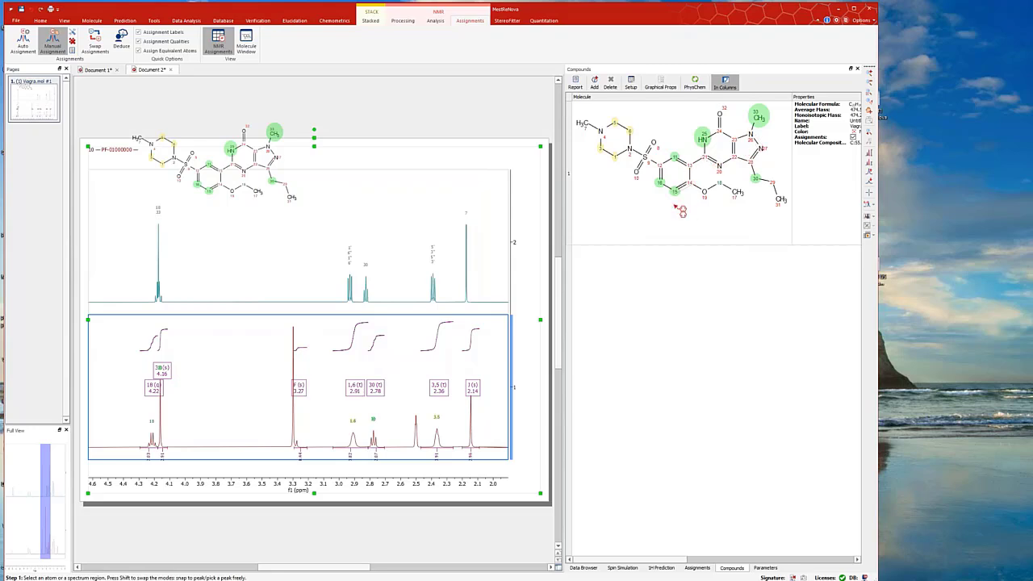
Assign the piperazine's methyl atom 7 to multiplet K at 1.74 ppm.
left_click(589, 127)
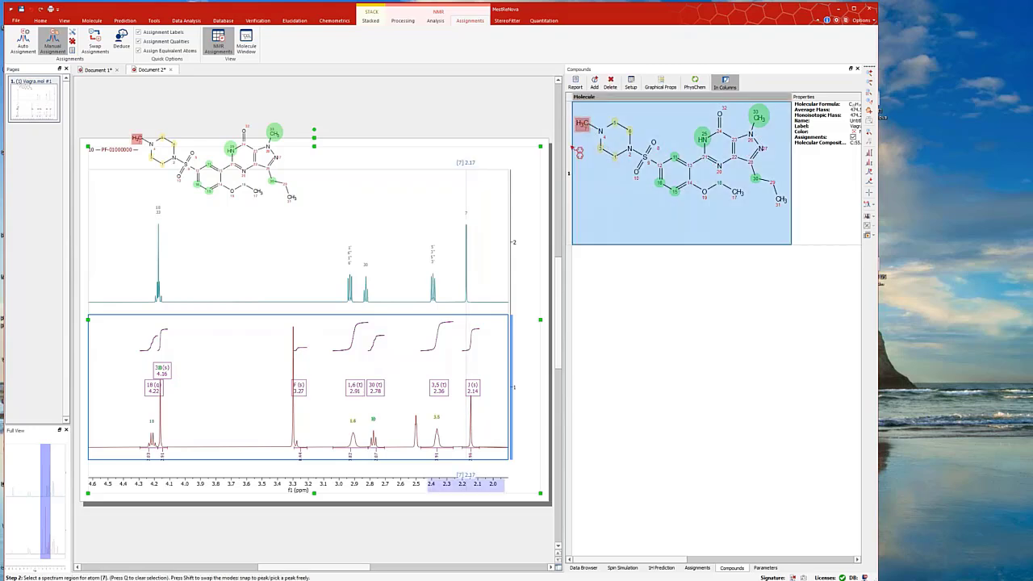
left_click_drag(367, 490, 169, 494)
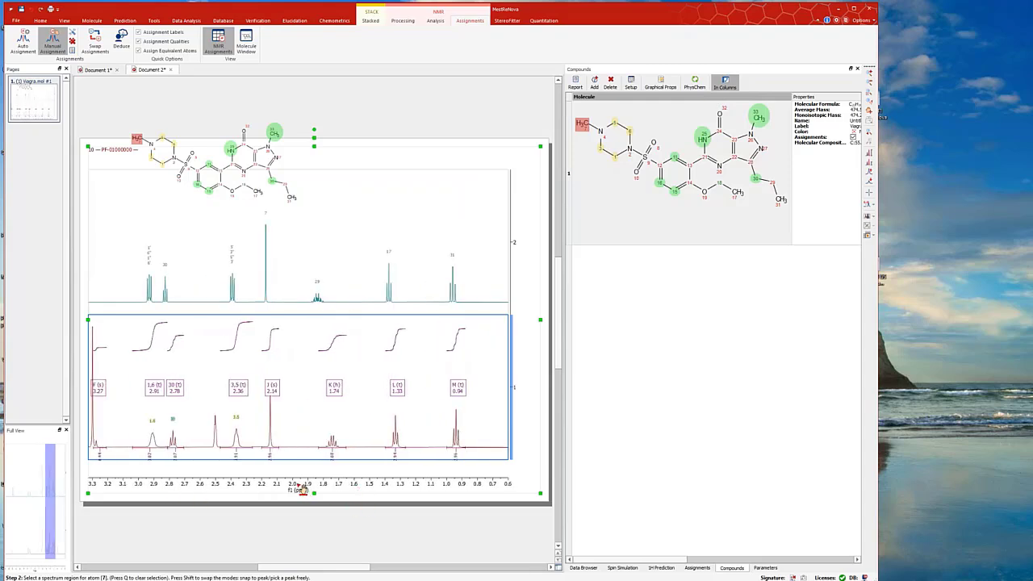
left_click_drag(301, 490, 240, 490)
left_click(274, 396)
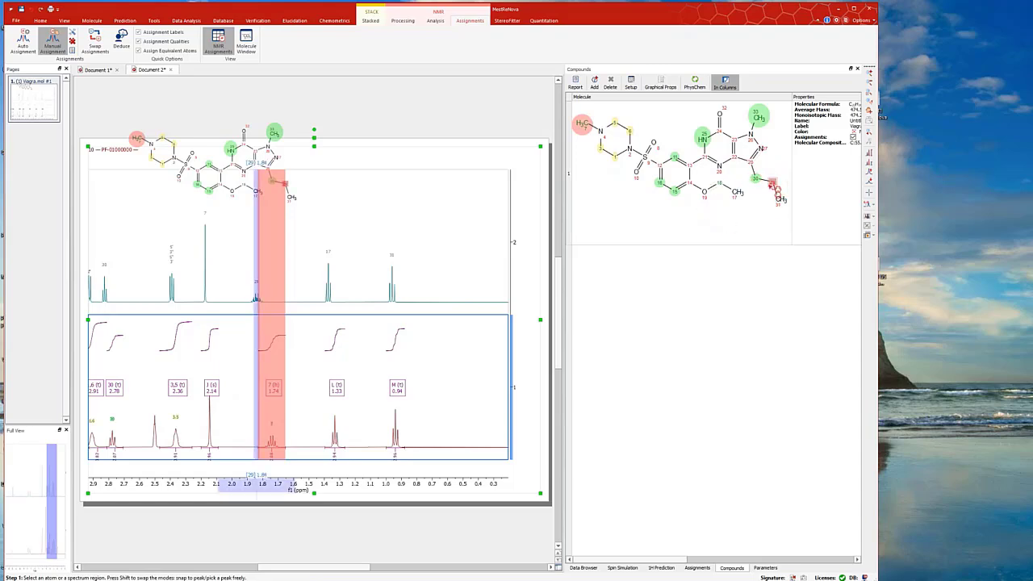
Assign multiplet L at 1.33 ppm to atom 29 and multiplet M at 0.94 ppm to methyl atom 17.
left_click(772, 186)
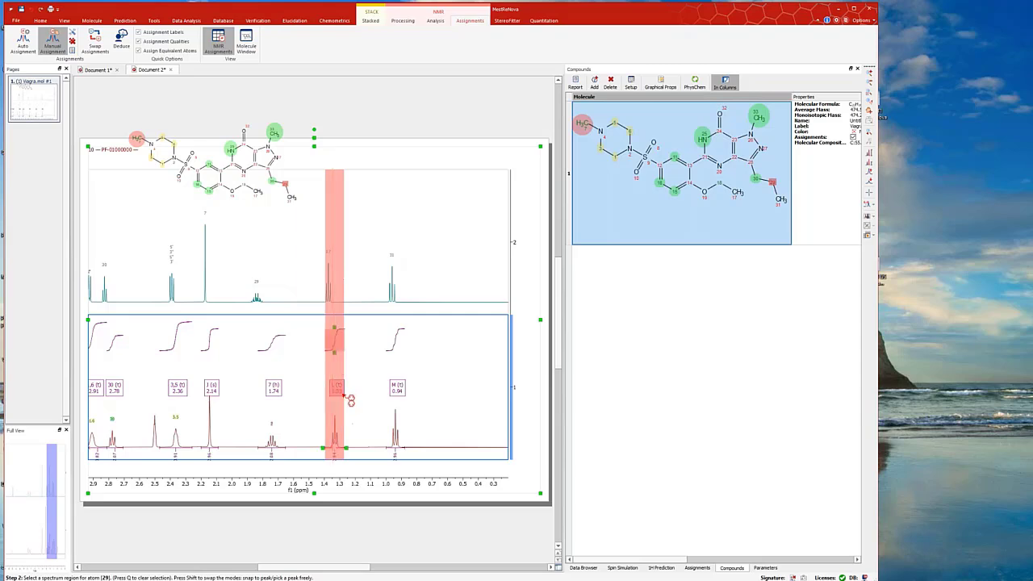
left_click(347, 396)
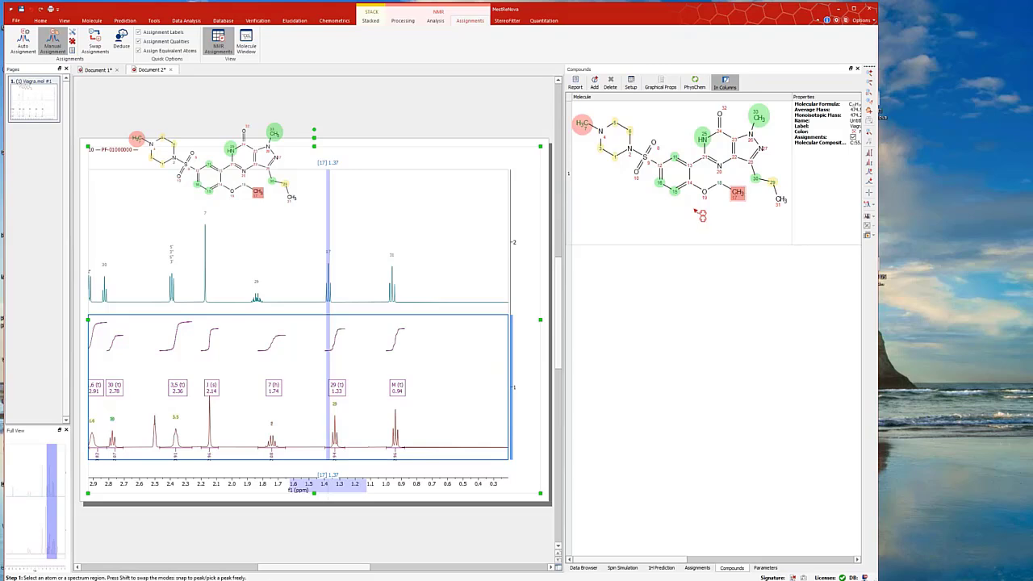
left_click(737, 192)
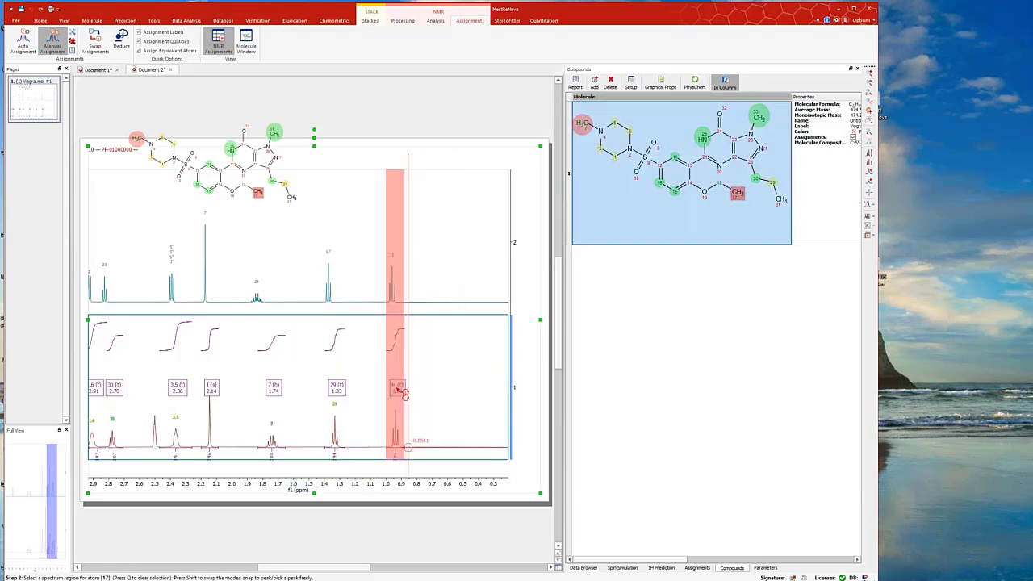
left_click(781, 202)
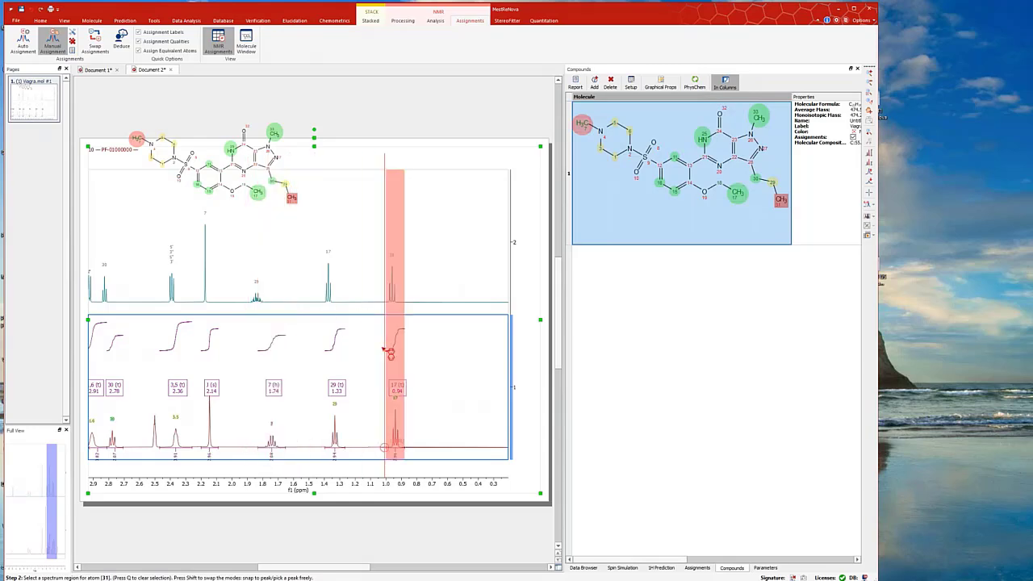
key("f")
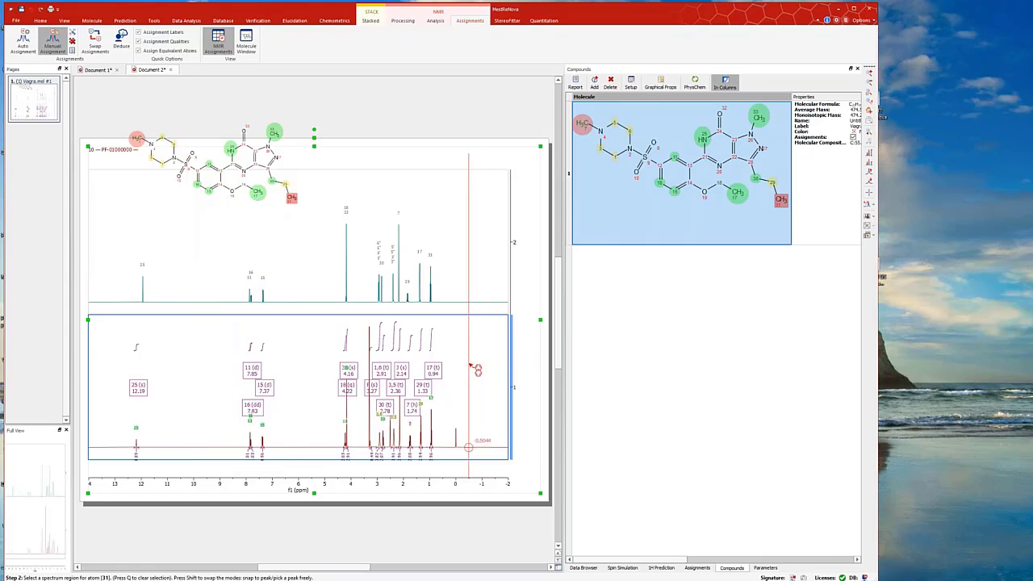
key("Escape")
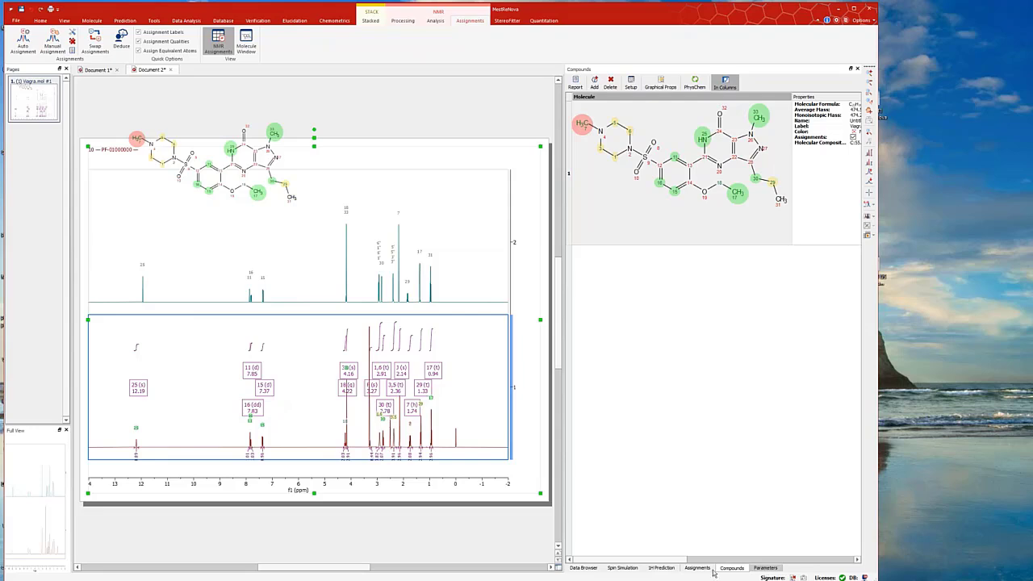
Add the HSQC dataset 14 from the Viagra NMR folder to the document.
left_click(585, 568)
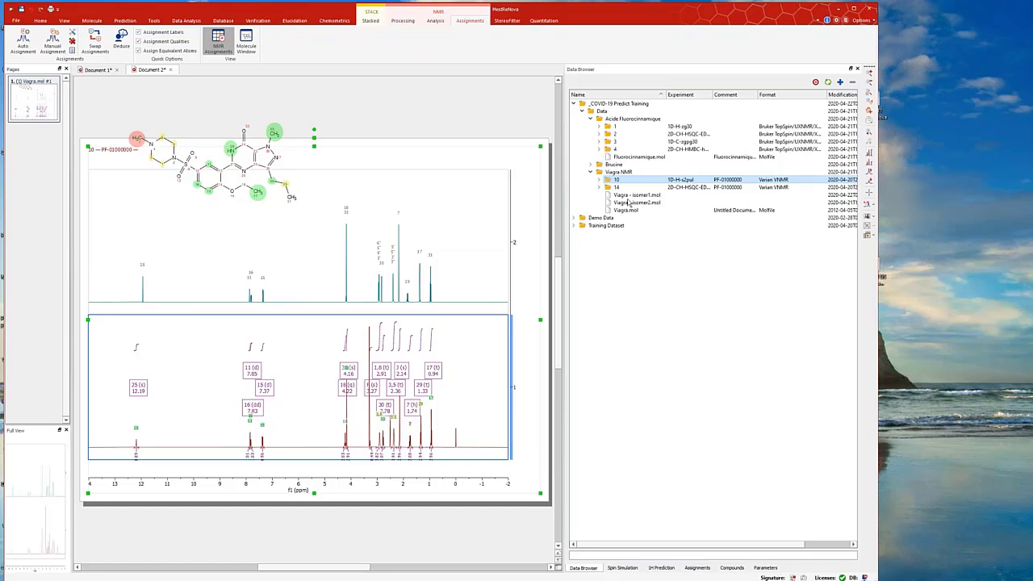
left_click_drag(614, 187, 460, 237)
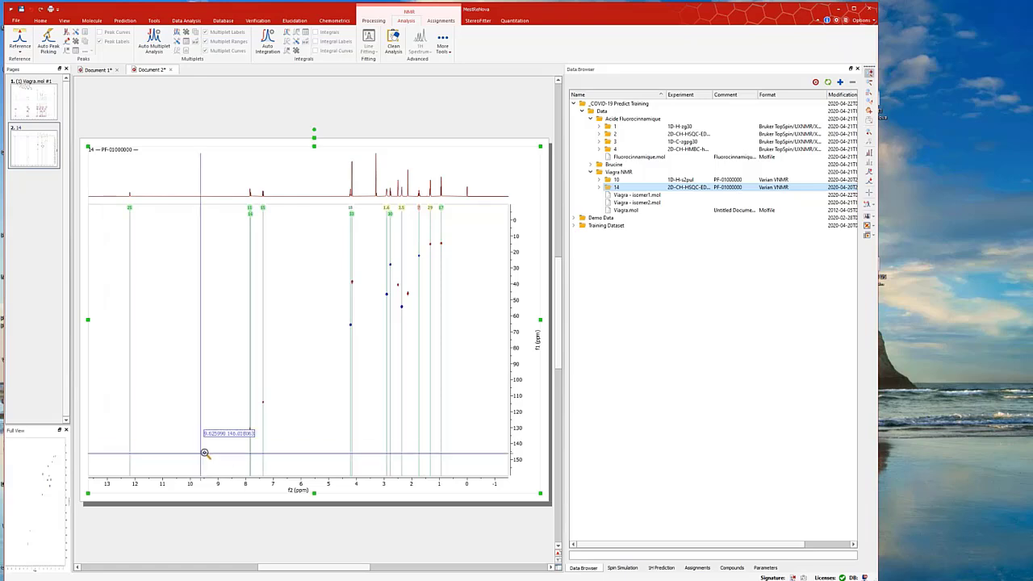
left_click_drag(203, 453, 465, 242)
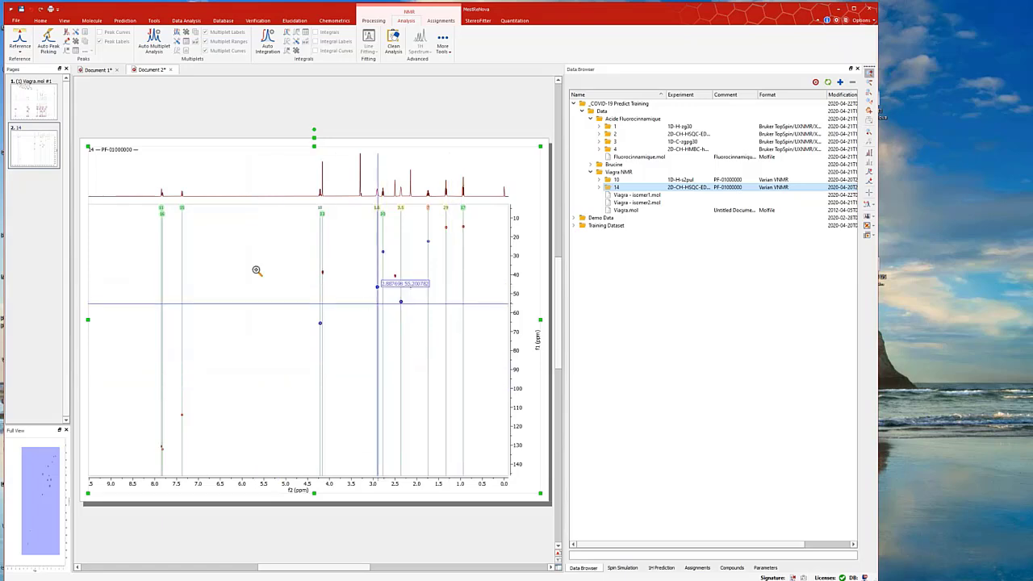
left_click(45, 130)
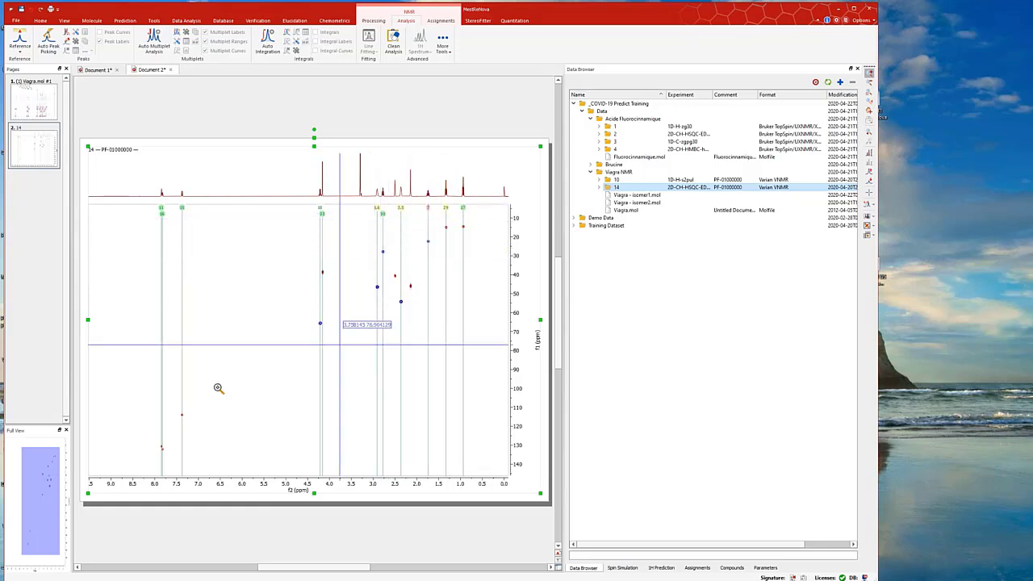
Manually assign the aromatic HSQC cross peak near 7.85 / 130.6 ppm to atom 11.
left_click_drag(144, 404, 218, 453)
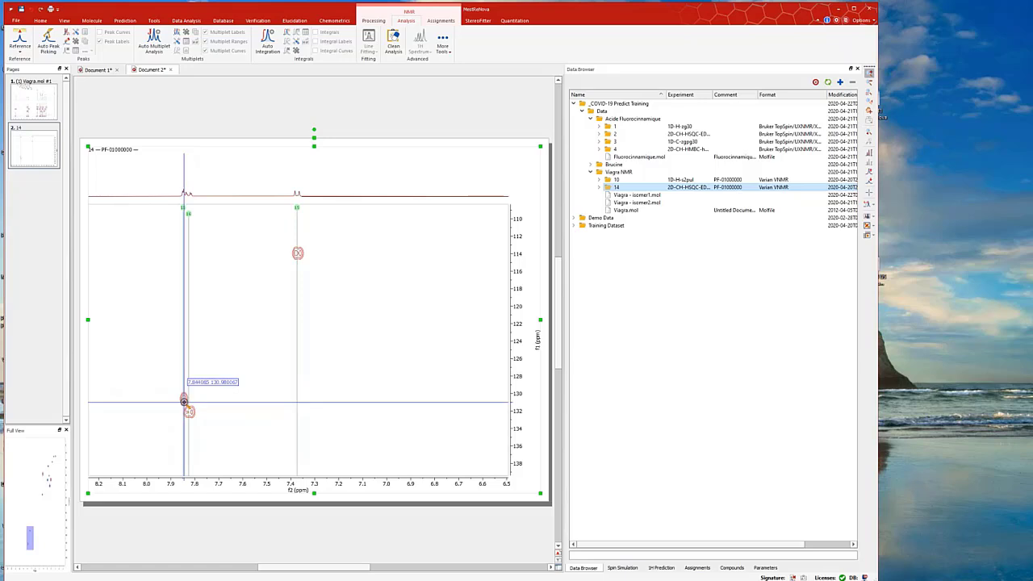
key("a")
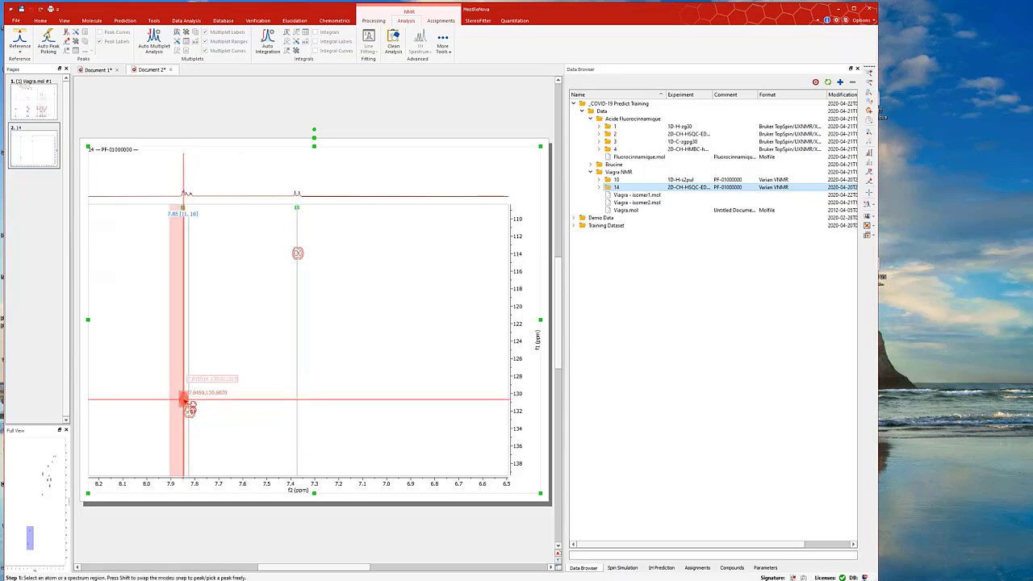
left_click(184, 399)
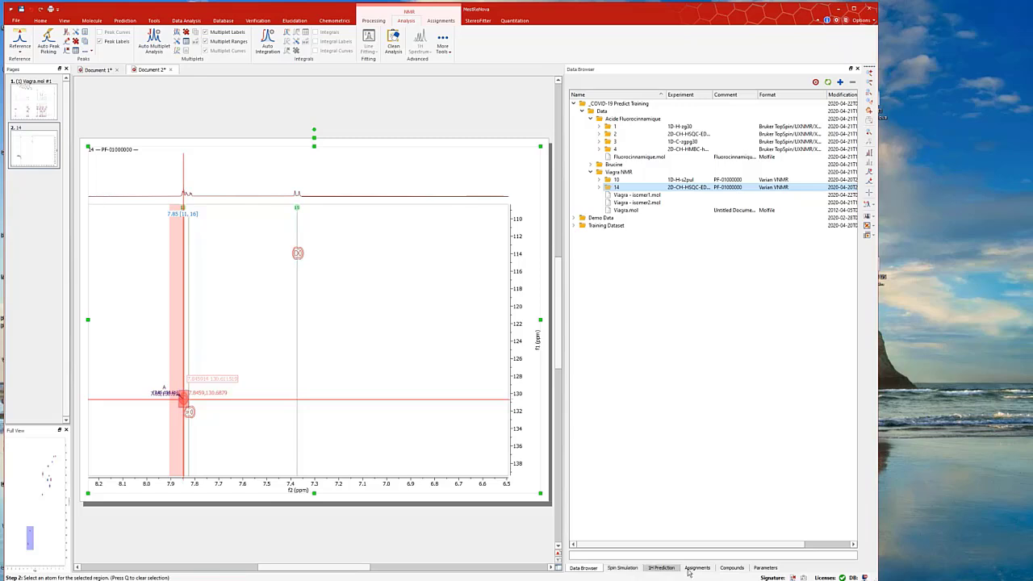
left_click(732, 568)
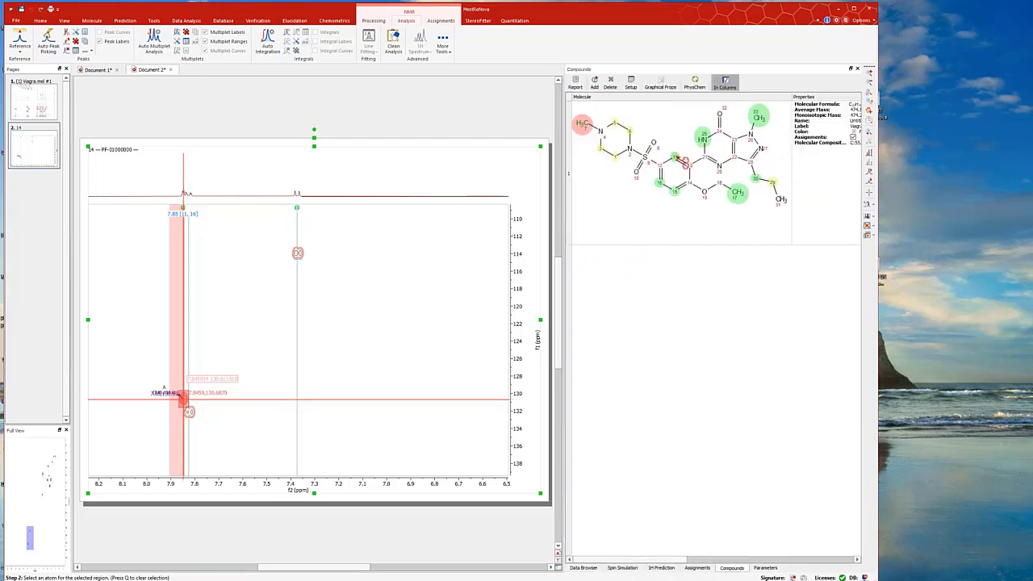
left_click(682, 162)
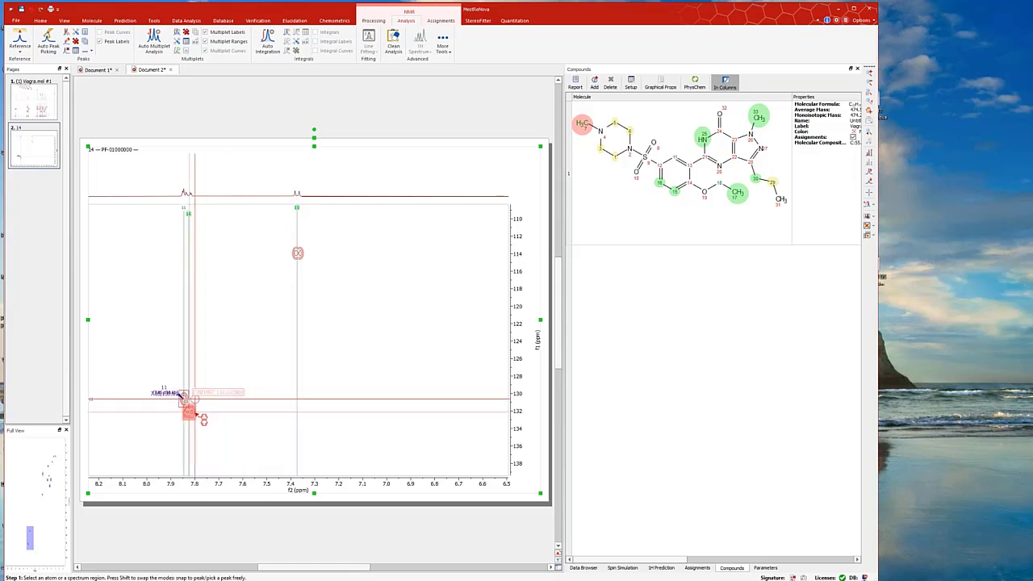
Assign the neighbouring aromatic HSQC cross peak near 7.83 / 132.1 ppm to atom 16.
left_click(191, 414)
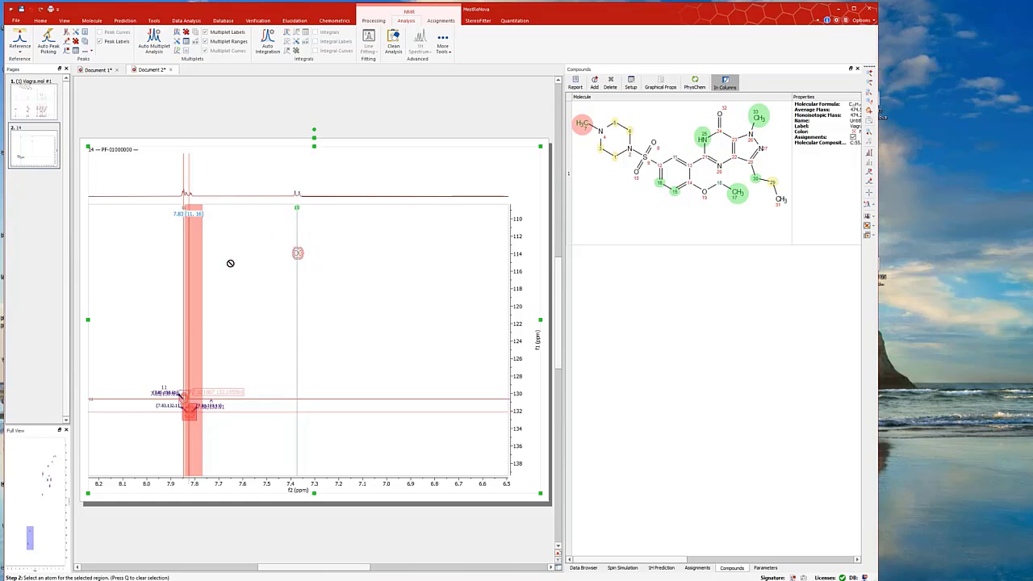
left_click(43, 111)
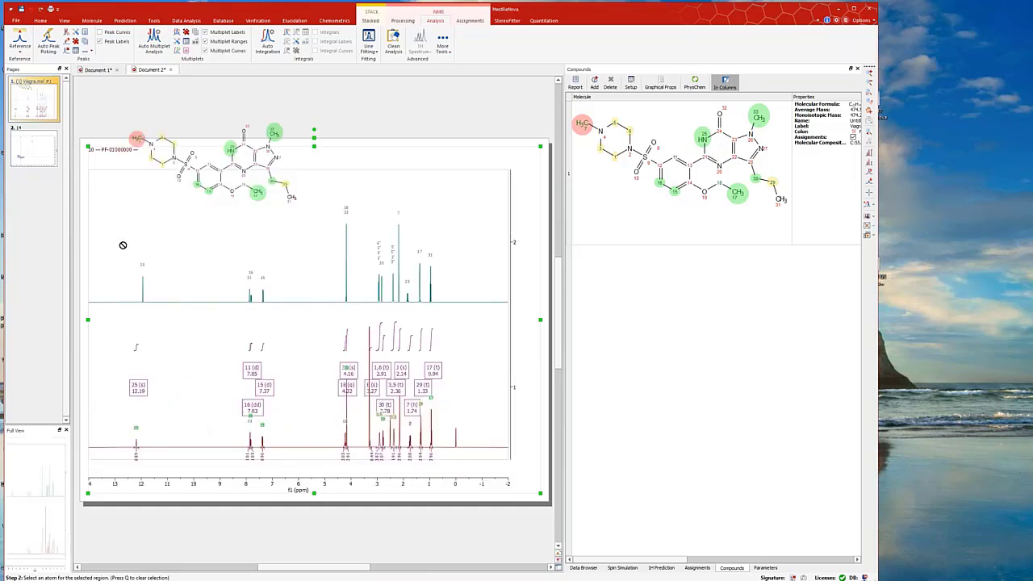
left_click(46, 151)
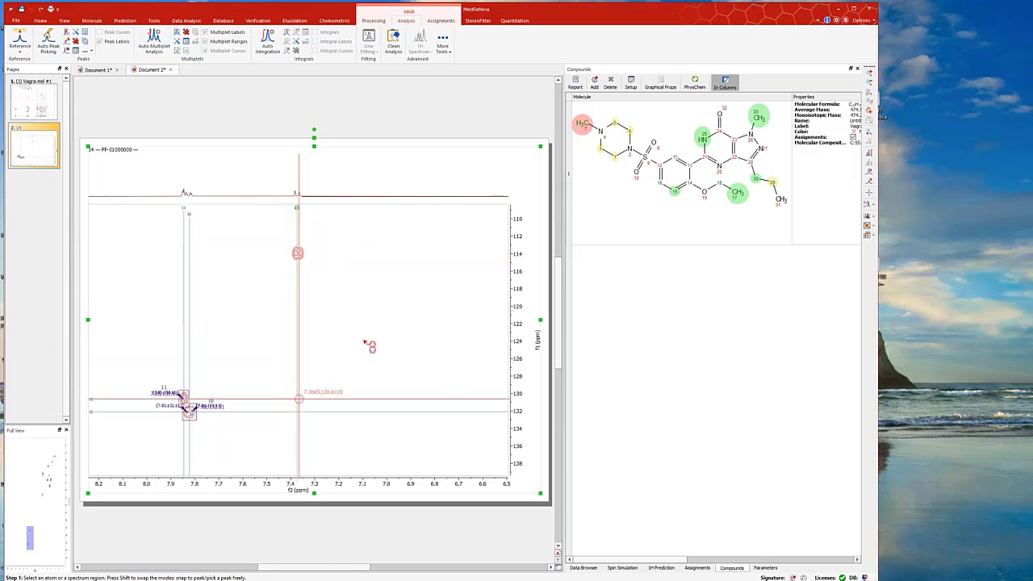
key("f")
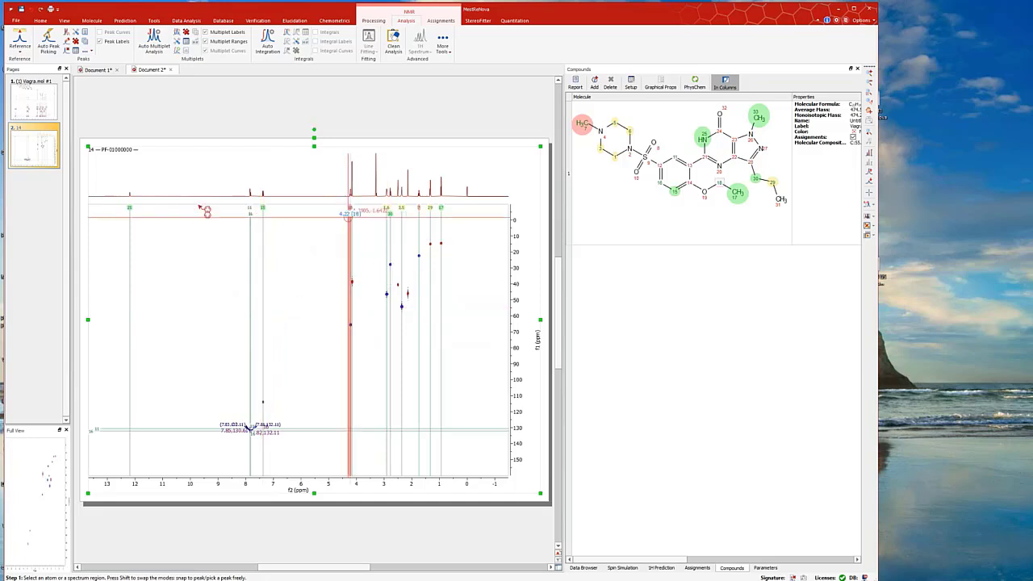
Create a new document containing Viagra.mol and the HSQC dataset 14, and reduce the contour intensity to hide the noise.
left_click(16, 21)
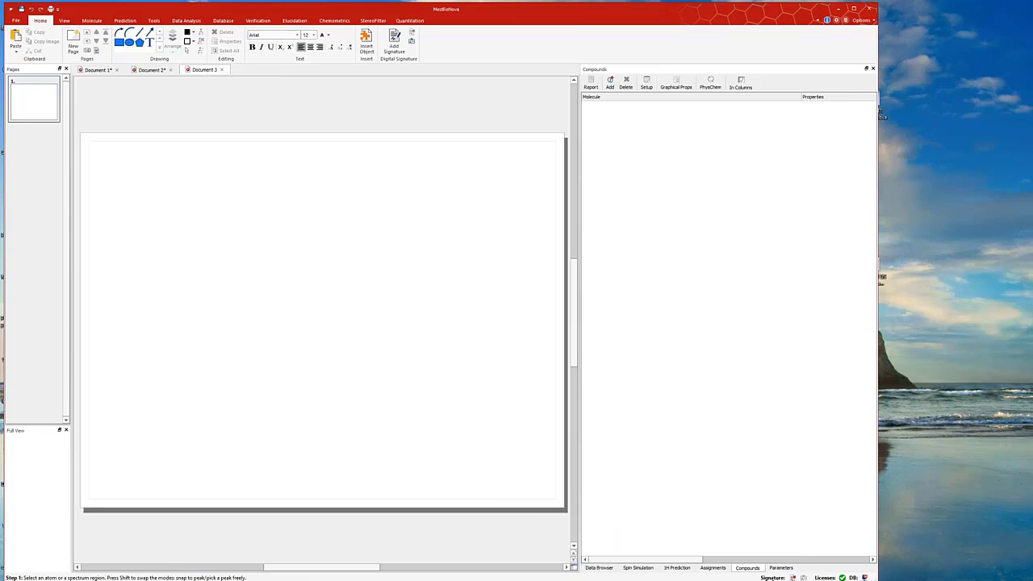
left_click(599, 568)
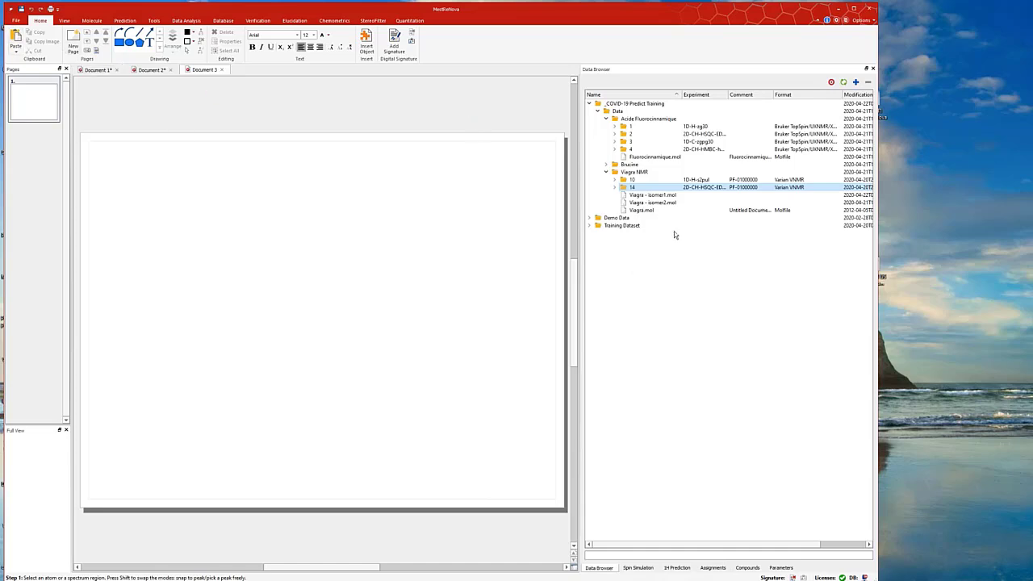
left_click_drag(640, 212, 412, 217)
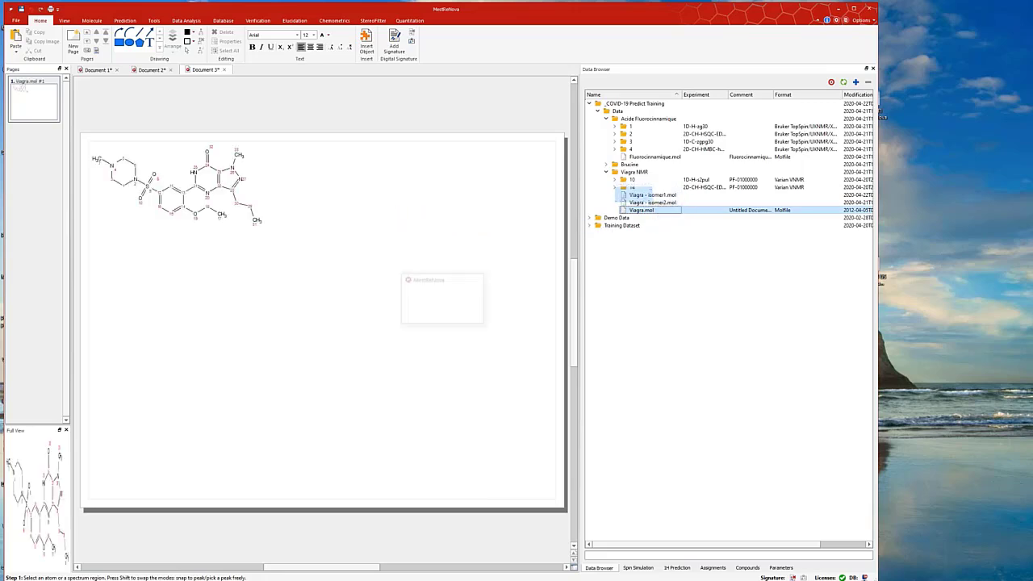
left_click_drag(628, 188, 444, 288)
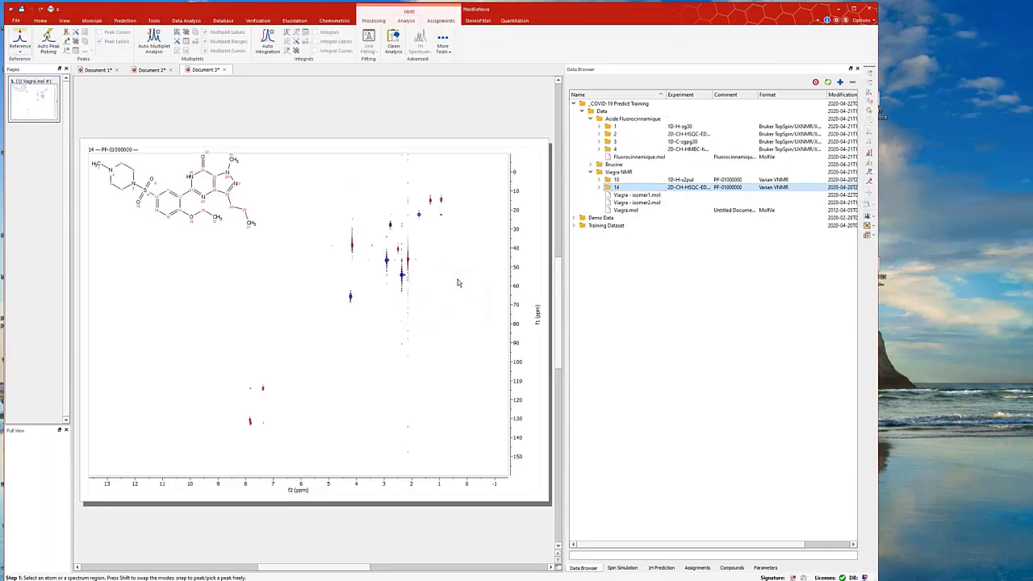
scroll(457, 278, "down", 3)
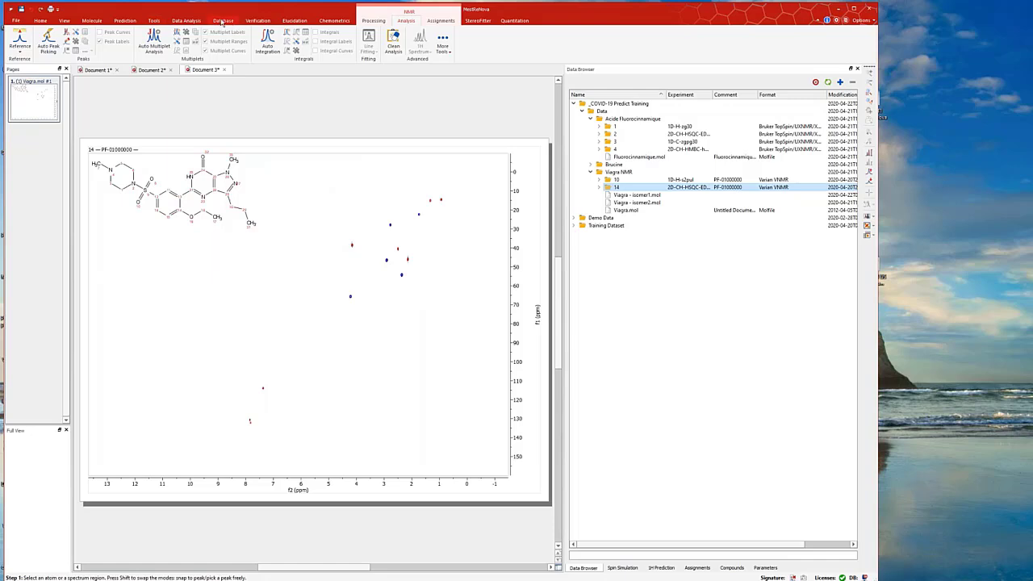
Run Predict & Verify for HSQC on the Viagra structure and spectrum 14.
left_click(129, 23)
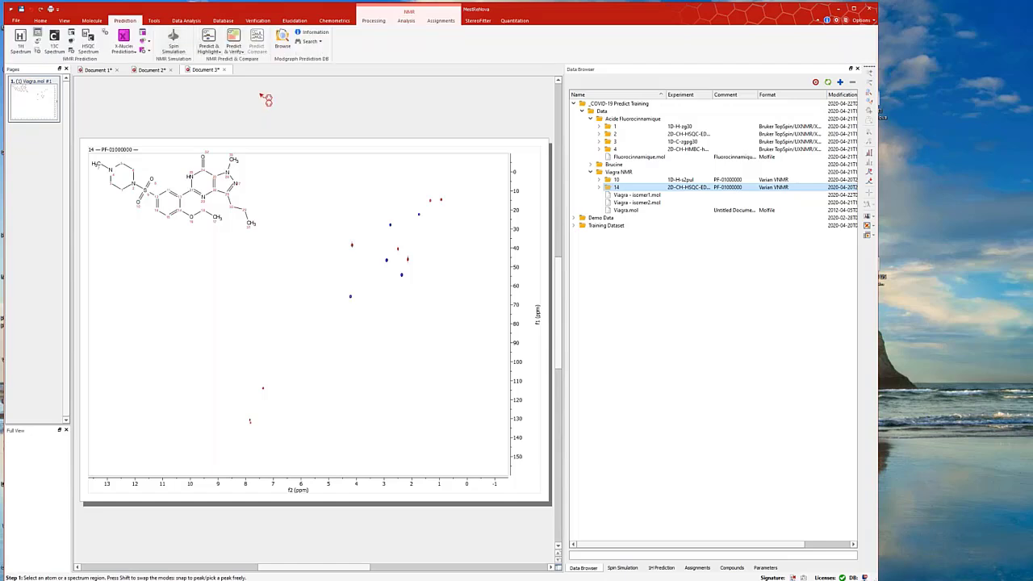
left_click(237, 38)
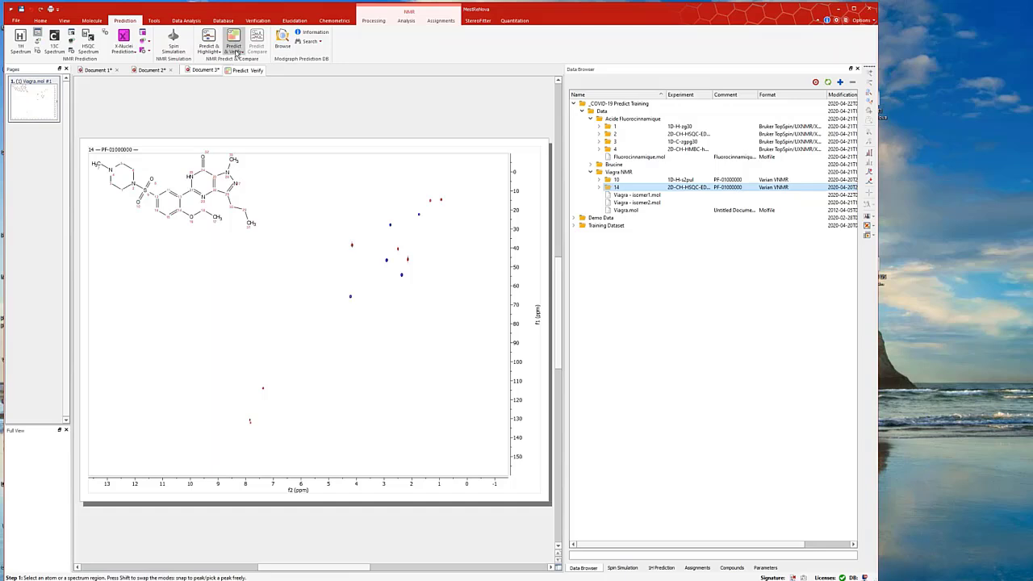
left_click(235, 47)
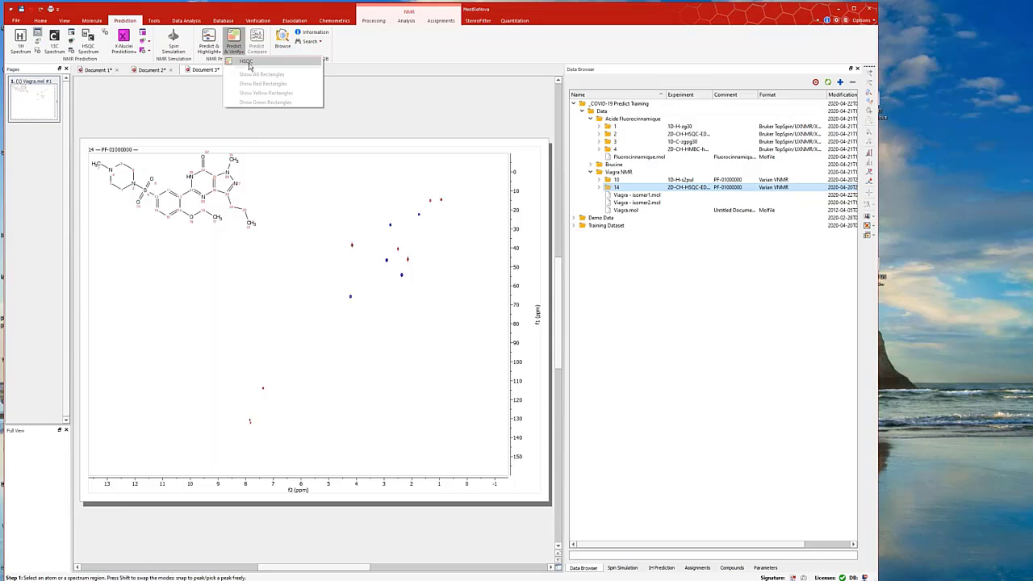
left_click(247, 61)
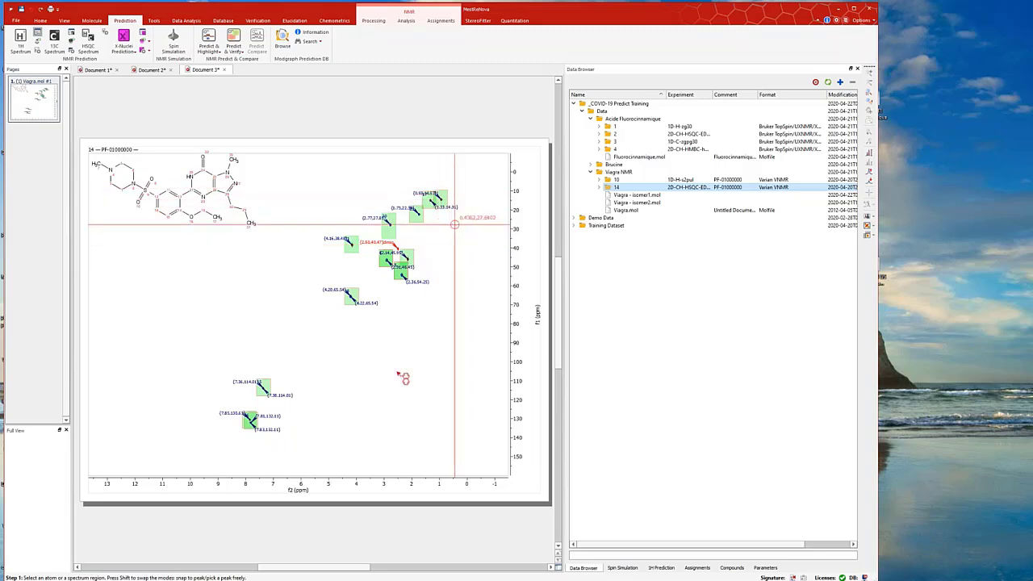
key("Escape")
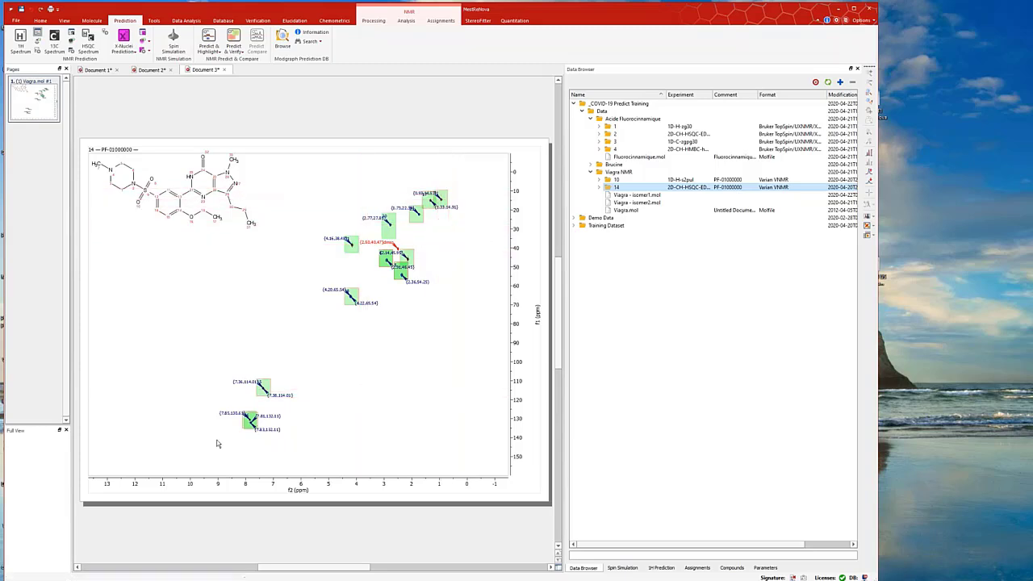
Examine the HSQC verification rectangles around the aromatic cross peaks and the predicted shifts of the corresponding ring atoms.
left_click(189, 450)
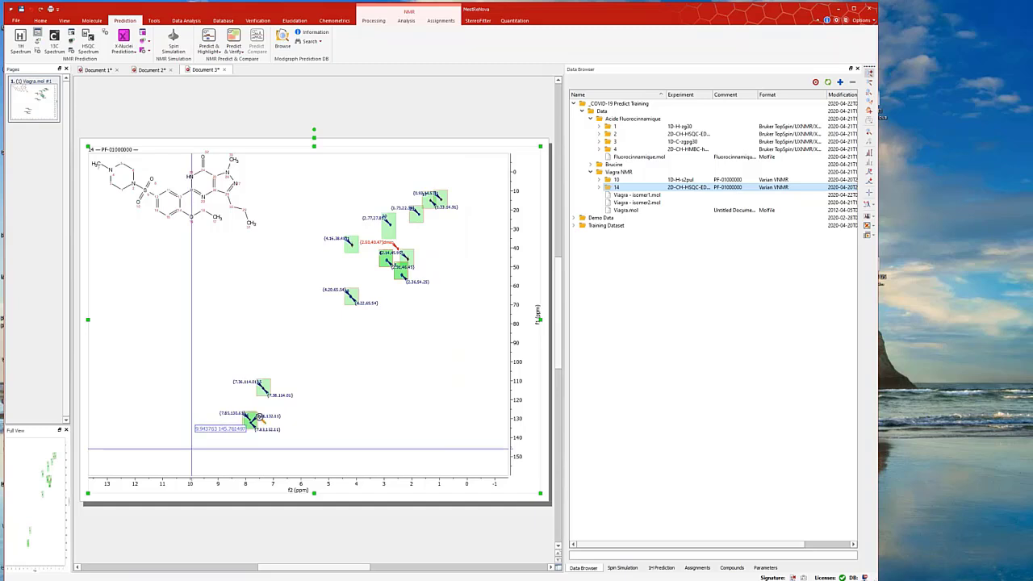
left_click_drag(191, 445, 293, 356)
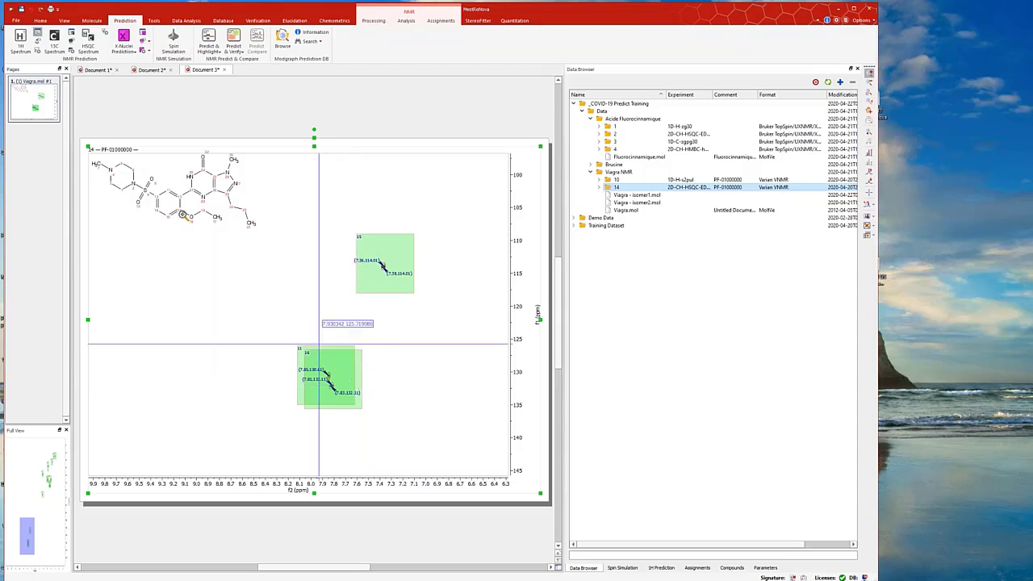
mouse_move(168, 192)
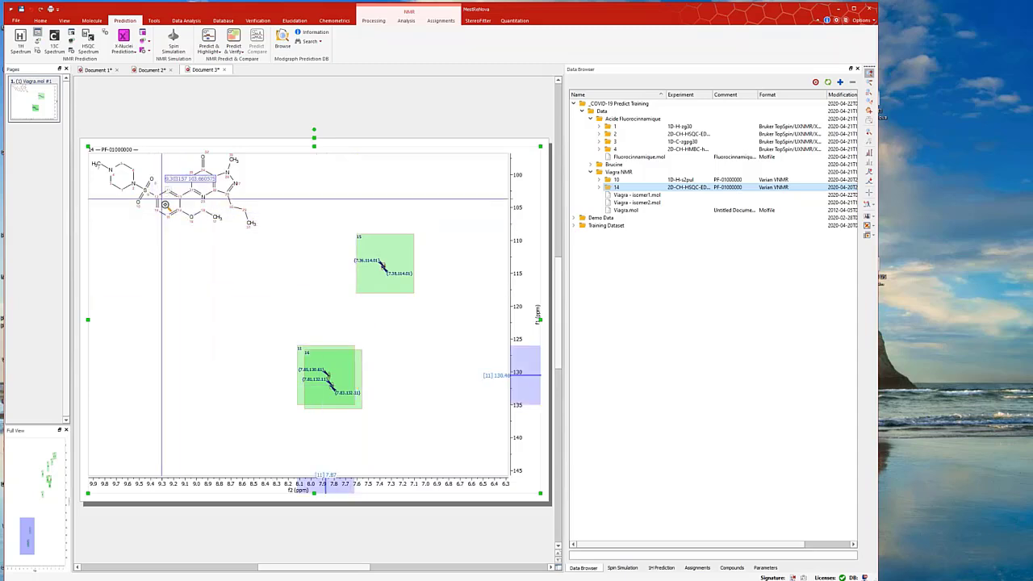
mouse_move(156, 210)
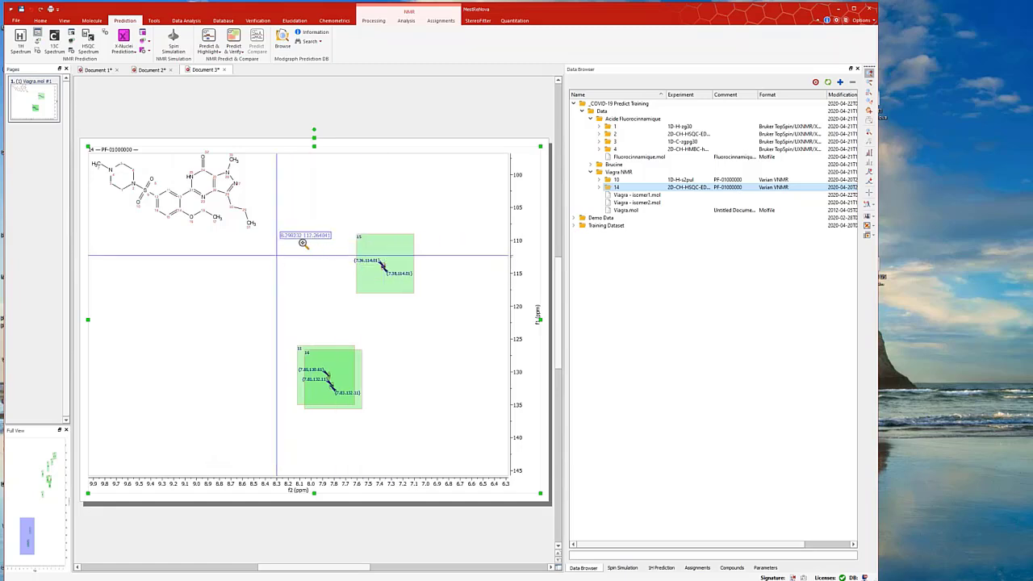
key("f")
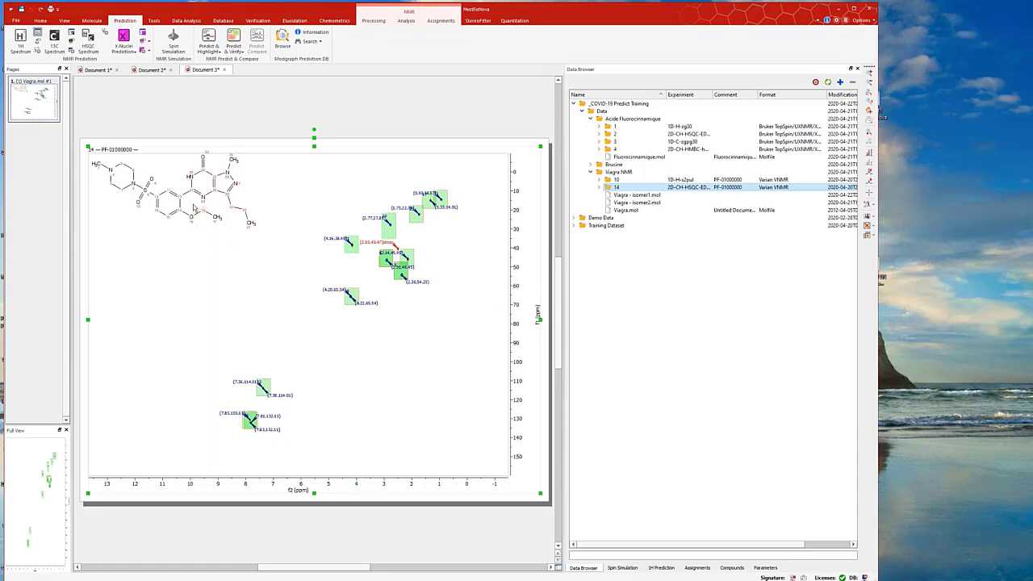
left_click(247, 192)
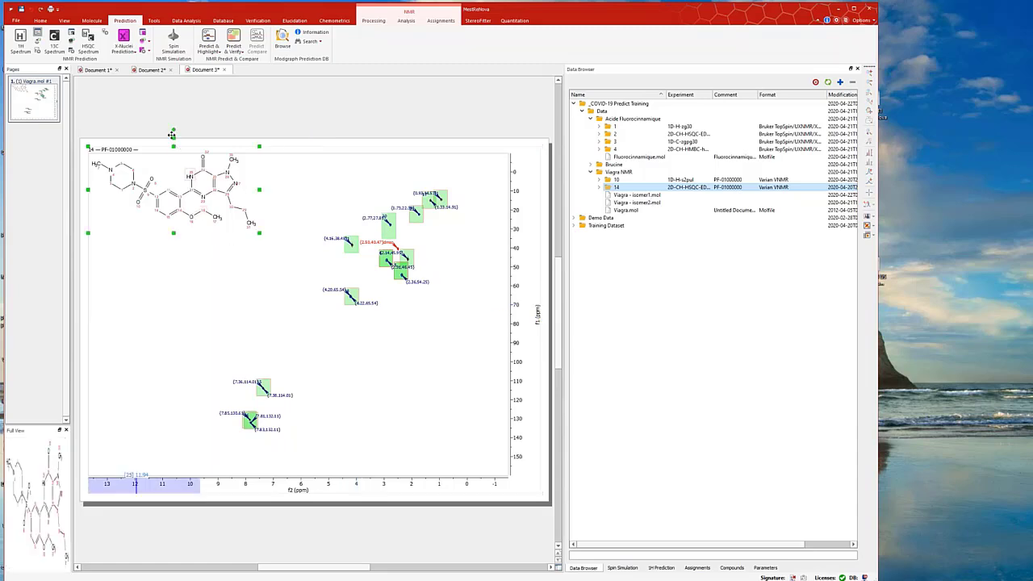
Reposition the Viagra structure and delete the bond between the first and second carbons of the propyl chain on the pyrazole ring.
left_click_drag(169, 154, 177, 183)
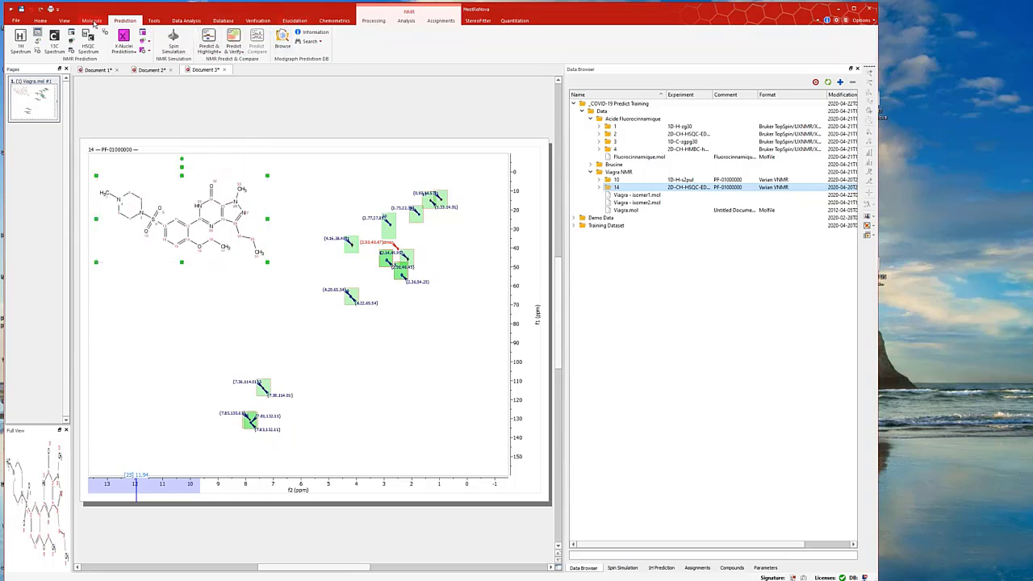
left_click(93, 22)
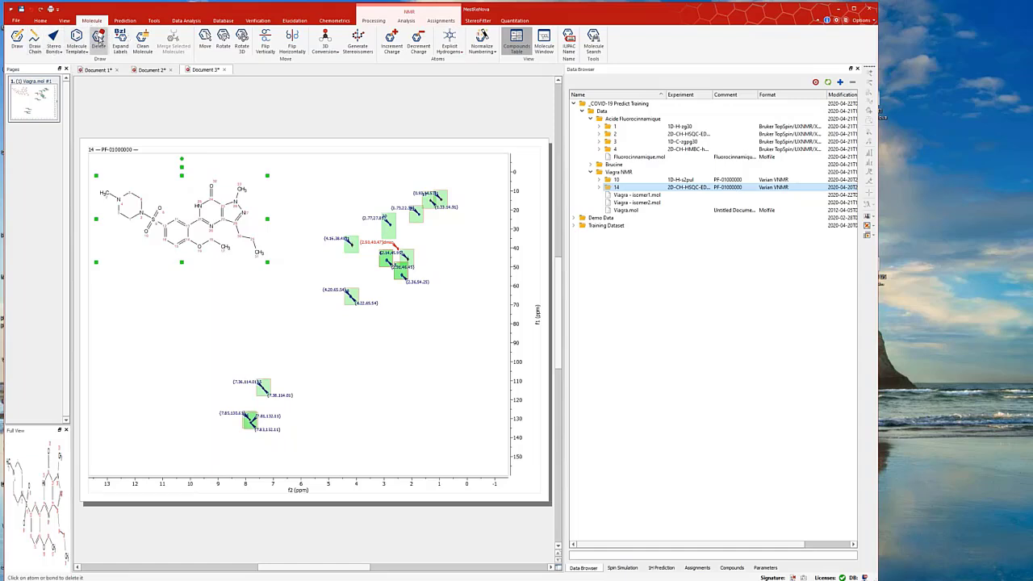
left_click(100, 40)
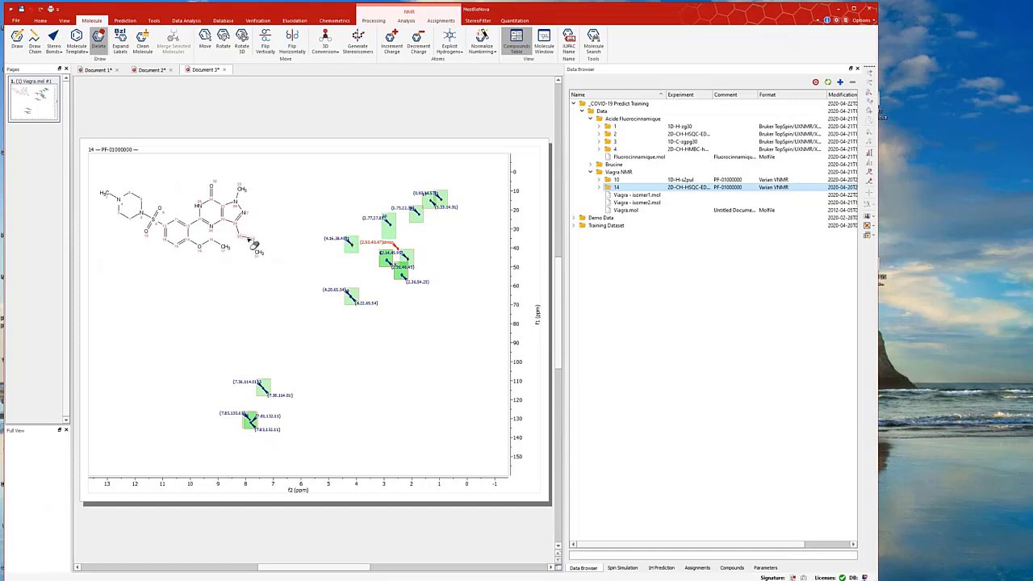
left_click(252, 242)
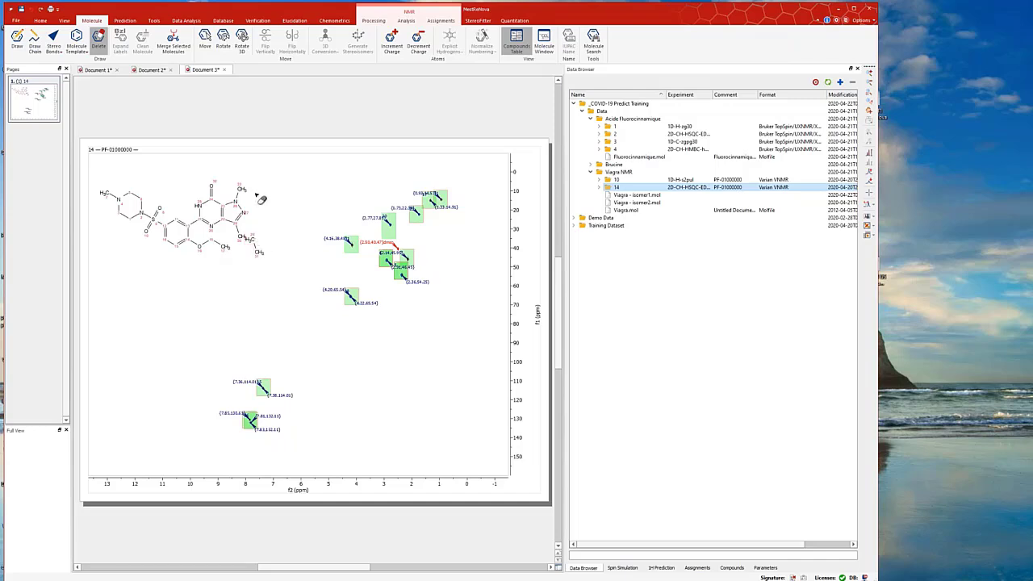
Draw a bond joining the detached ethyl fragment to the N-methyl carbon, forming an N-propyl chain on the pyrazole.
left_click(36, 45)
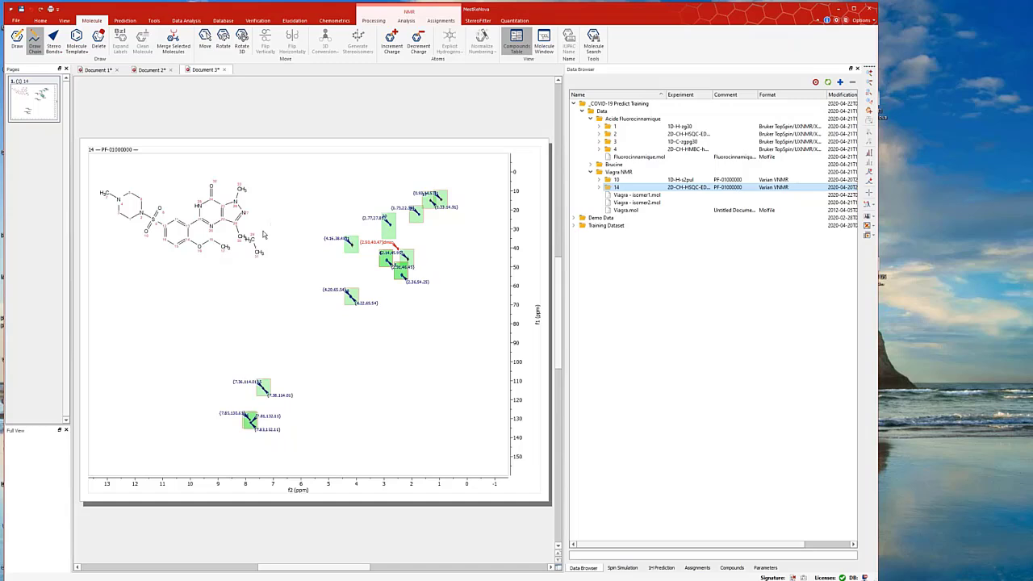
key("Escape")
left_click(17, 40)
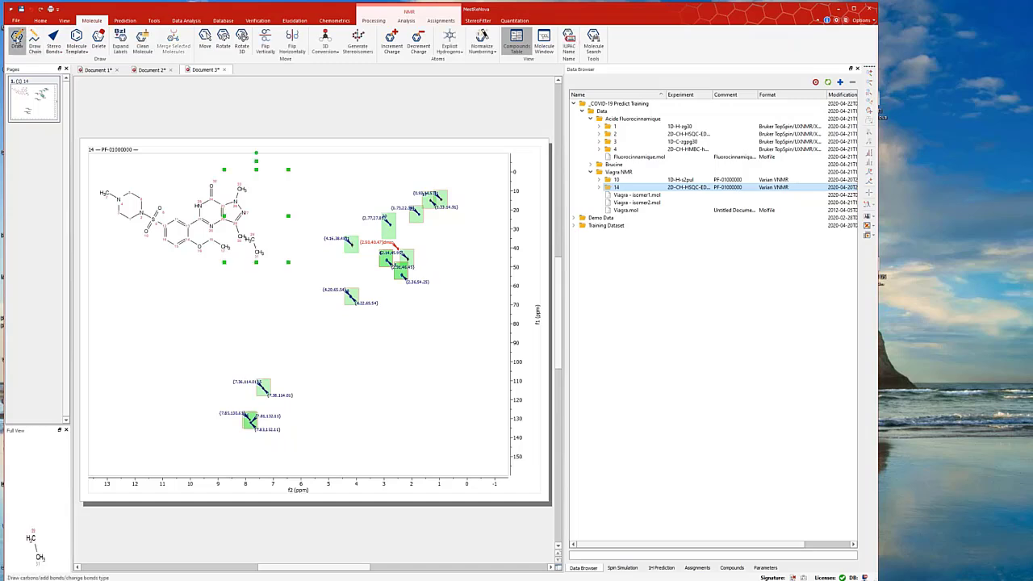
left_click(257, 216)
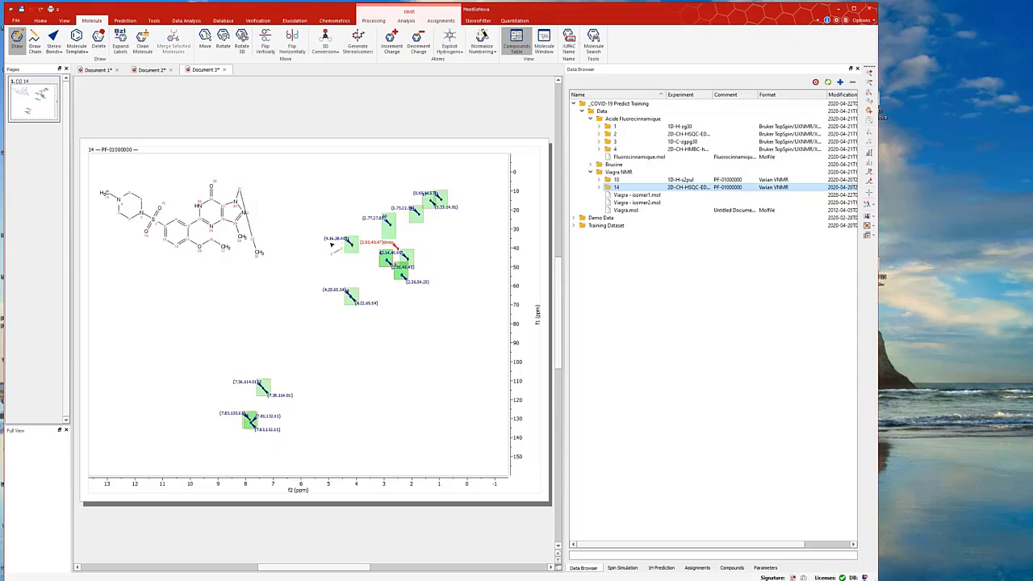
key("Escape")
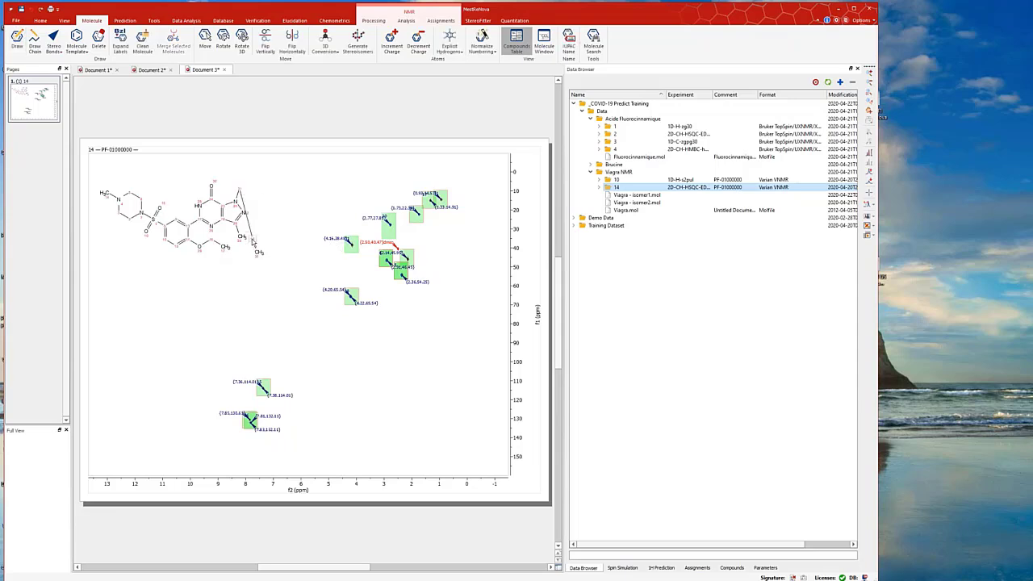
left_click(261, 228)
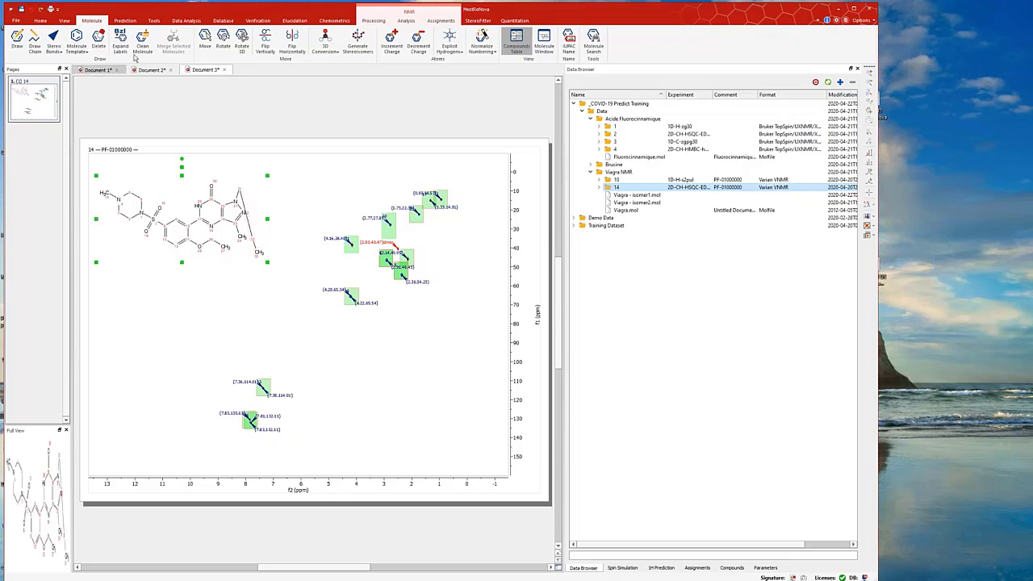
Move the end atoms of the N-propyl chain outward so the chain is laid out clear of the pyrazole ring.
left_click(205, 39)
left_click_drag(253, 238, 260, 191)
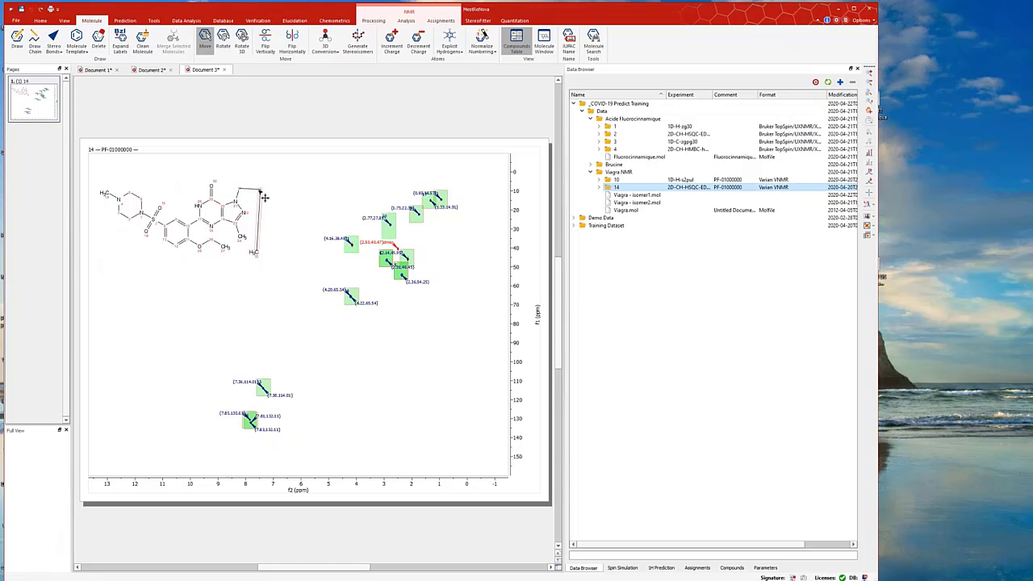
left_click_drag(253, 252, 270, 210)
Show the compounds table and adjust the molecule column's width so the modified isomer's structure and properties are readable.
left_click(732, 567)
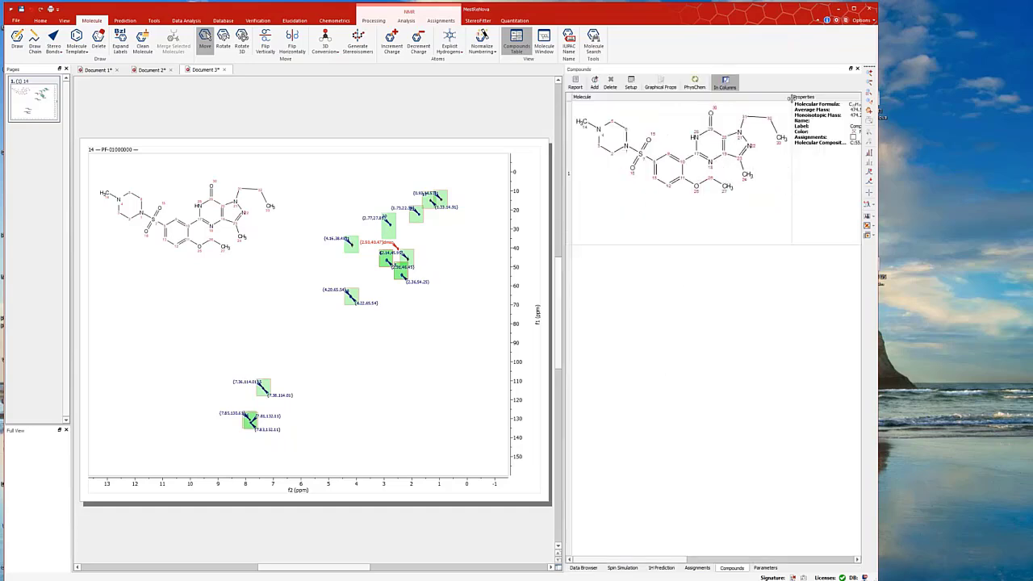
left_click_drag(791, 97, 735, 105)
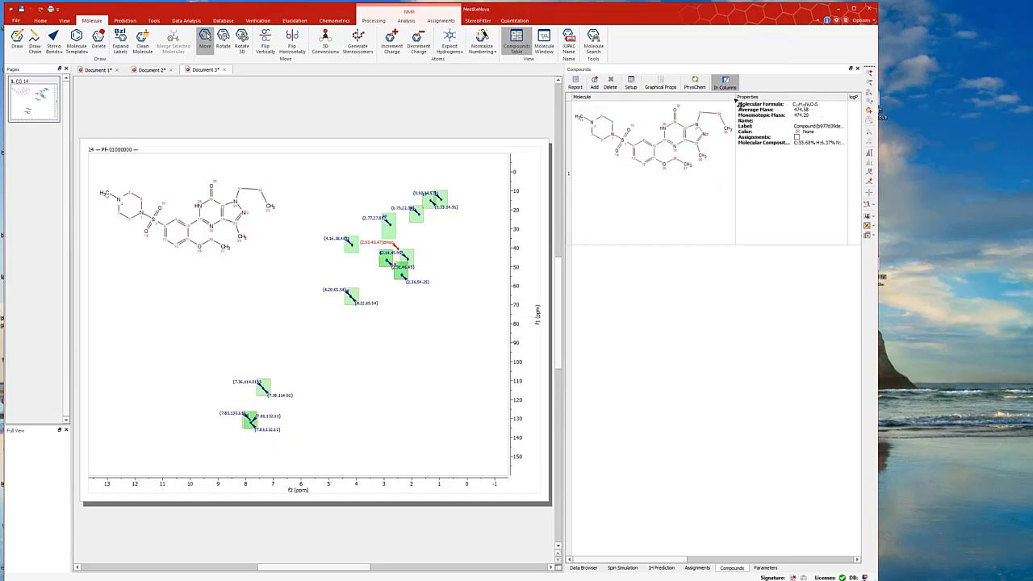
left_click_drag(735, 100, 772, 98)
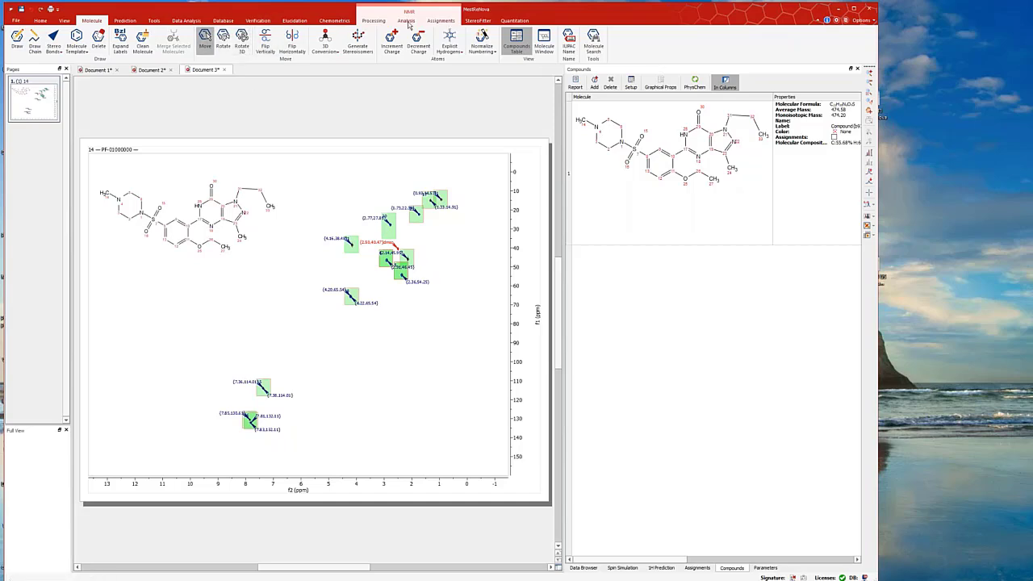
Run Predict & Verify for HSQC on the modified Viagra isomer and spectrum 14.
left_click(124, 21)
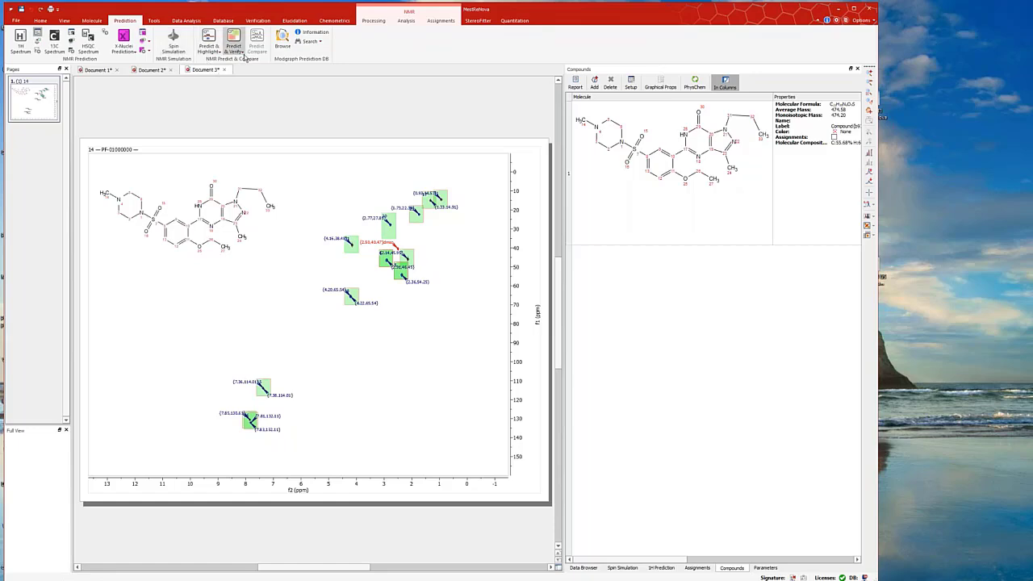
left_click(240, 53)
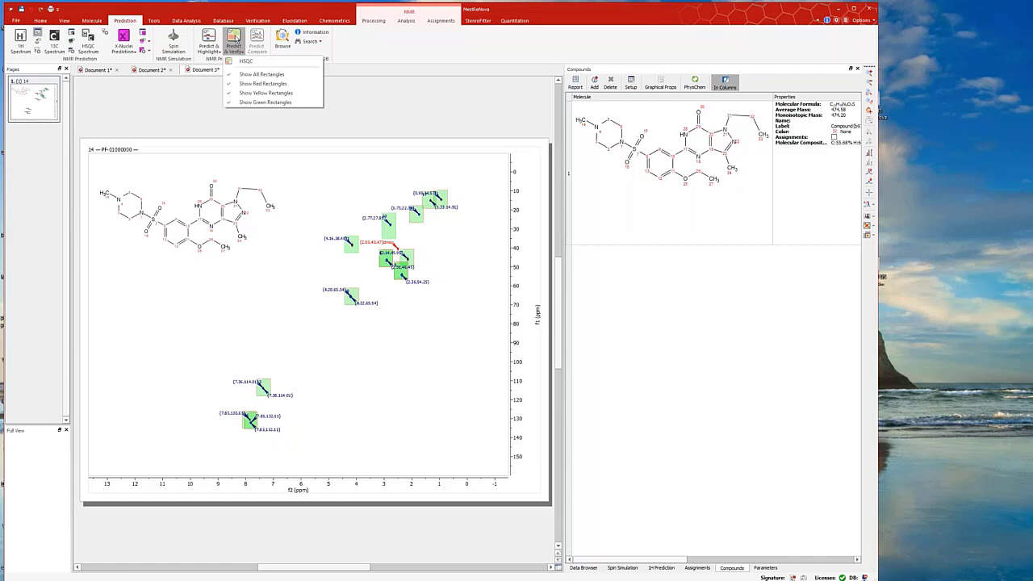
left_click(236, 40)
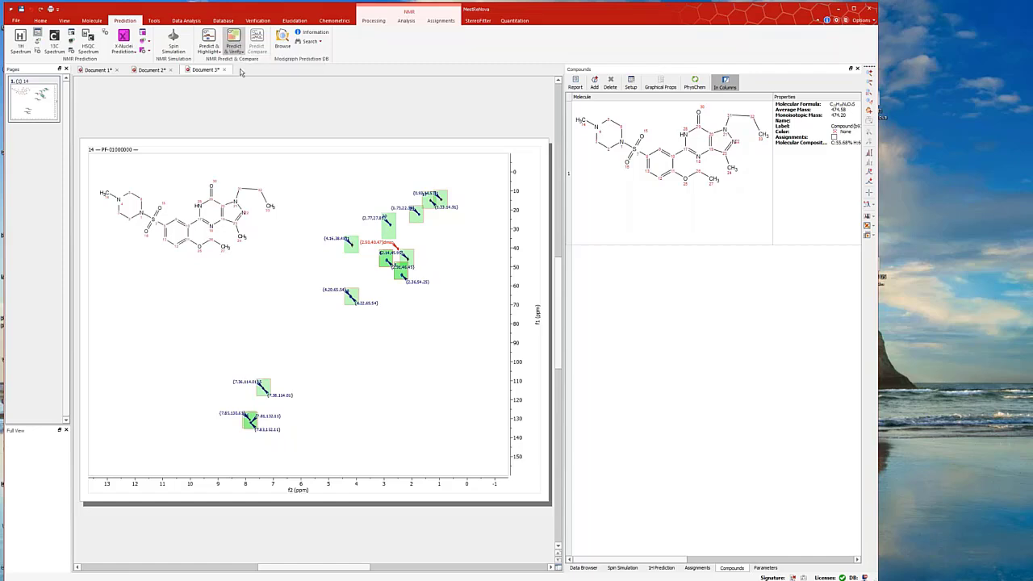
left_click(238, 51)
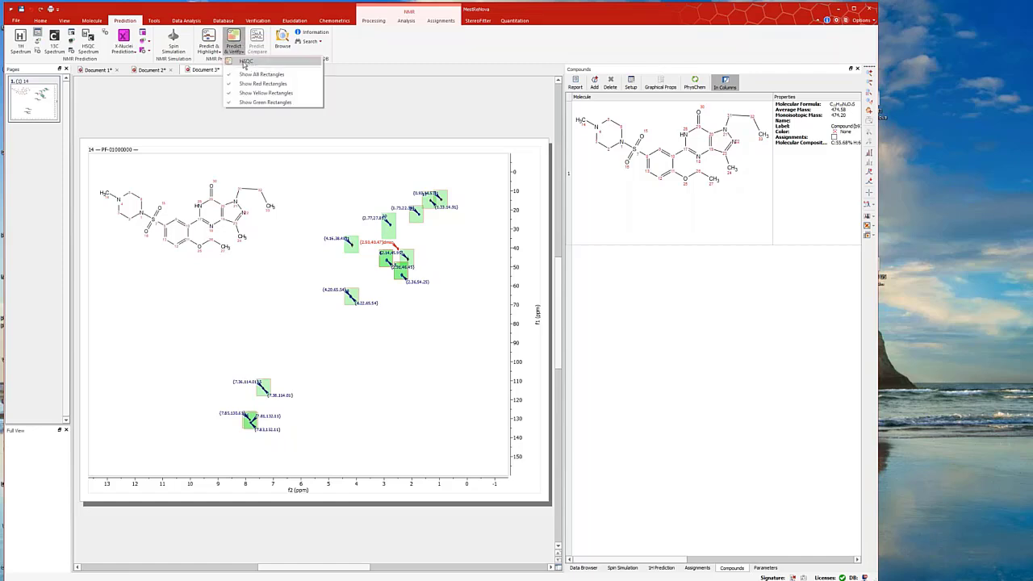
left_click(244, 63)
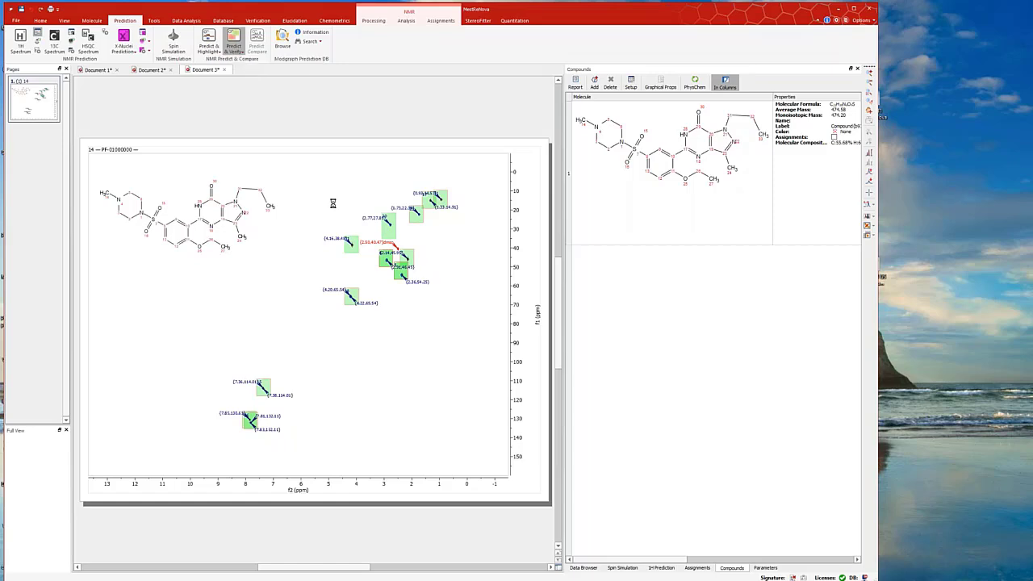
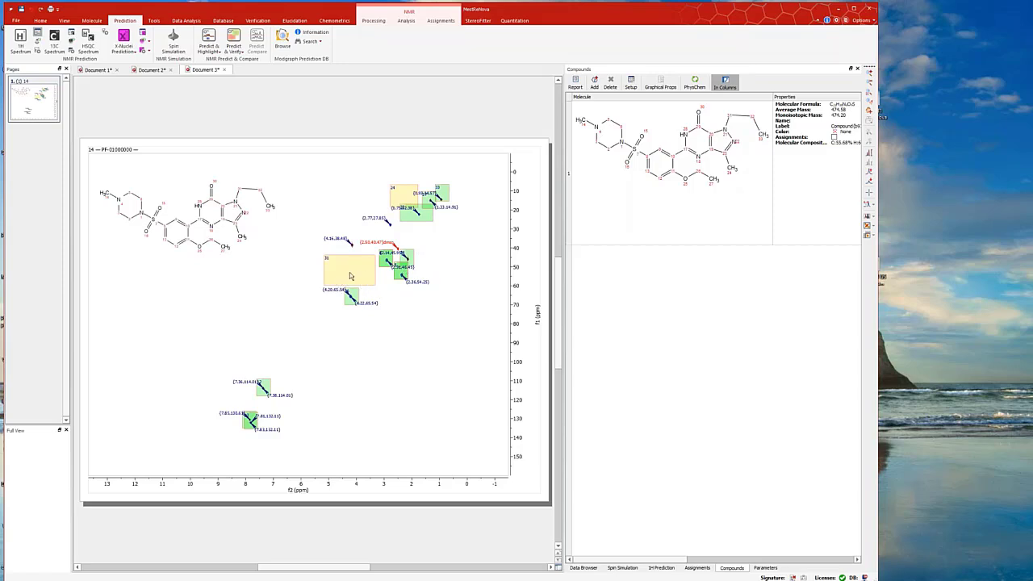
mouse_move(239, 194)
mouse_move(257, 213)
left_click(208, 161)
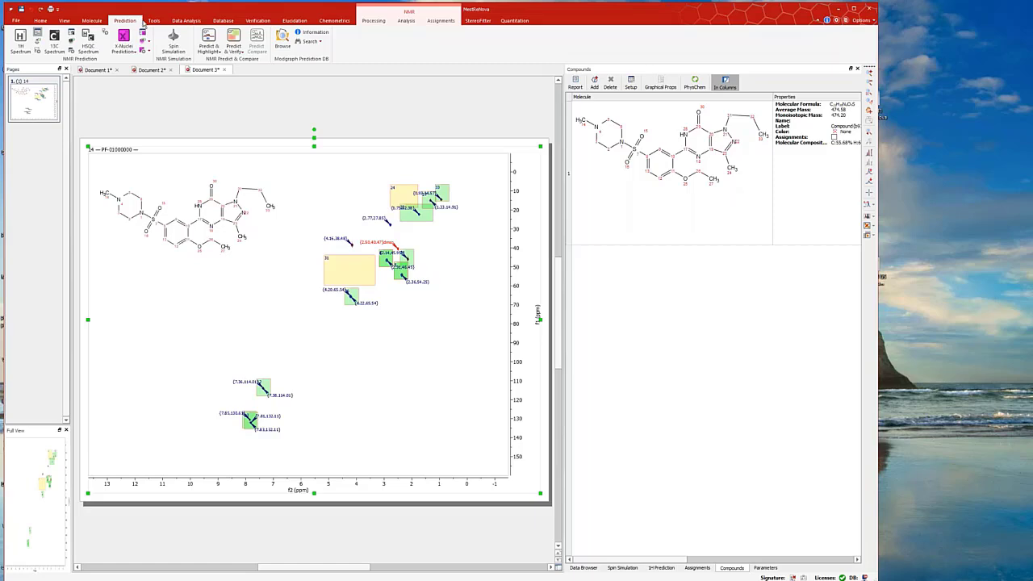
left_click(93, 22)
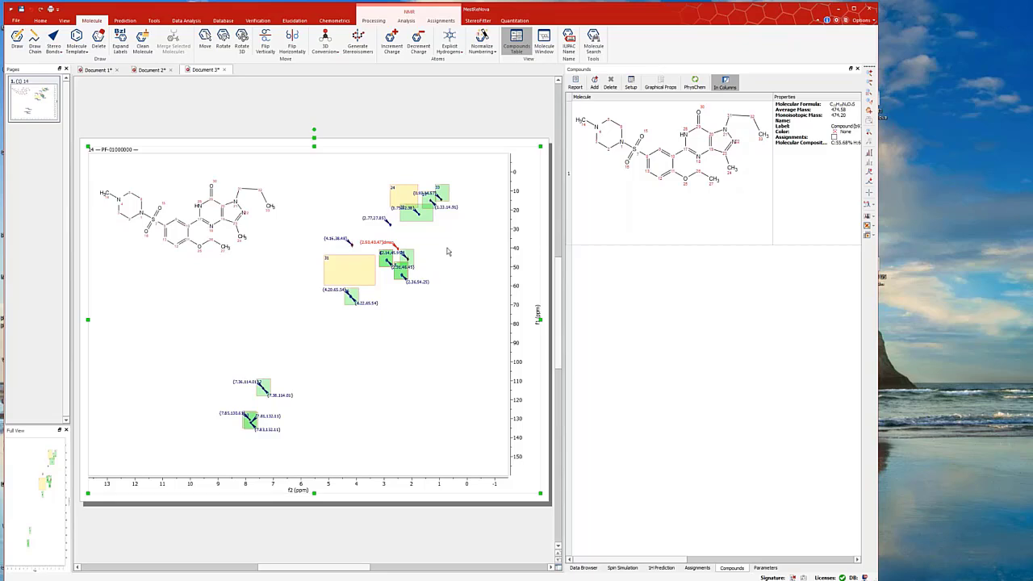
Create a new document and load the fid of the 13C dataset from the Brucine data folder.
mouse_move(292, 207)
left_click(15, 21)
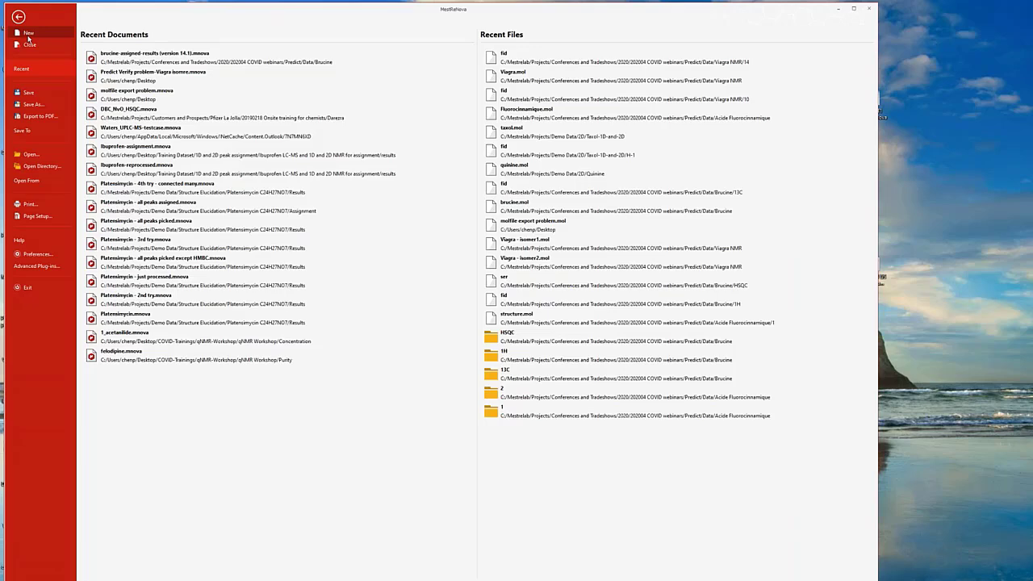
left_click(29, 34)
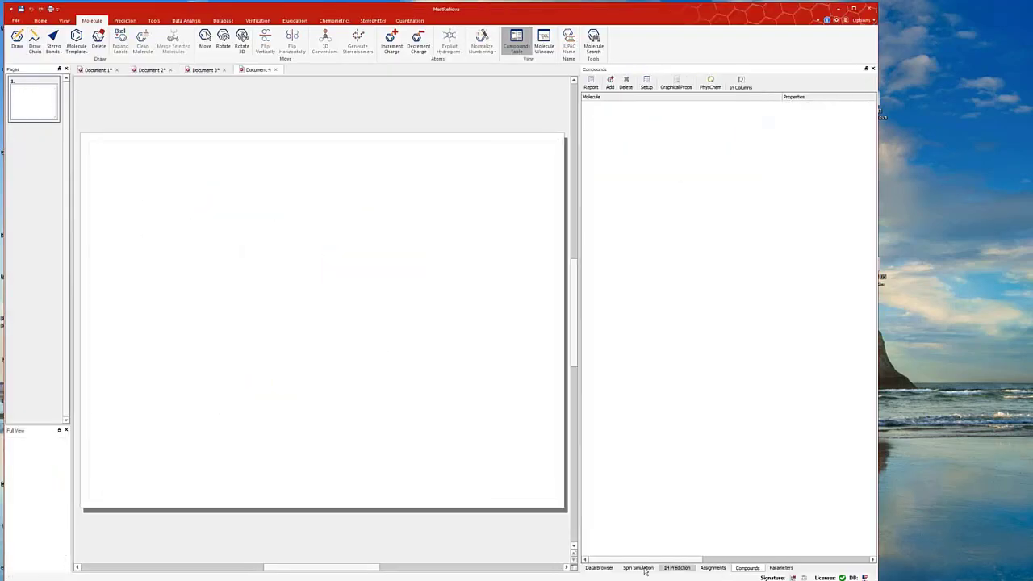
left_click(585, 567)
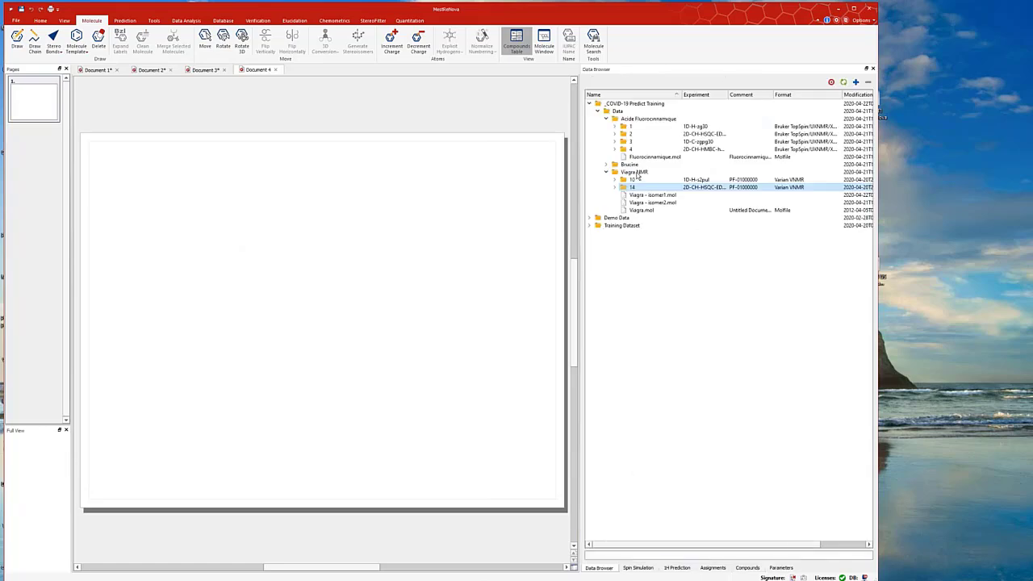
left_click(606, 166)
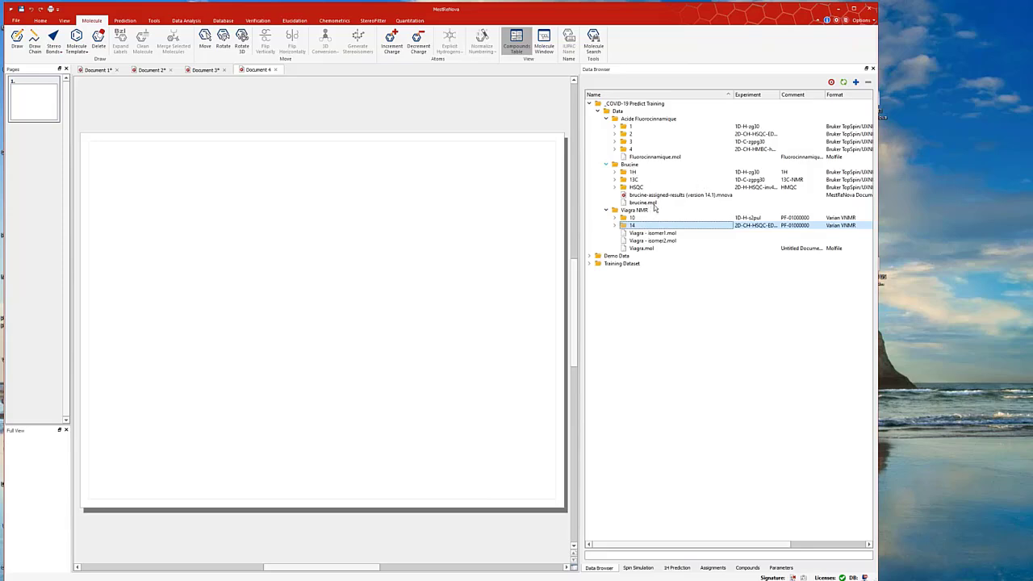
left_click(616, 181)
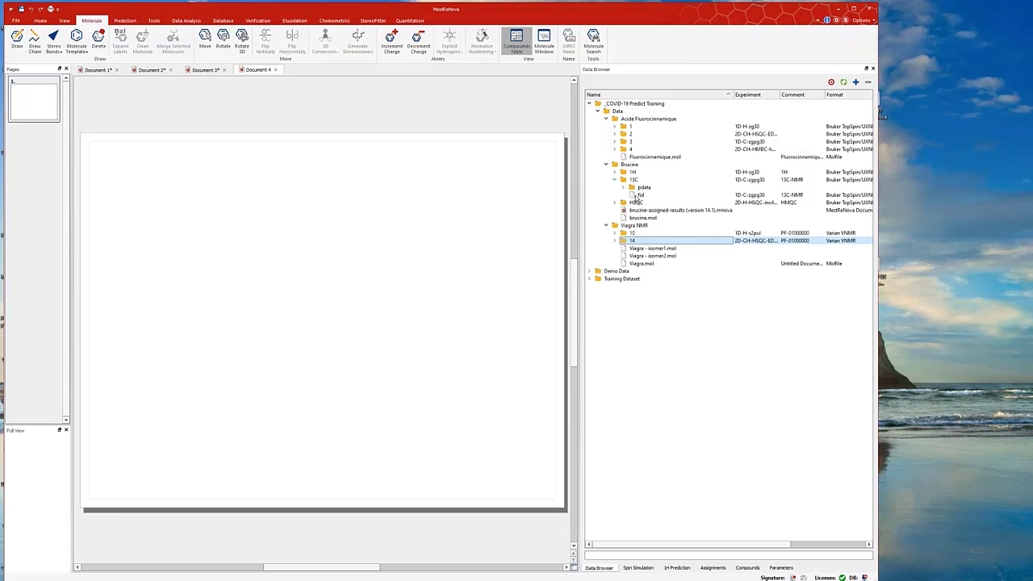
double_click(638, 195)
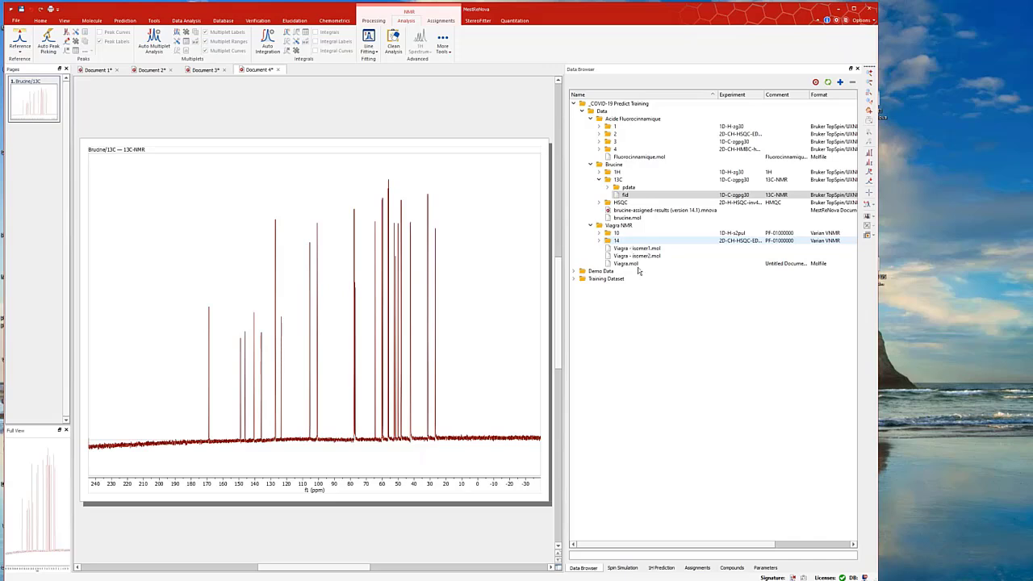
double_click(627, 264)
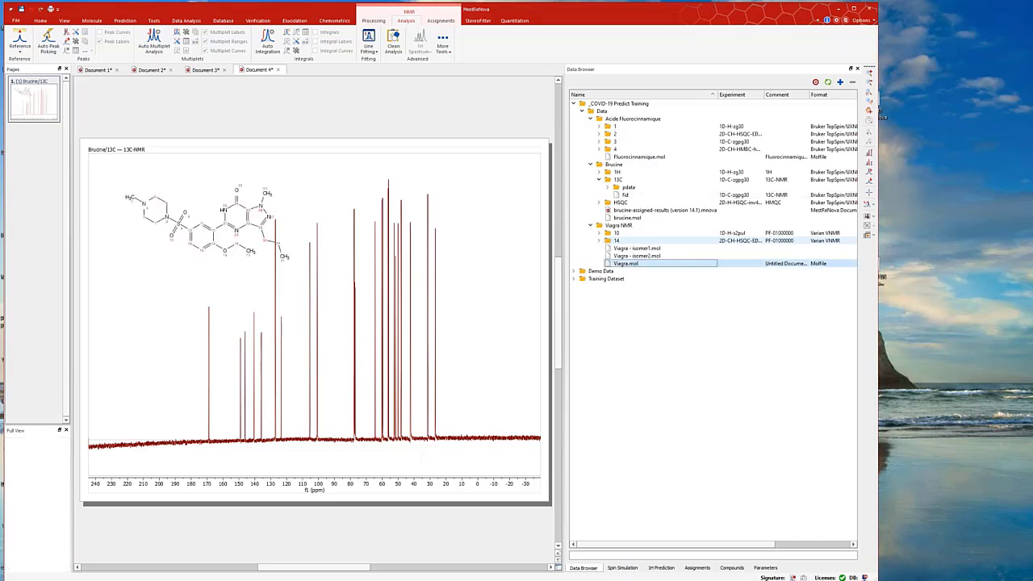
left_click(259, 240)
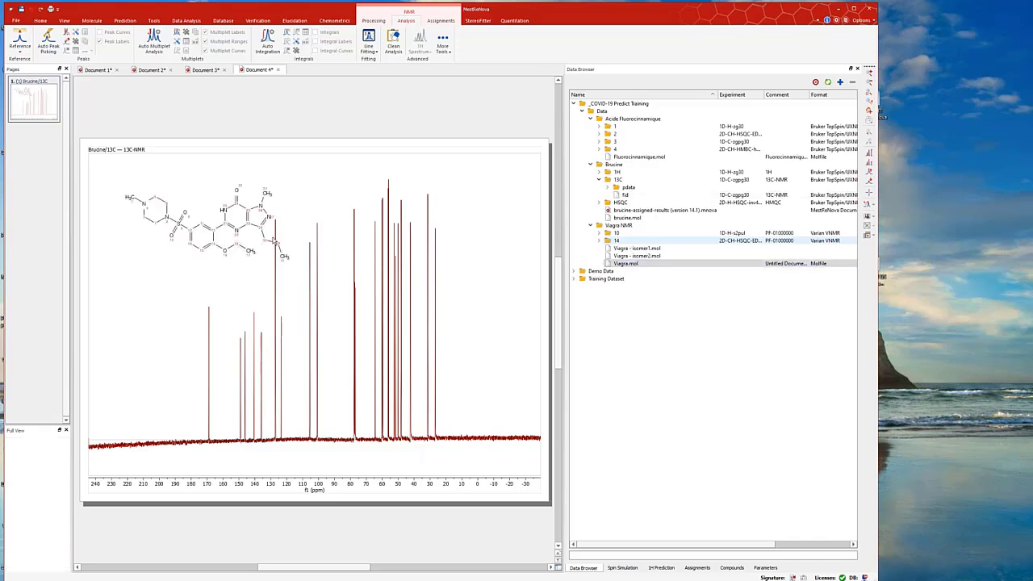
key("Delete")
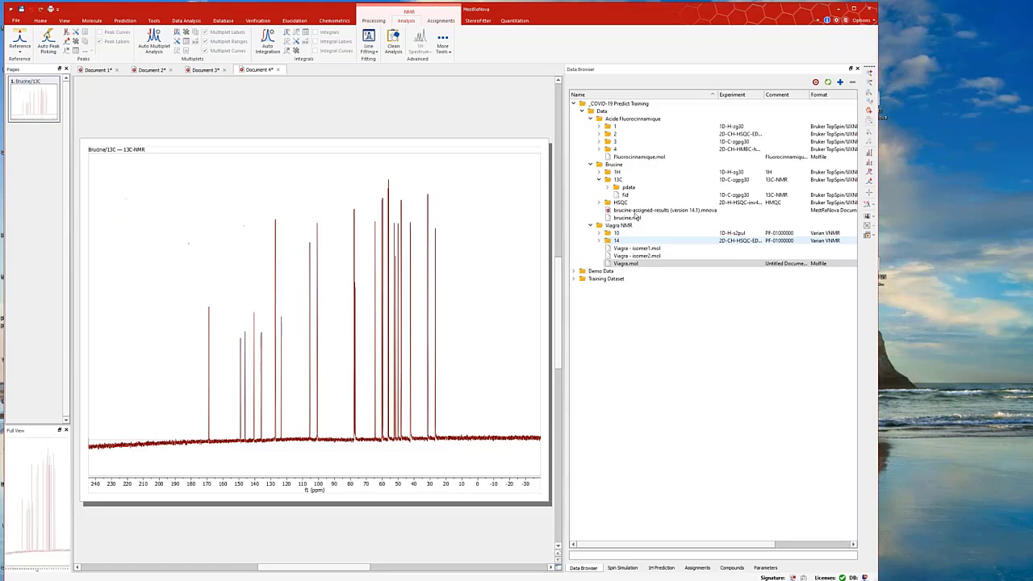
Add brucine.mol to the Brucine 13C spectrum and apply automatic baseline correction.
left_click_drag(624, 220, 403, 232)
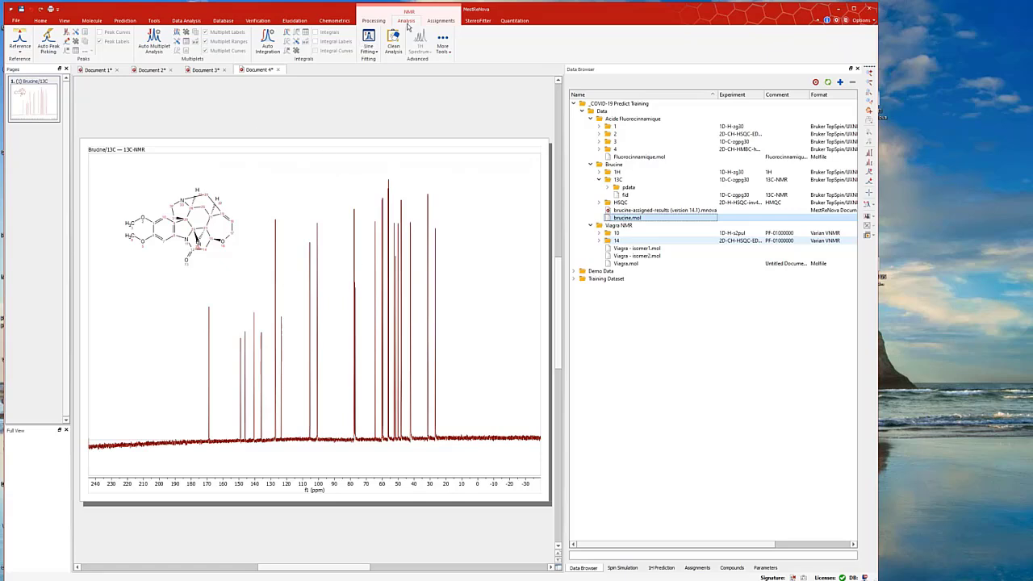
left_click(374, 21)
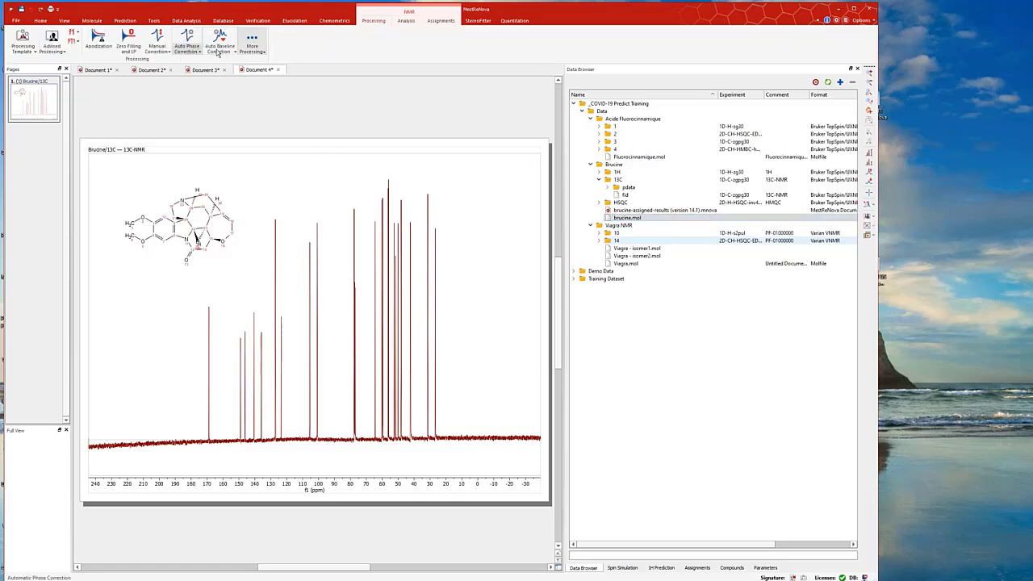
left_click(219, 37)
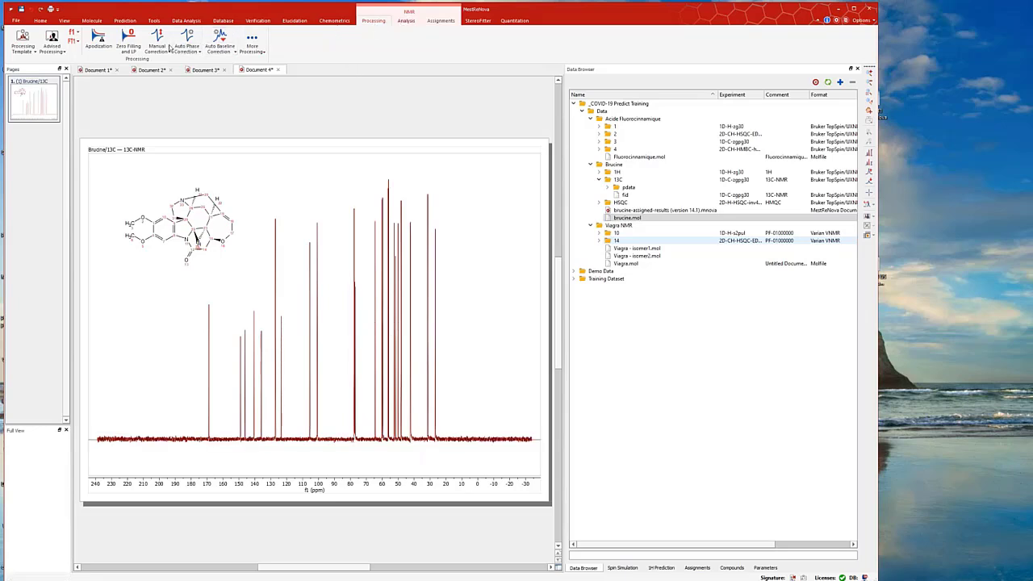
Run Predict & Compare on the brucine structure and its 13C spectrum.
left_click(124, 22)
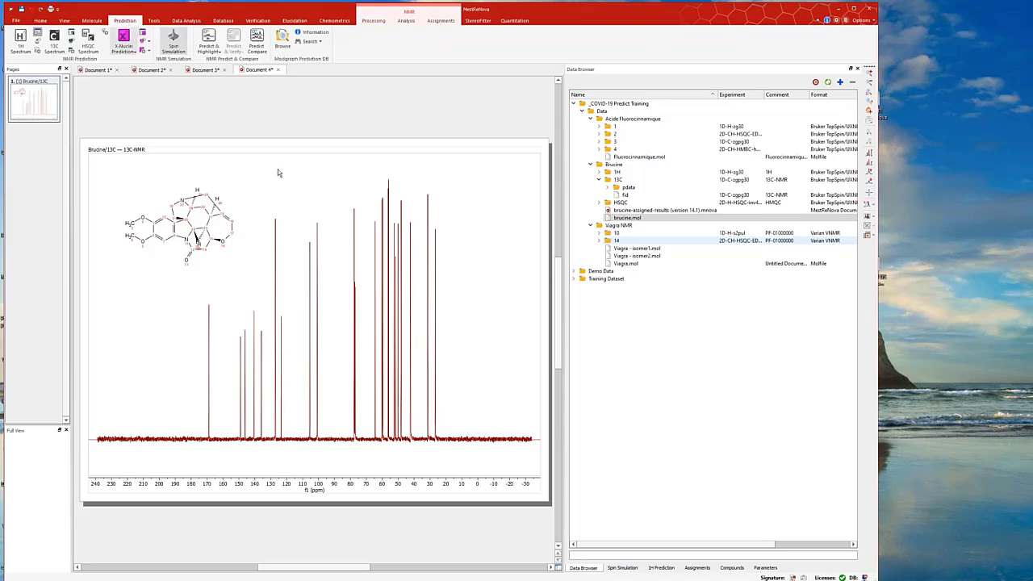
left_click(257, 40)
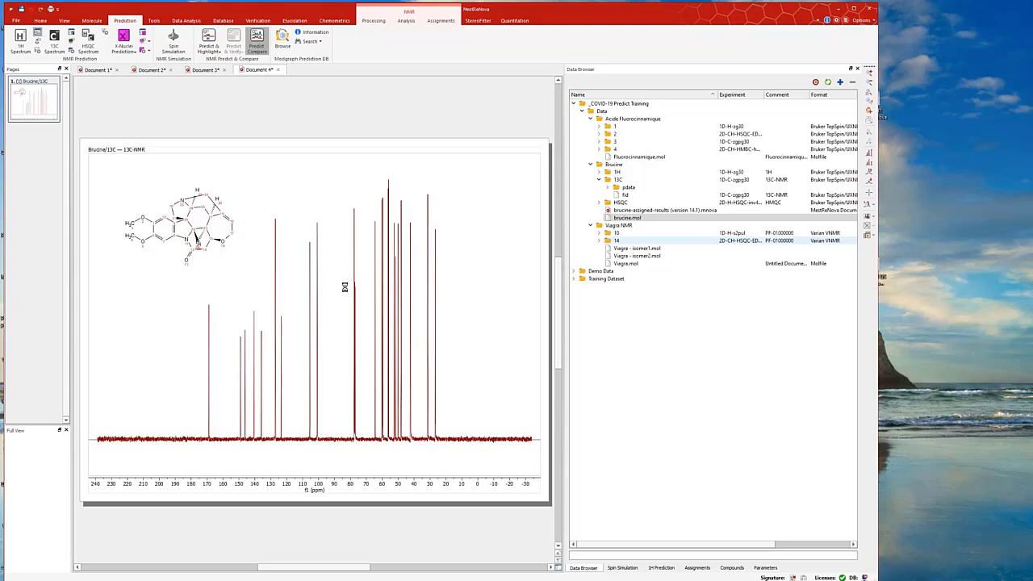
Compare the stacked predicted and experimental brucine 13C peaks across the aromatic region and in the 44 to 68 ppm range.
left_click(157, 356)
key("z")
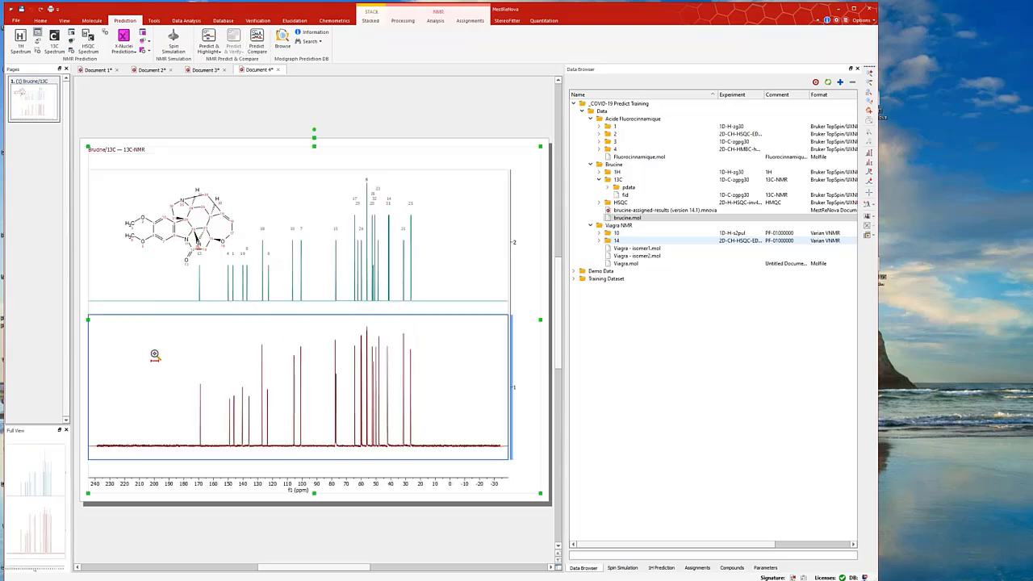
left_click_drag(171, 348, 312, 335)
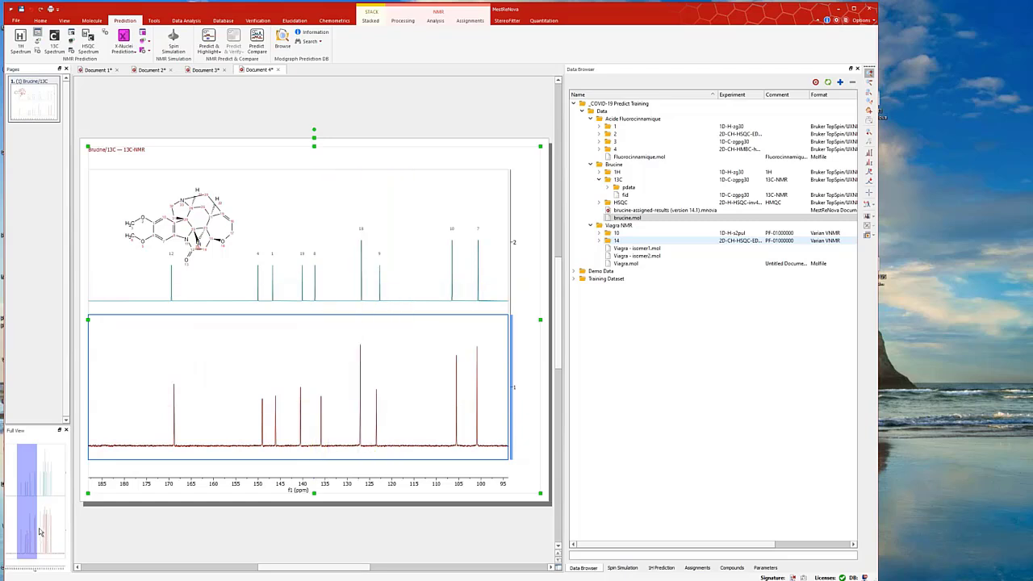
left_click_drag(40, 532, 53, 532)
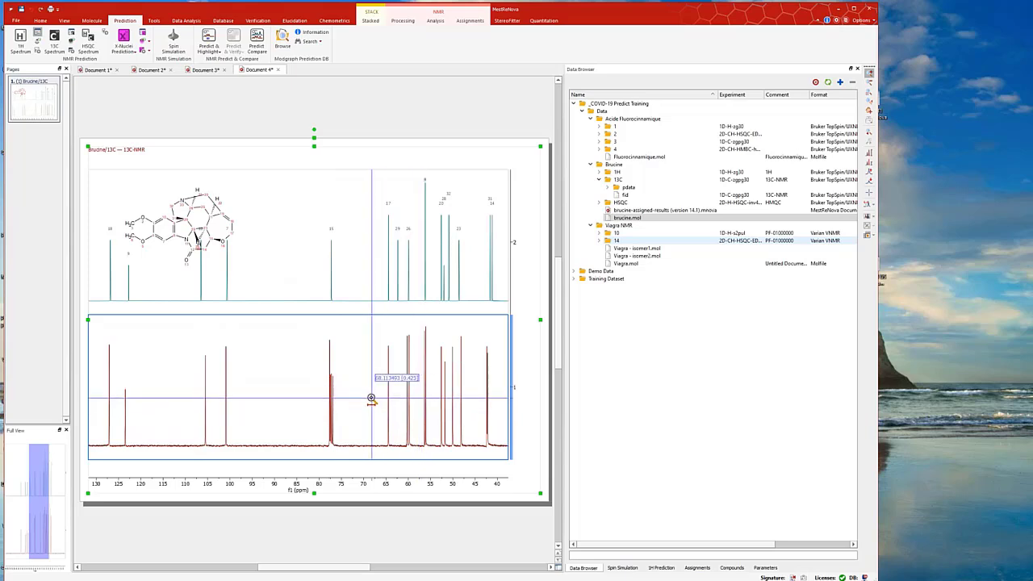
left_click_drag(371, 399, 477, 397)
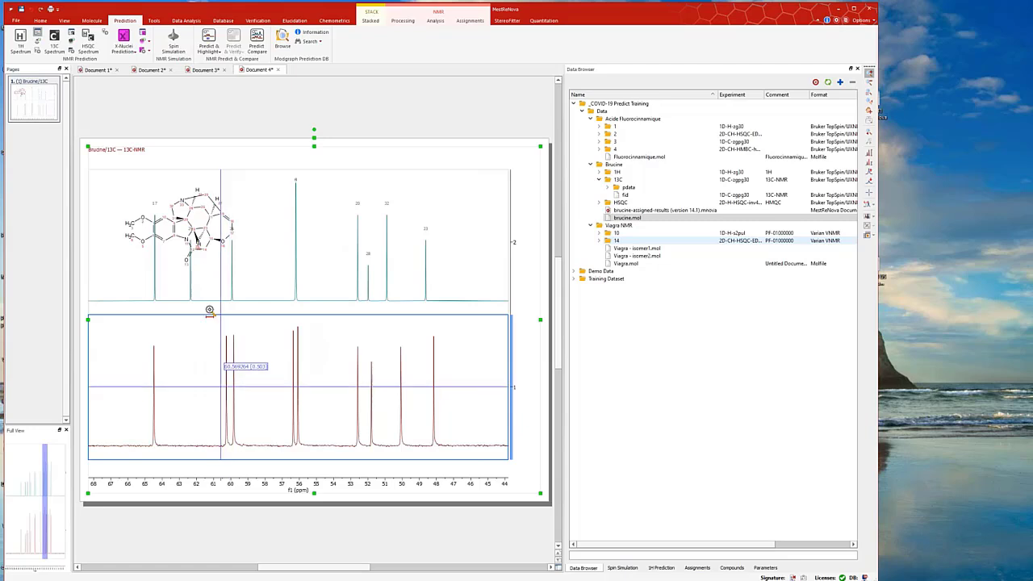
Move the brucine structure up so it covers less of the predicted peaks, and make the predicted 13C spectrum the active one.
left_click(232, 256)
left_click_drag(205, 179, 202, 128)
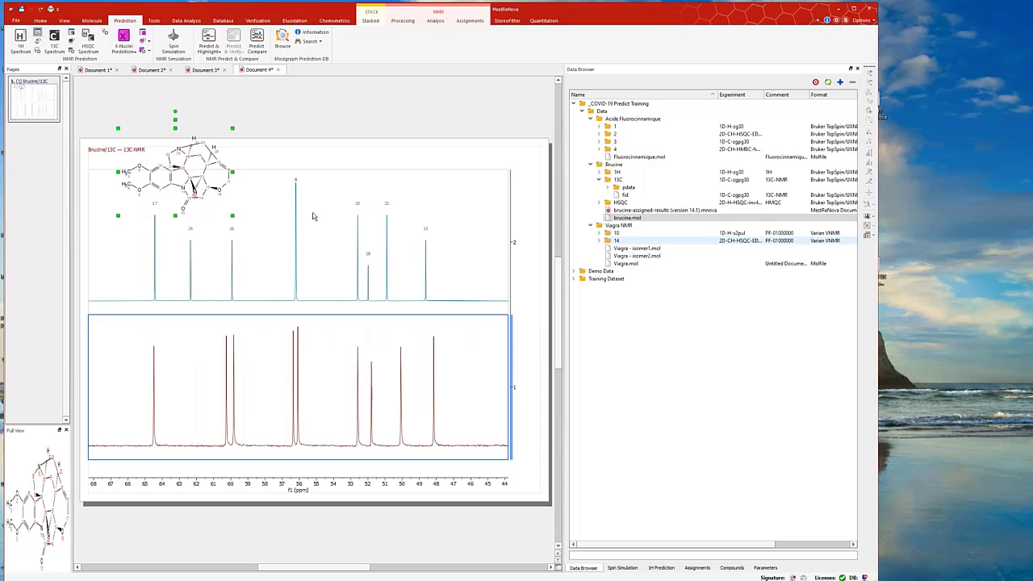
scroll(316, 217, "down", 2)
scroll(325, 211, "up", 3)
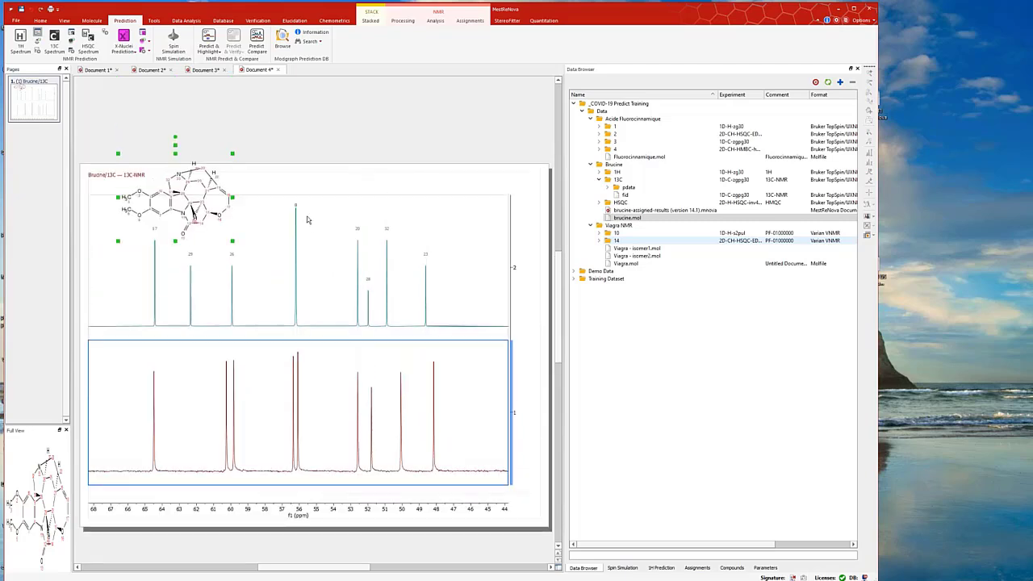
left_click(307, 220)
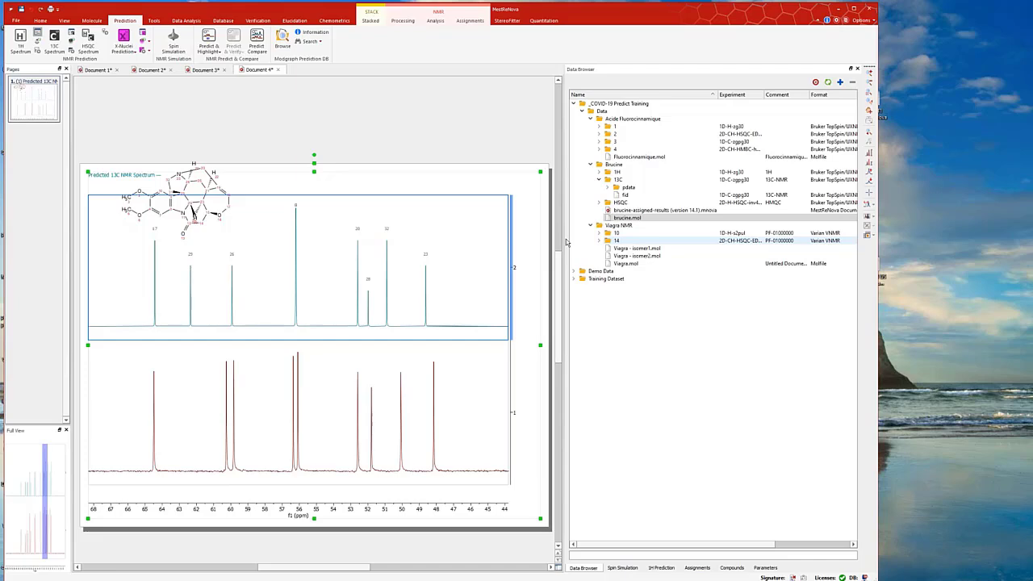
Open brucine-assigned-results (version 14.1).mnova and review its assigned 13C, HSQC, COSY and HMBC pages.
left_click(646, 210)
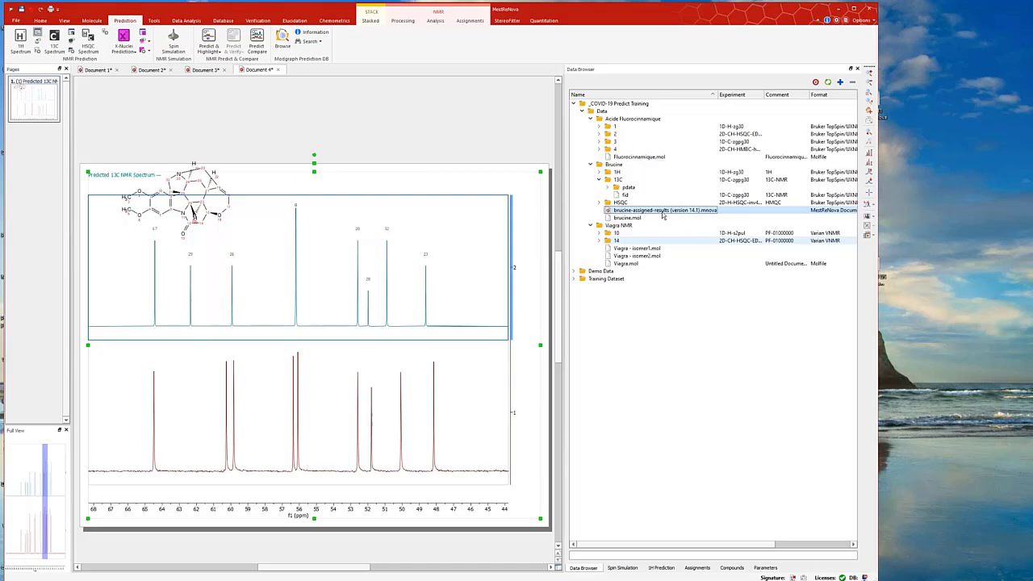
double_click(663, 212)
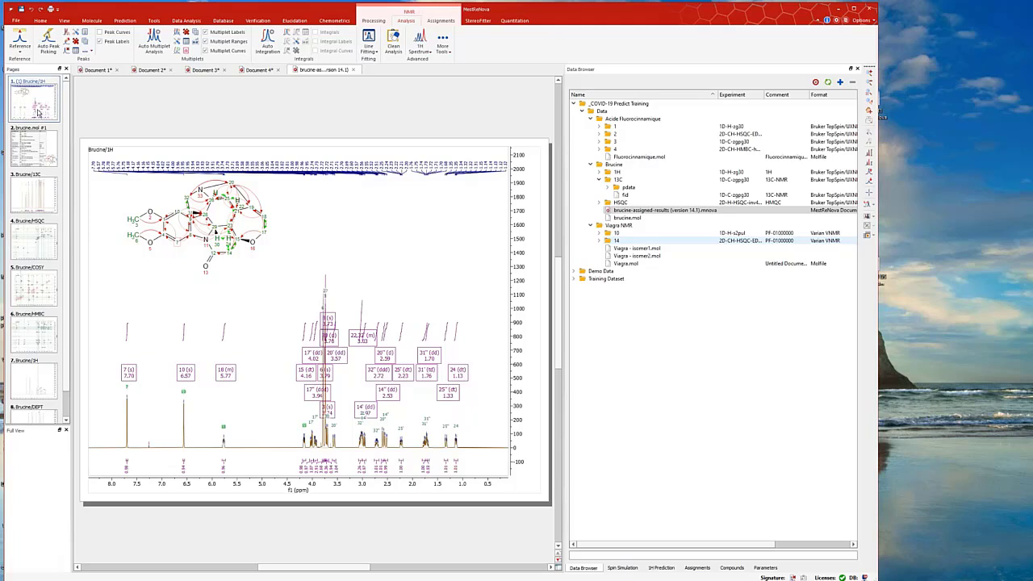
left_click(32, 203)
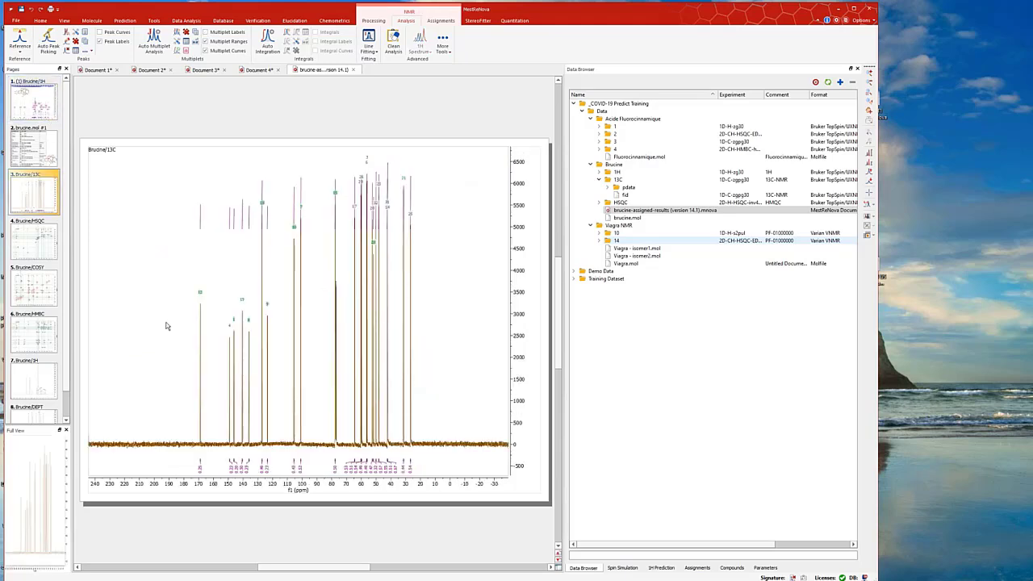
left_click(48, 251)
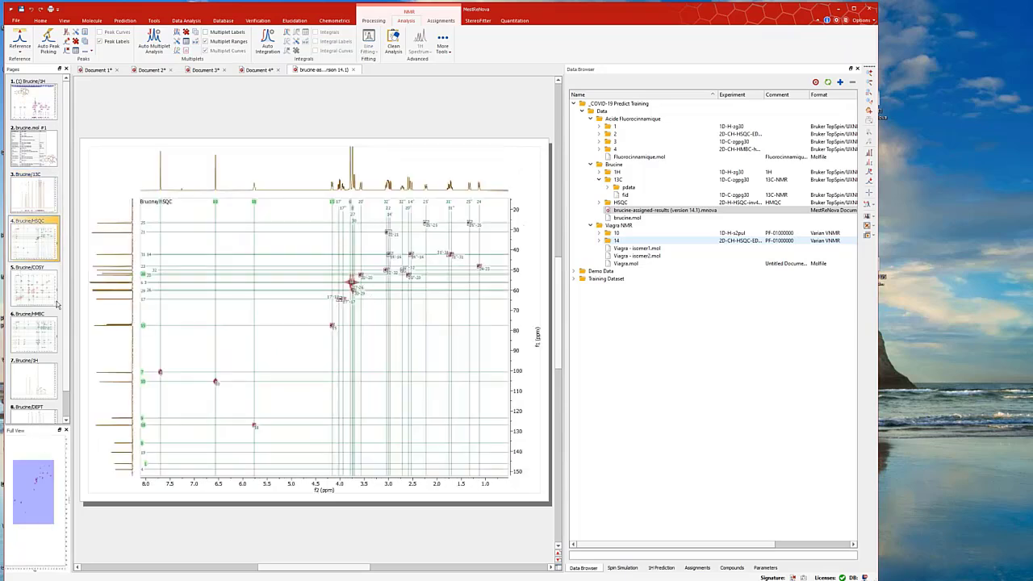
left_click(44, 288)
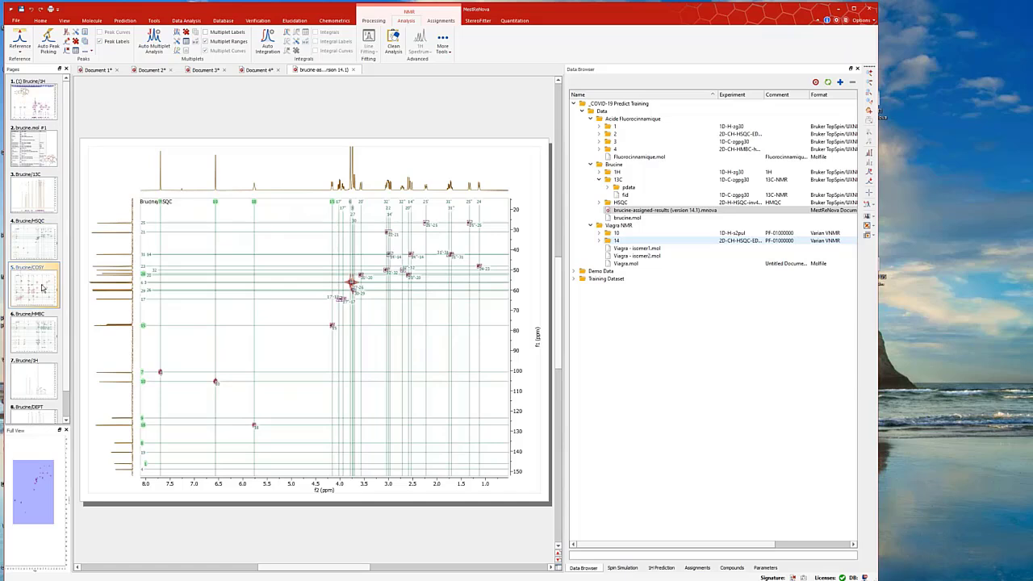
left_click(42, 336)
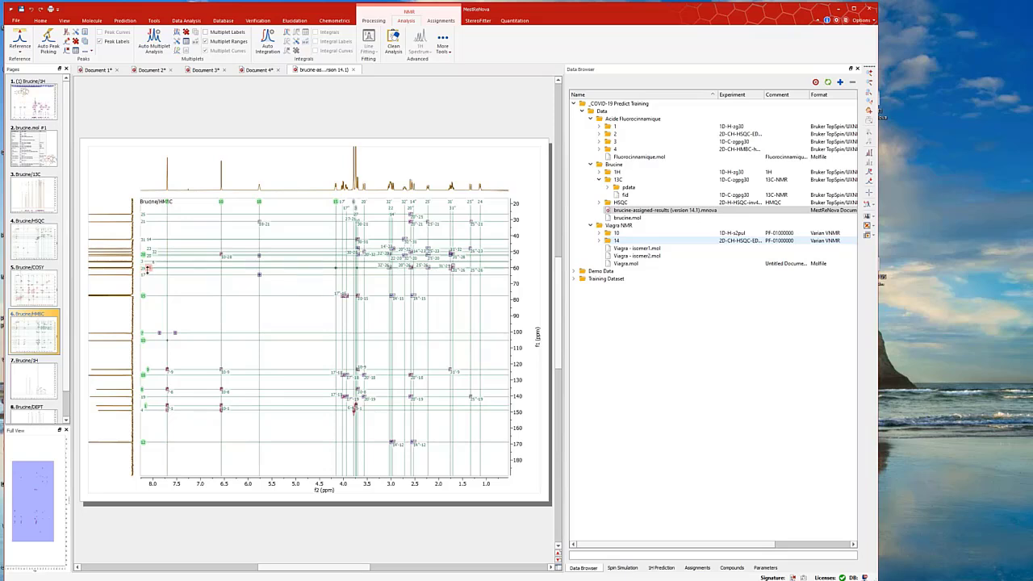
left_click(320, 284)
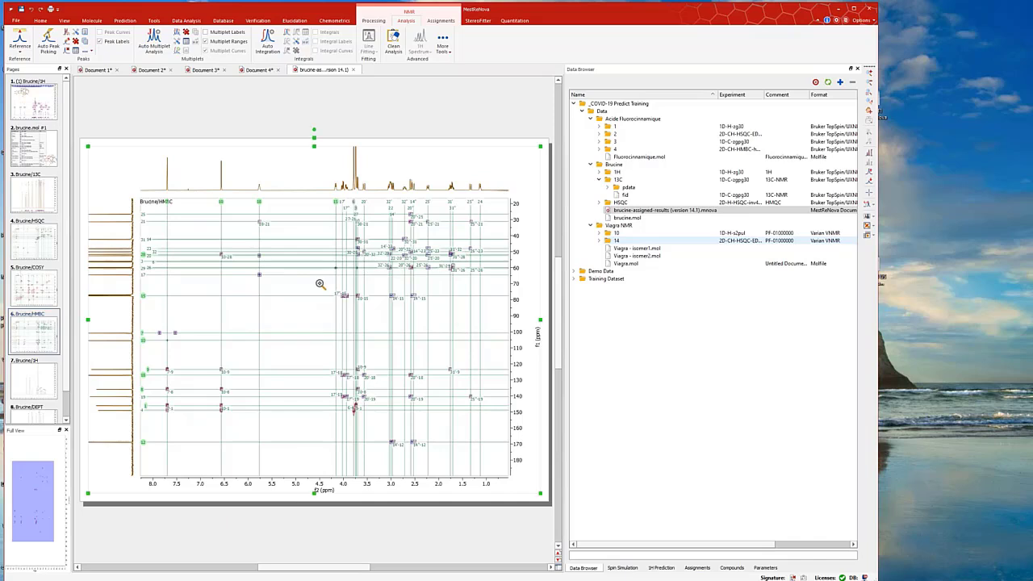
left_click_drag(320, 284, 434, 239)
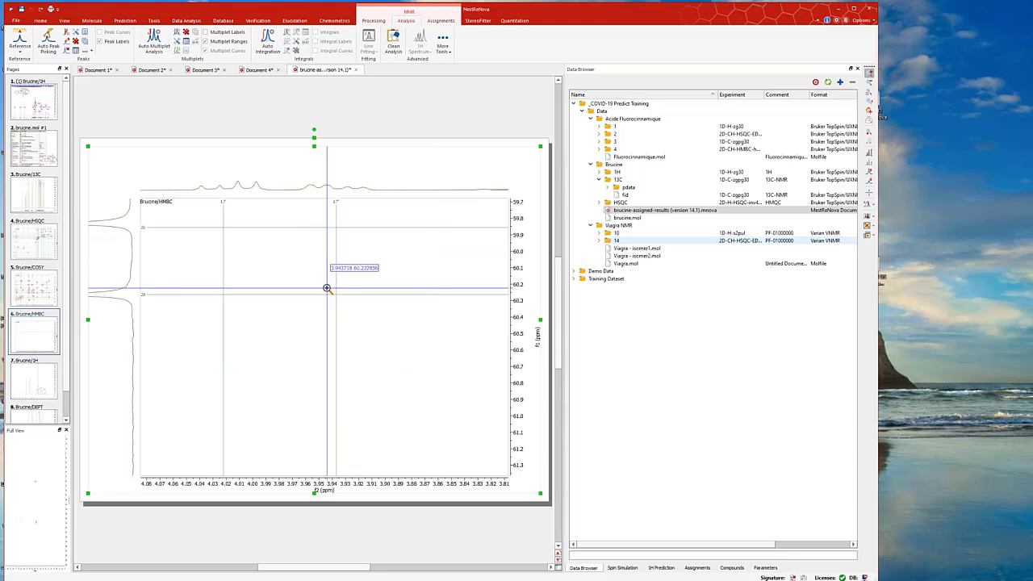
key("f")
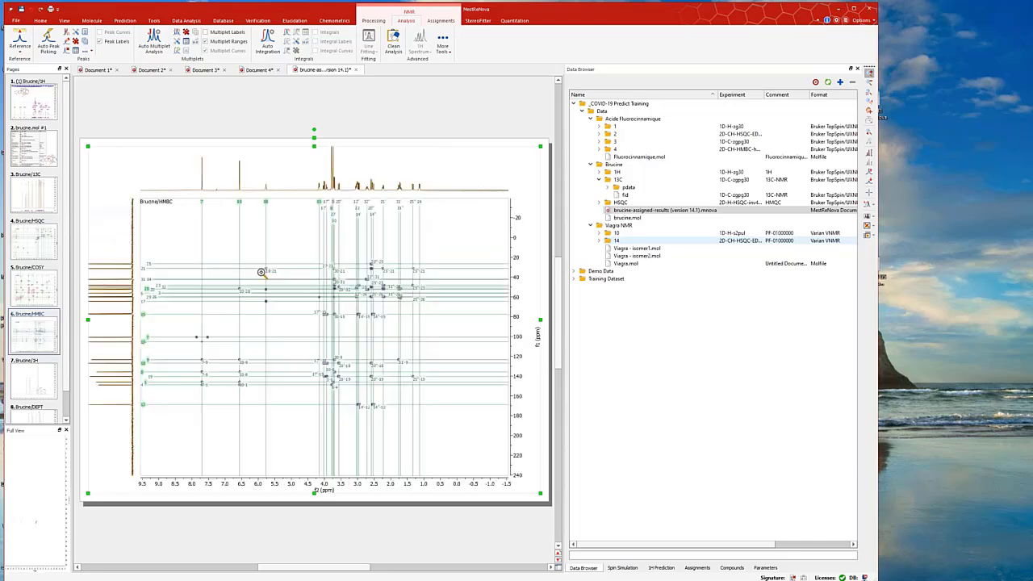
Start a 13C prediction database update from the assigned brucine structure on the first 1H page and review the atom shifts.
left_click(41, 103)
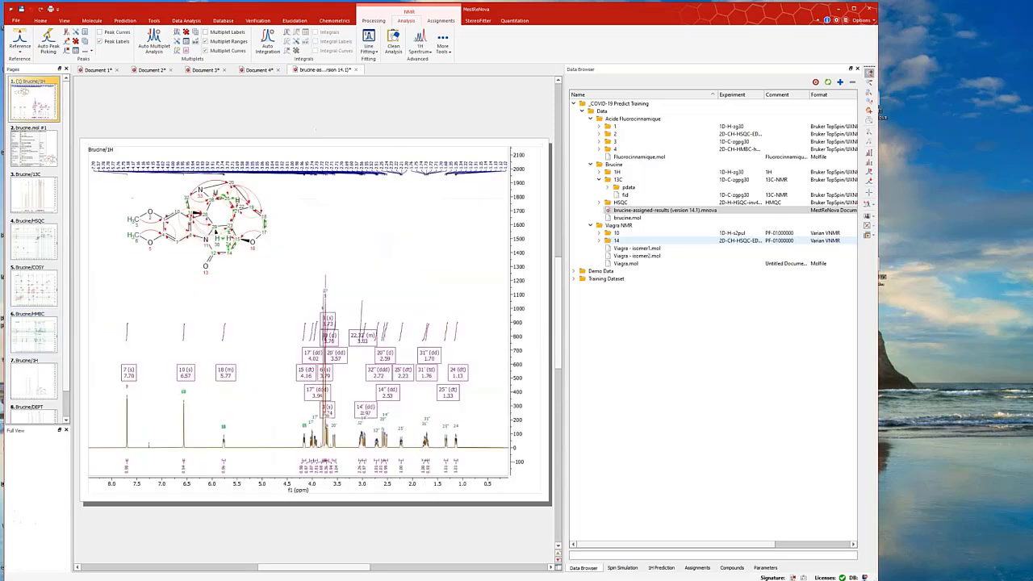
left_click(249, 230)
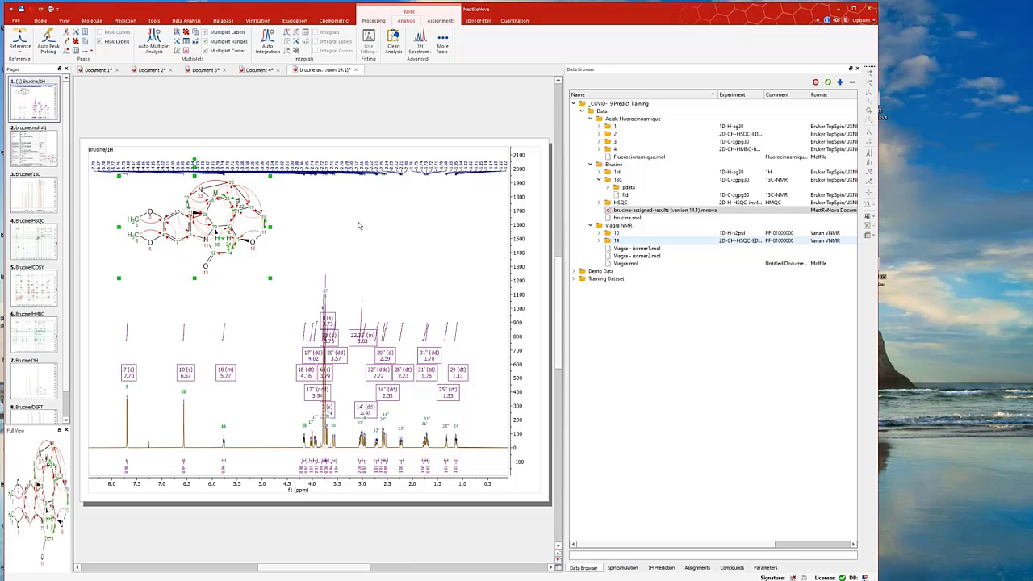
left_click(126, 22)
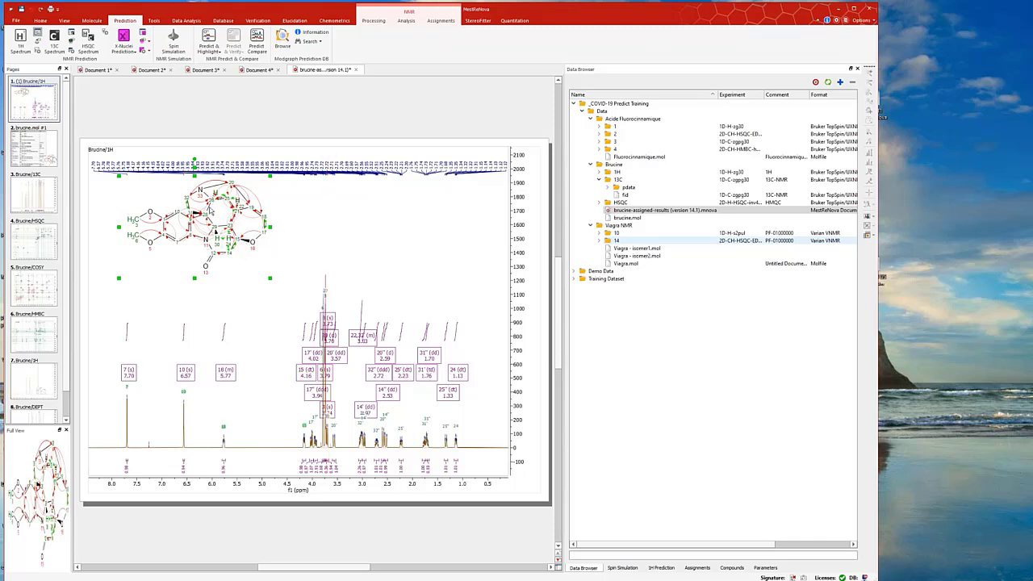
right_click(261, 190)
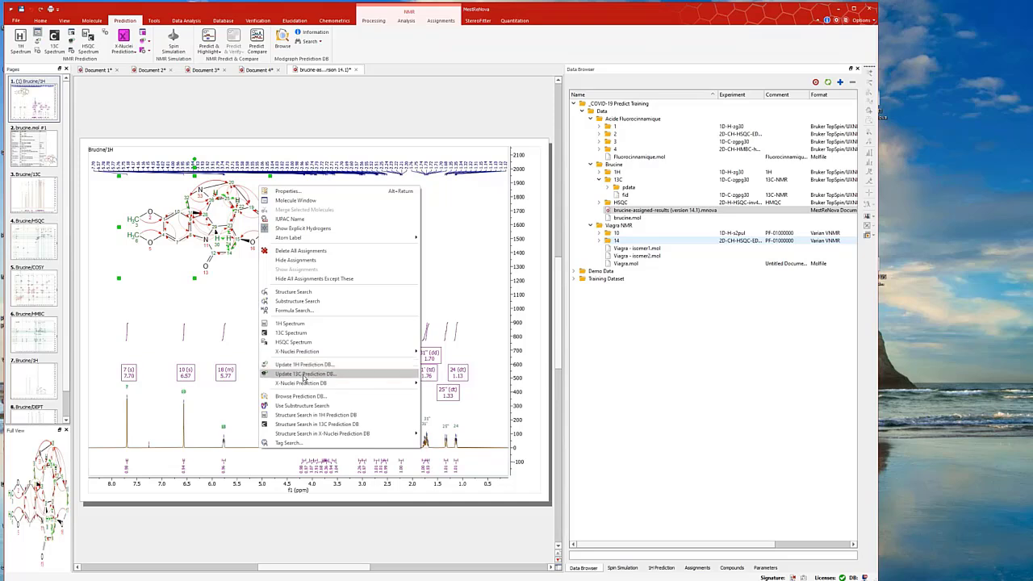
mouse_move(313, 385)
left_click(306, 374)
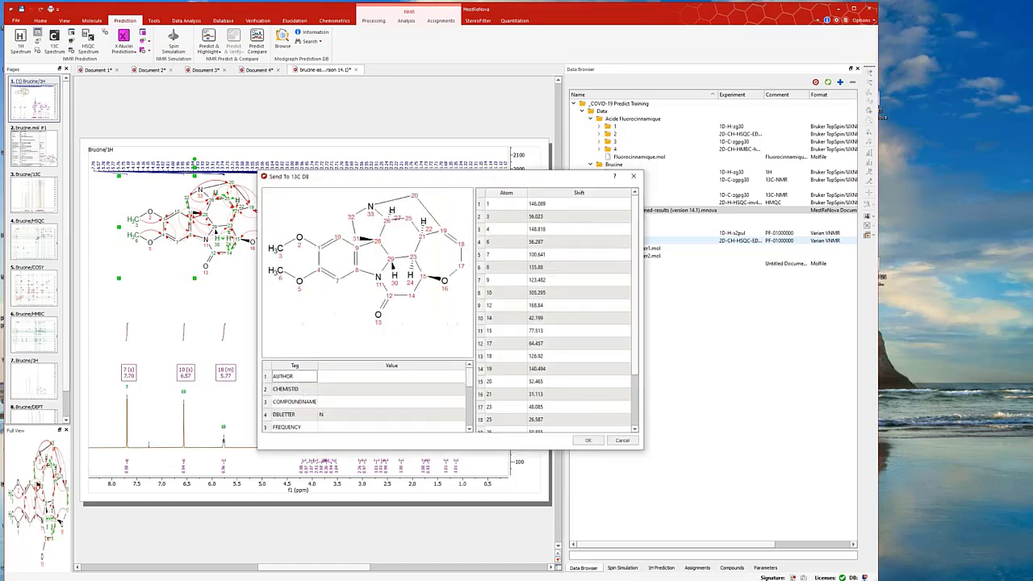
left_click_drag(367, 175, 347, 149)
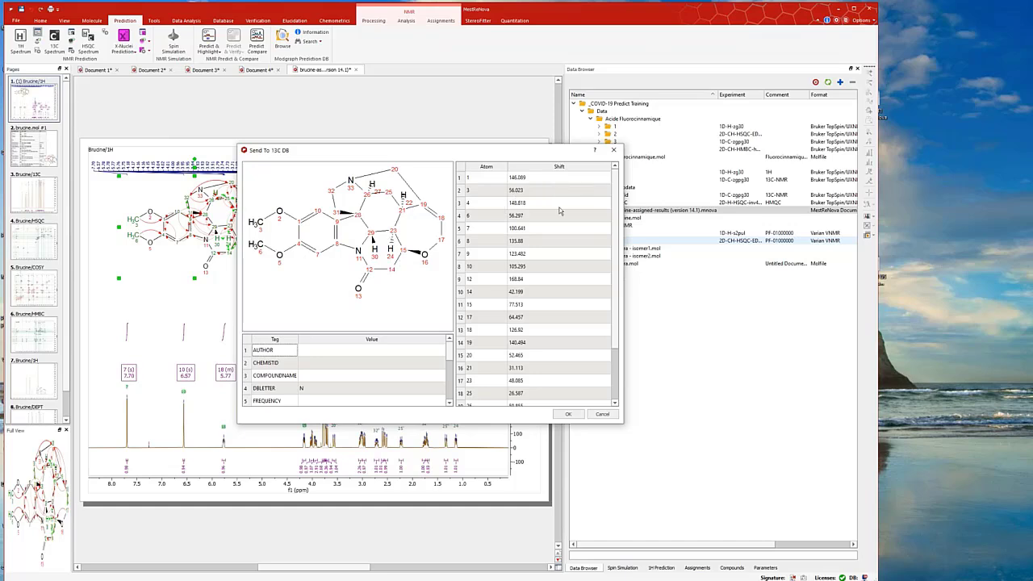
scroll(574, 305, "down", 2)
scroll(572, 300, "up", 2)
scroll(531, 303, "down", 2)
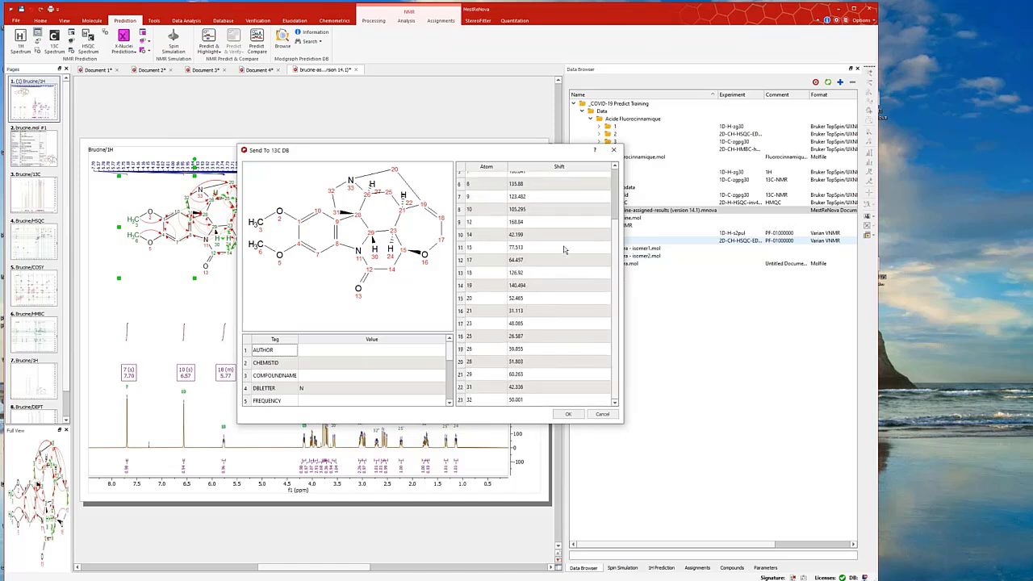
Enter the author's name, check the remaining tags and send the brucine assignments to the 13C database.
double_click(346, 350)
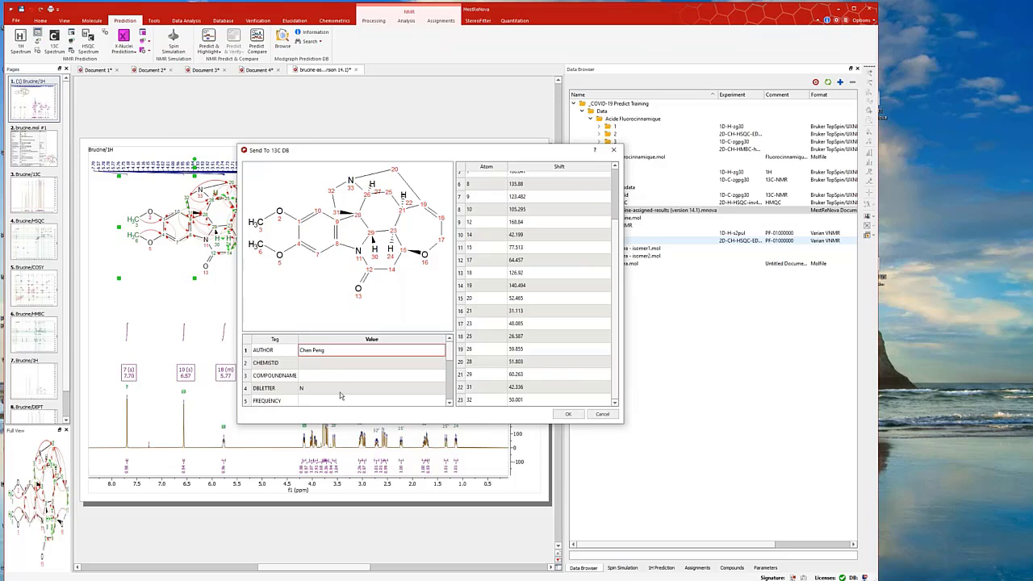
scroll(324, 385, "down", 1)
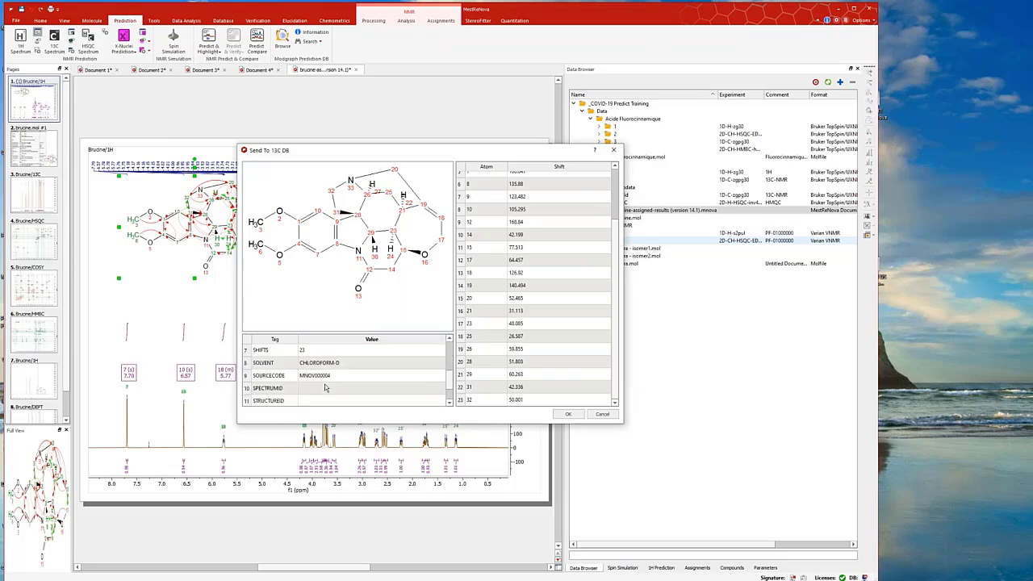
scroll(319, 388, "down", 1)
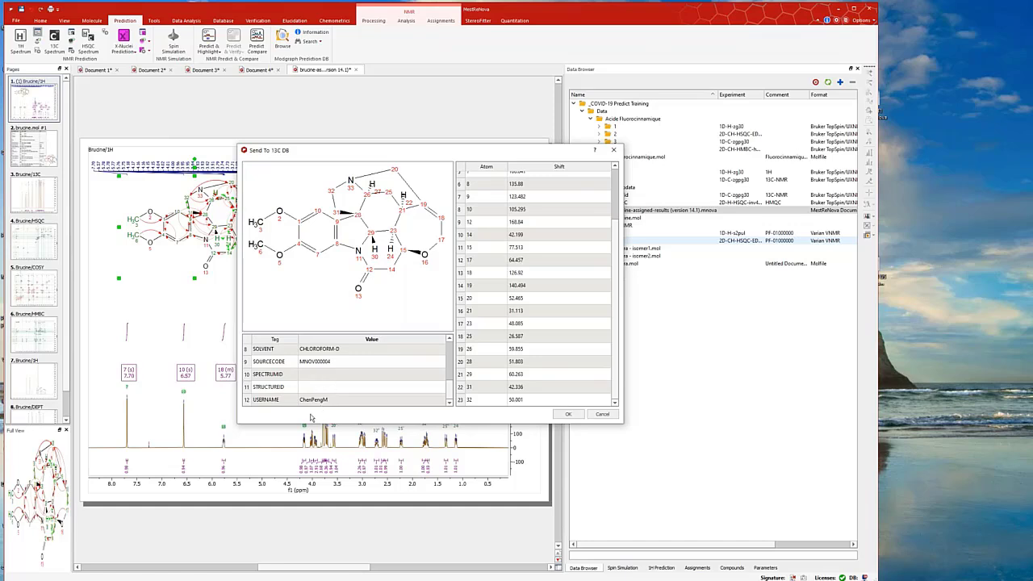
scroll(327, 388, "up", 2)
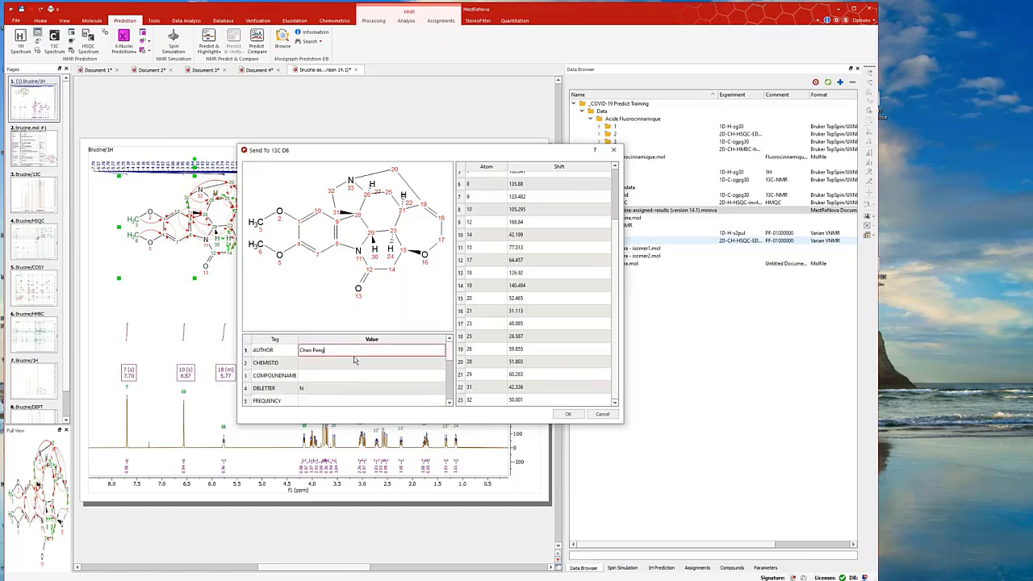
left_click(568, 414)
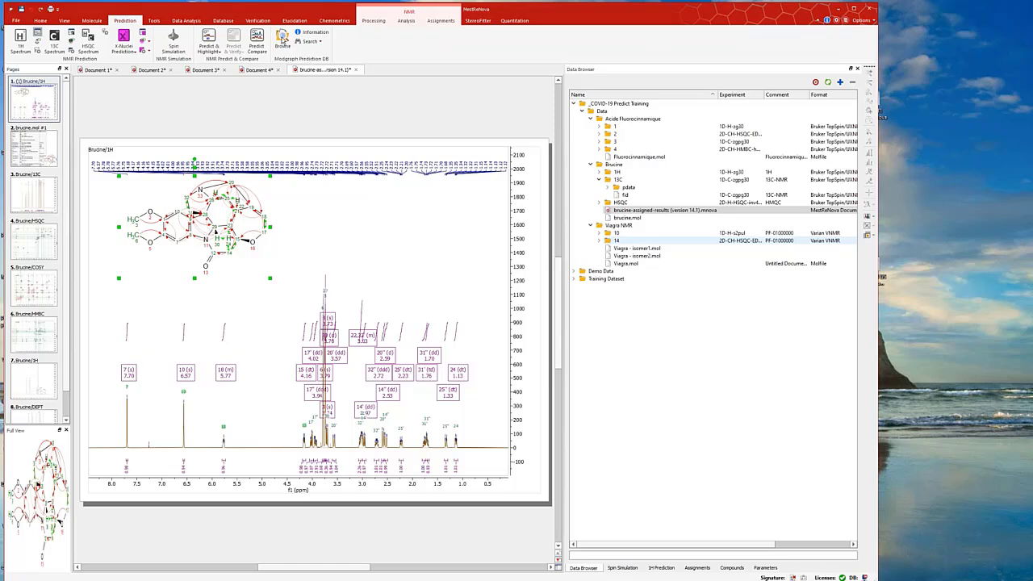
Browse the prediction database for the 13C nucleus.
left_click(283, 39)
left_click_drag(524, 278, 418, 260)
left_click(430, 284)
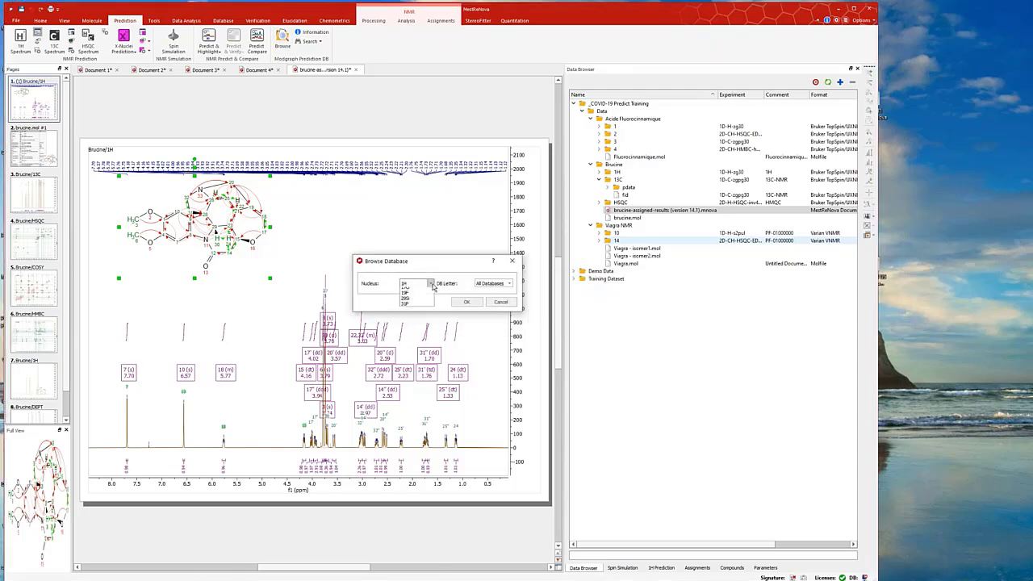
left_click(417, 298)
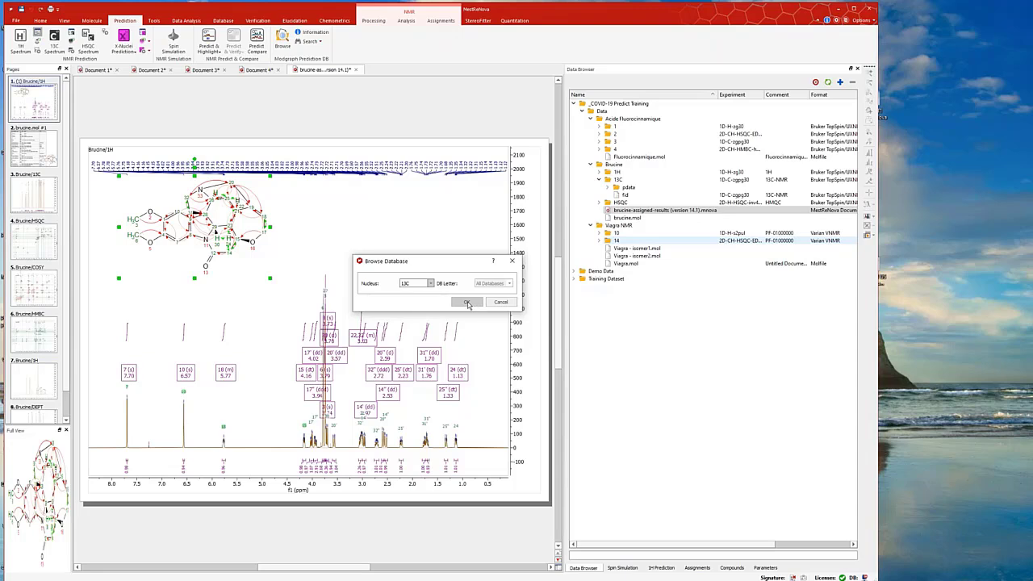
left_click(468, 302)
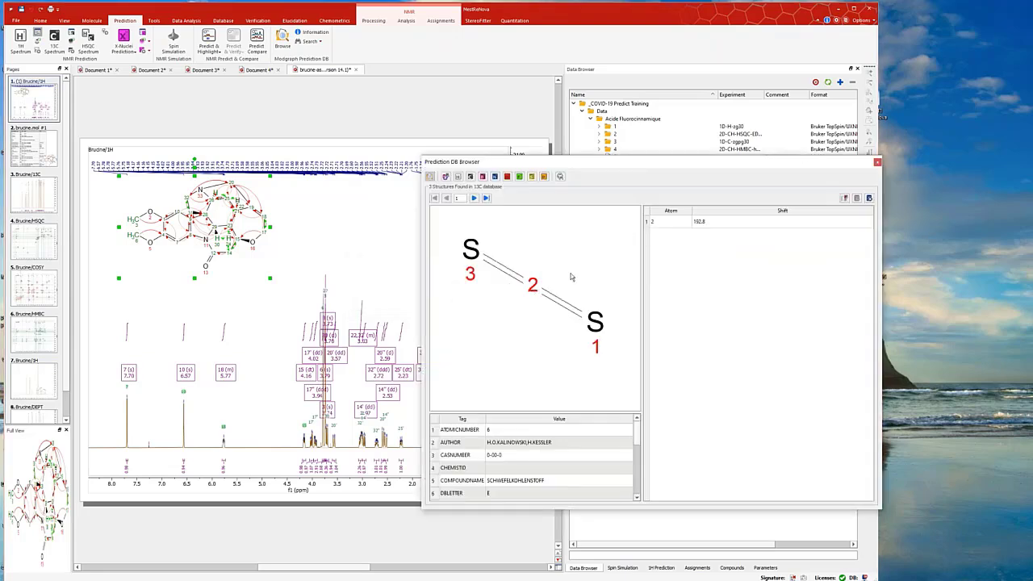
Look through the structures stored in the 13C database, checking the brucine entry's shifts and author tag.
left_click(474, 198)
left_click(475, 197)
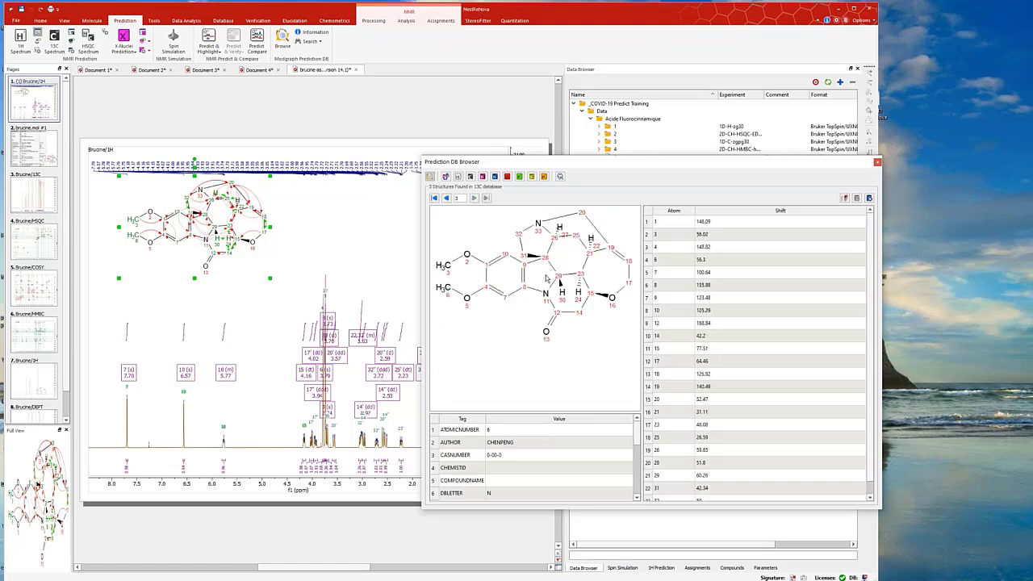
left_click(560, 282)
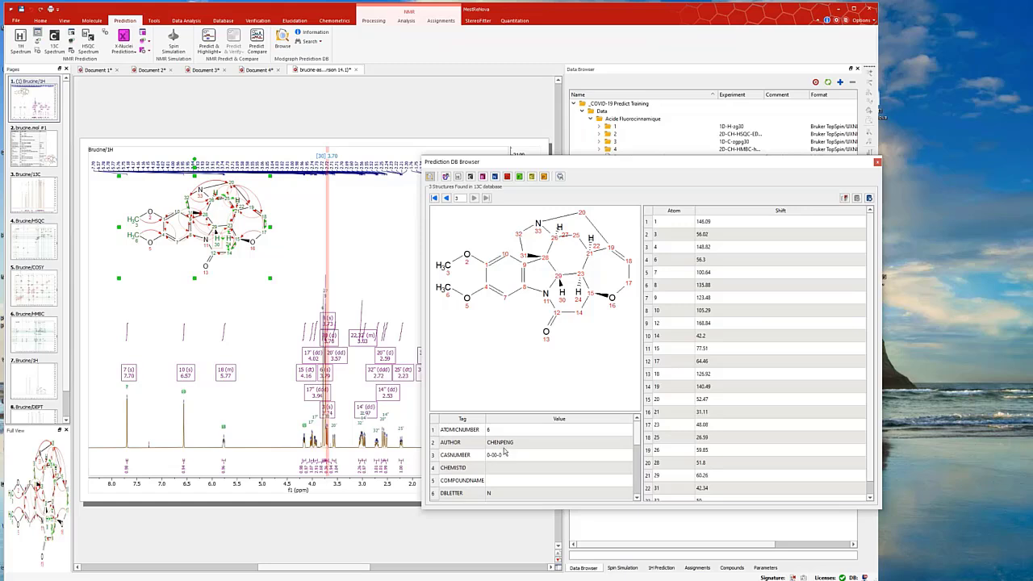
left_click(445, 197)
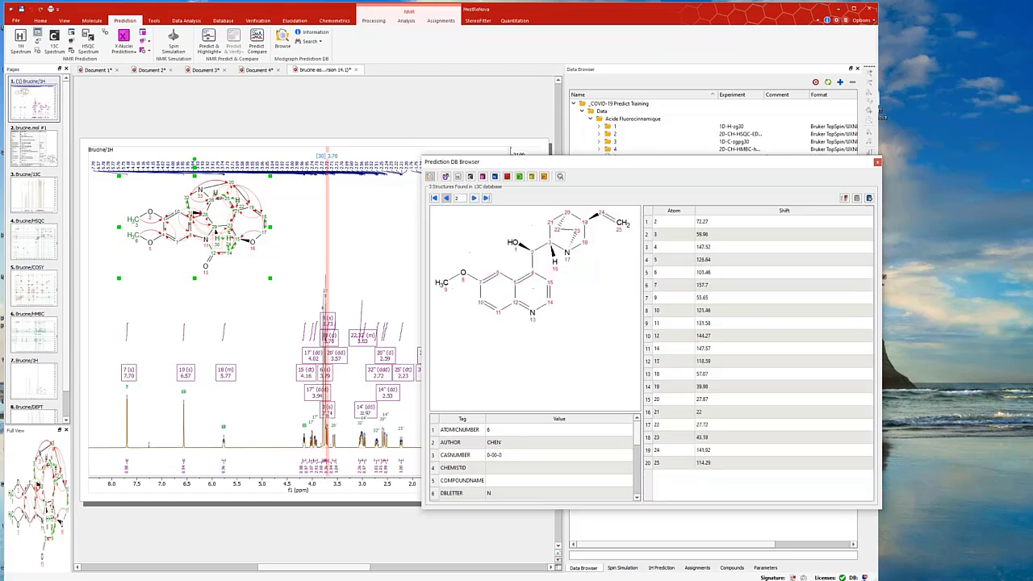
left_click(445, 198)
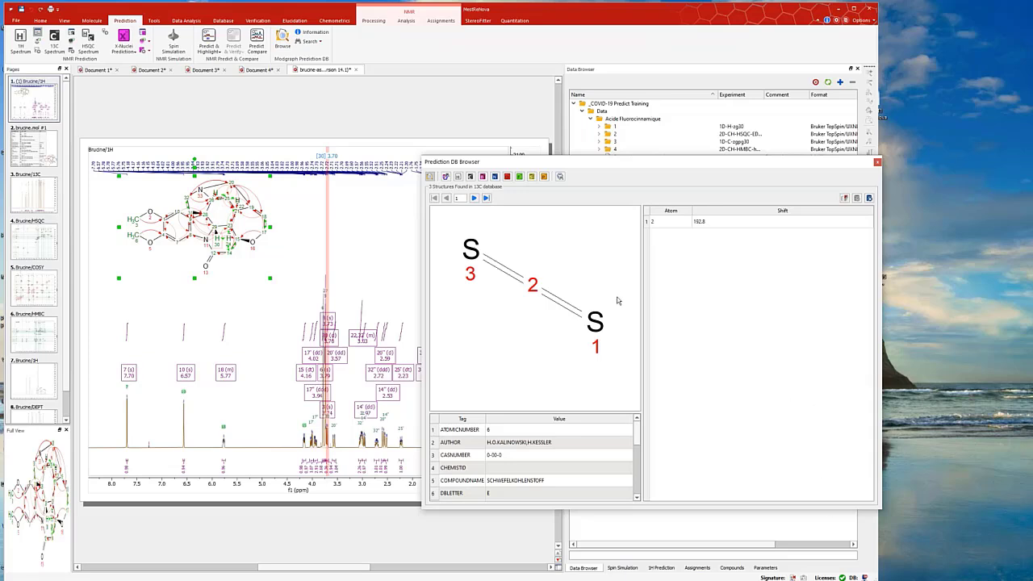
Close the prediction database browser and run Predict & Compare again on the brucine 13C stack in Document 4.
left_click(877, 163)
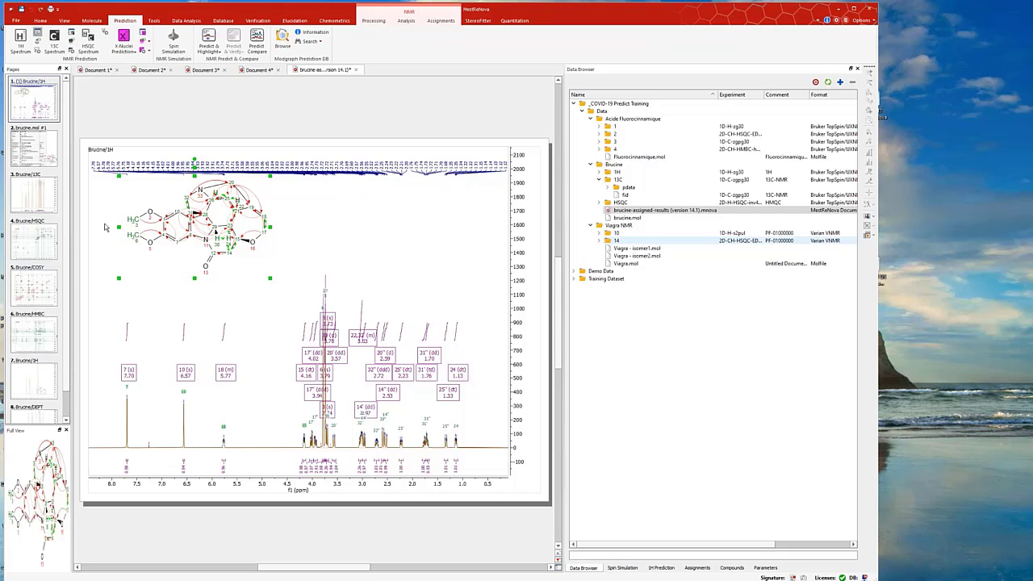
left_click(258, 71)
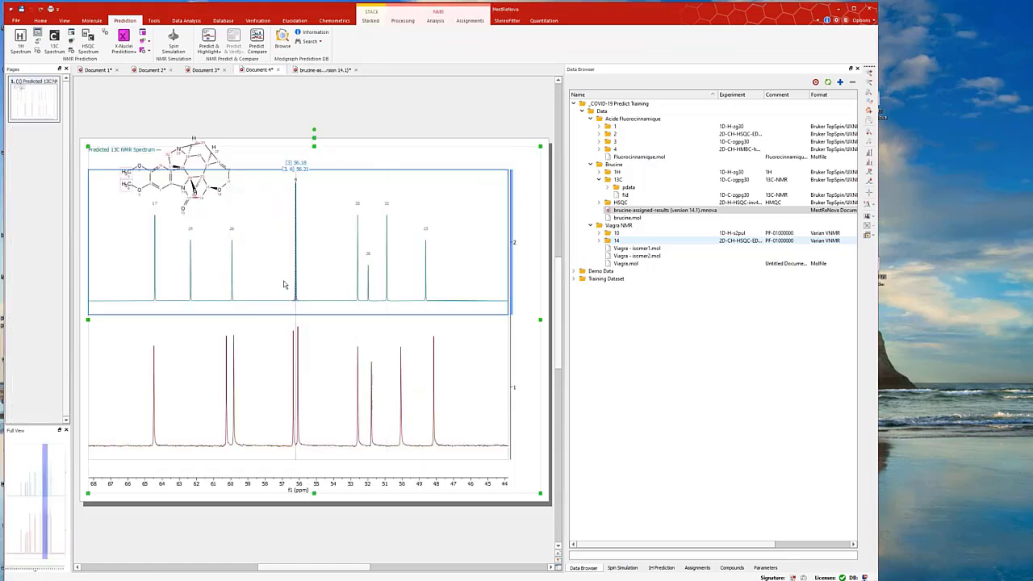
left_click(257, 46)
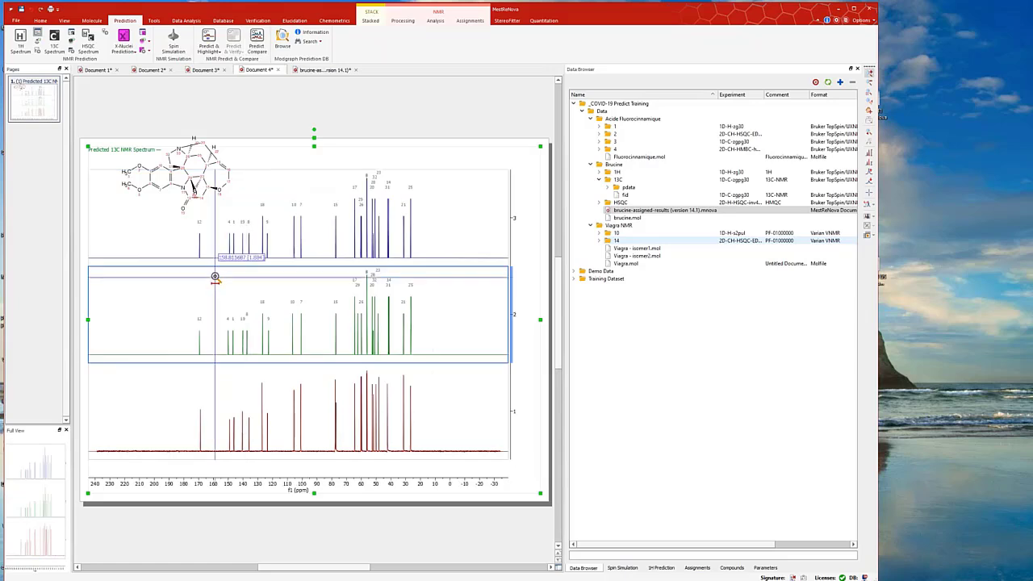
Compare the new 13C prediction with the earlier prediction and the experimental spectrum, from about 155 ppm down to 35 ppm.
left_click_drag(215, 277, 293, 293)
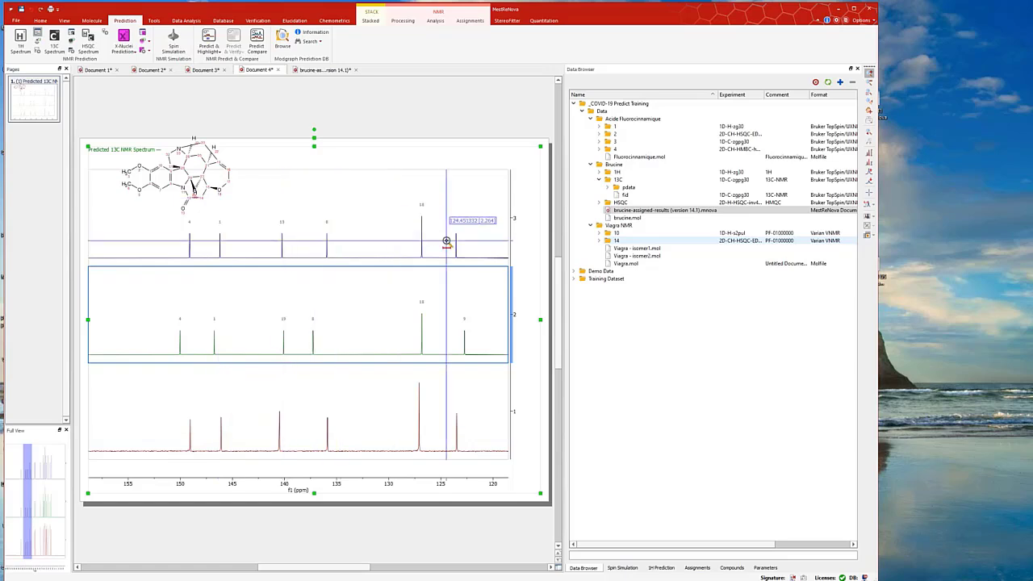
left_click(35, 476)
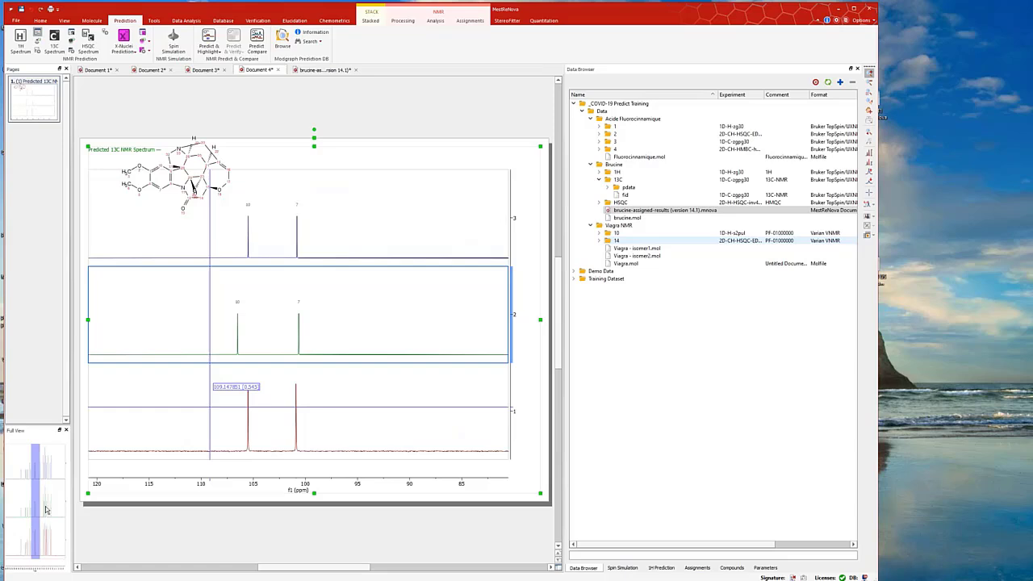
left_click(46, 509)
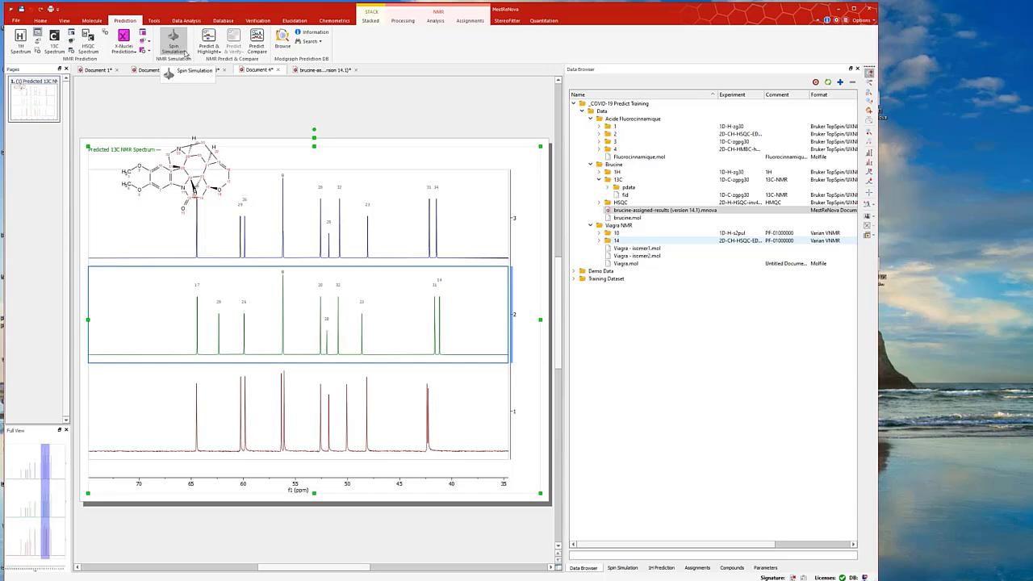
Create a new document and open Spin Simulation, placing it first among the docked panels.
left_click(15, 20)
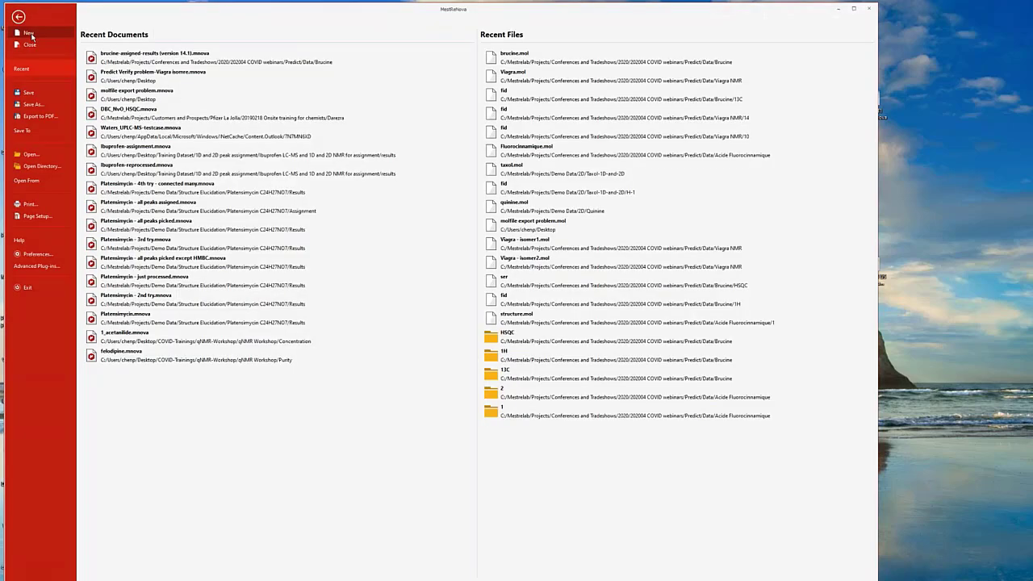
left_click(31, 35)
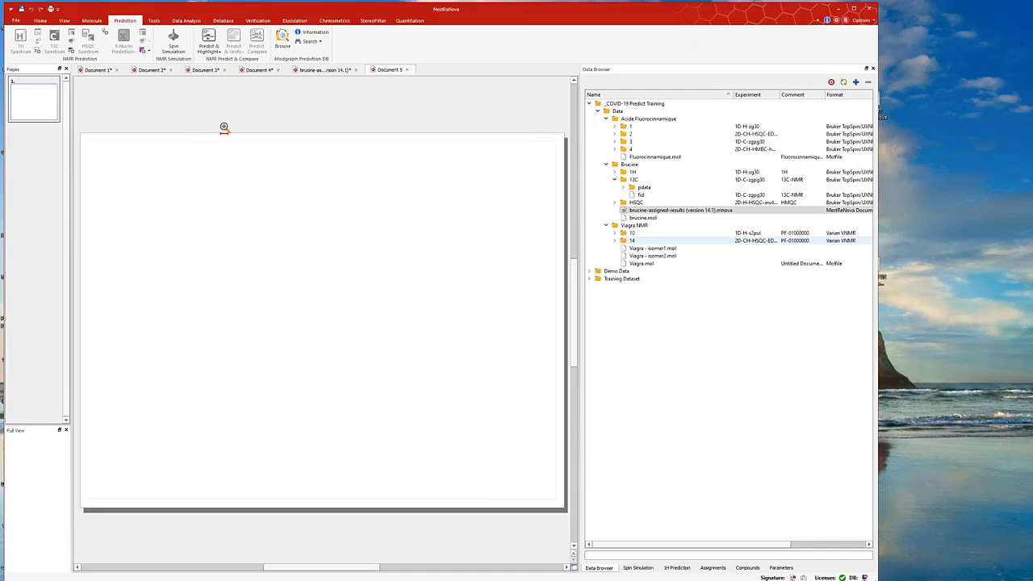
left_click(173, 42)
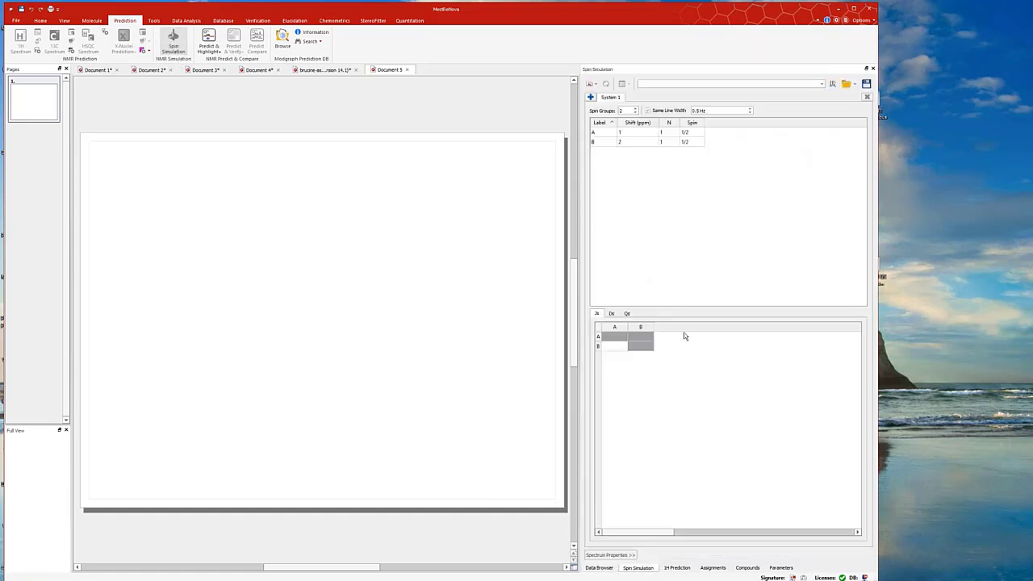
left_click_drag(635, 72, 673, 165)
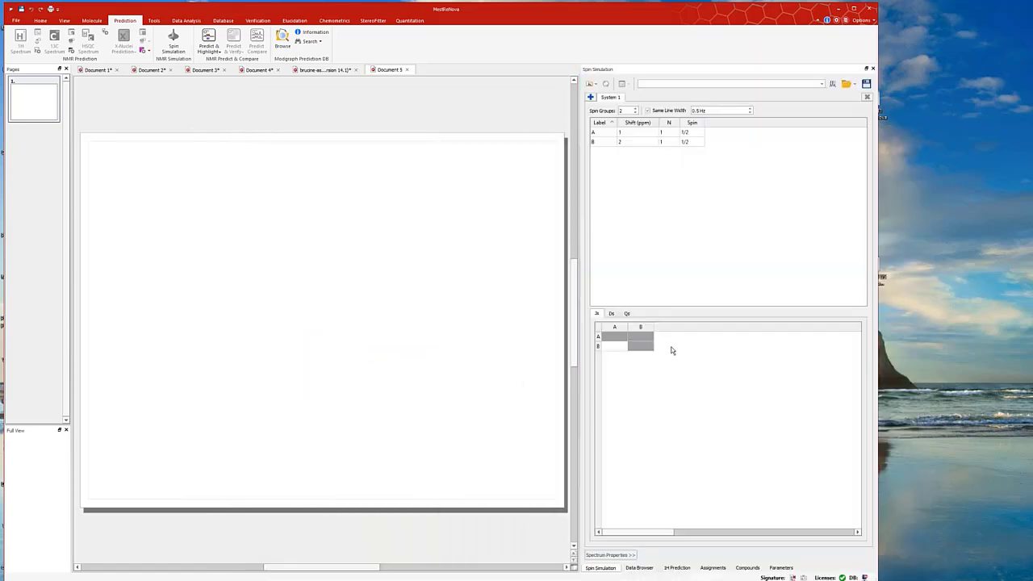
Set the chemical shifts of spin A to 3.2 ppm and spin B to 3.3 ppm.
left_click(661, 132)
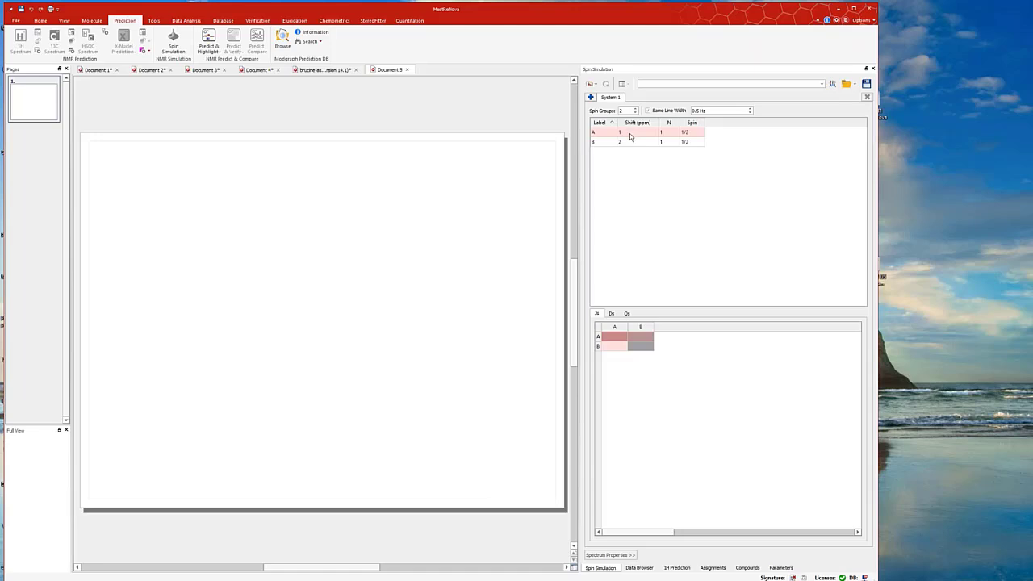
double_click(630, 134)
left_click(760, 149)
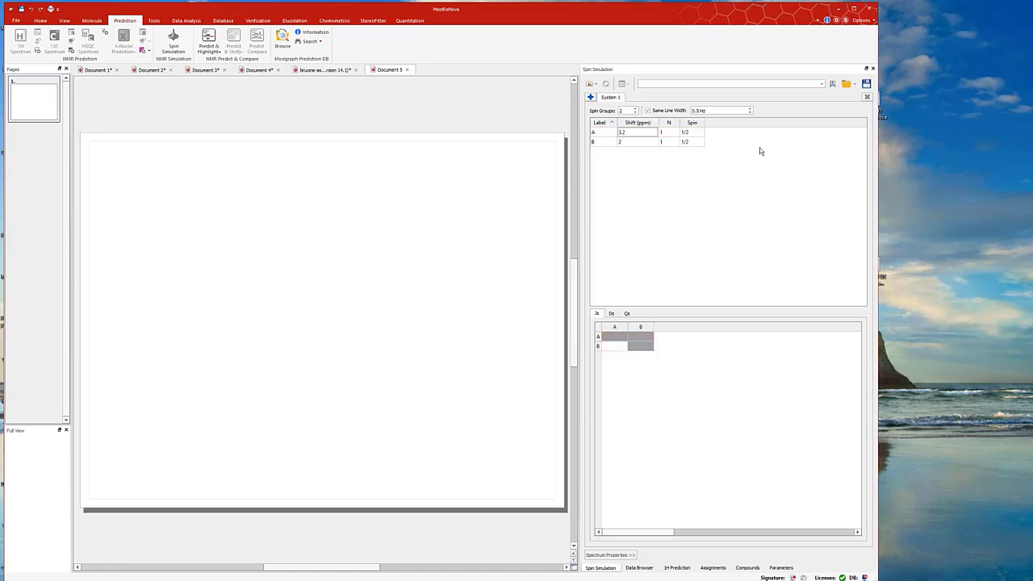
double_click(632, 143)
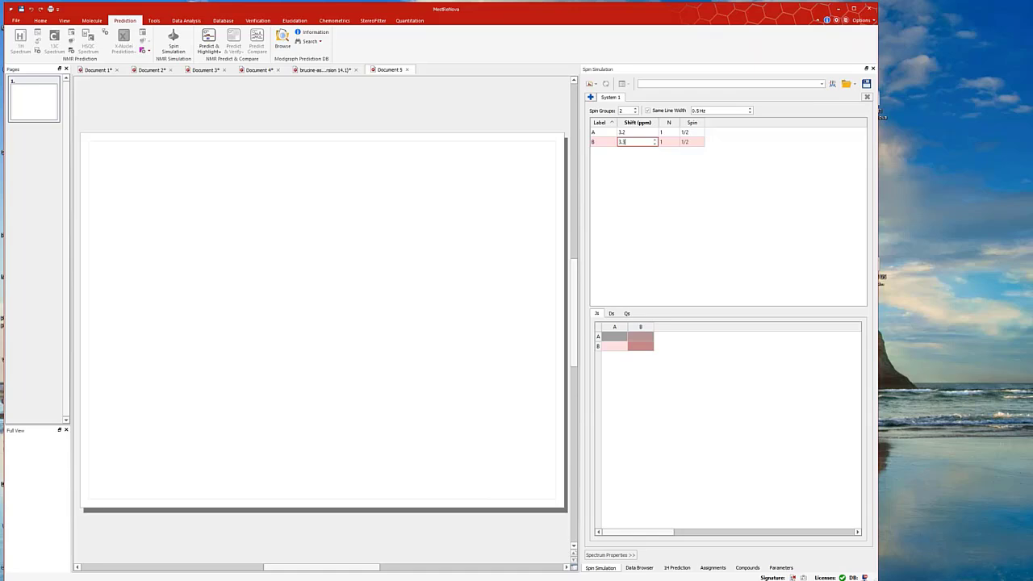
type("3.3")
left_click(695, 167)
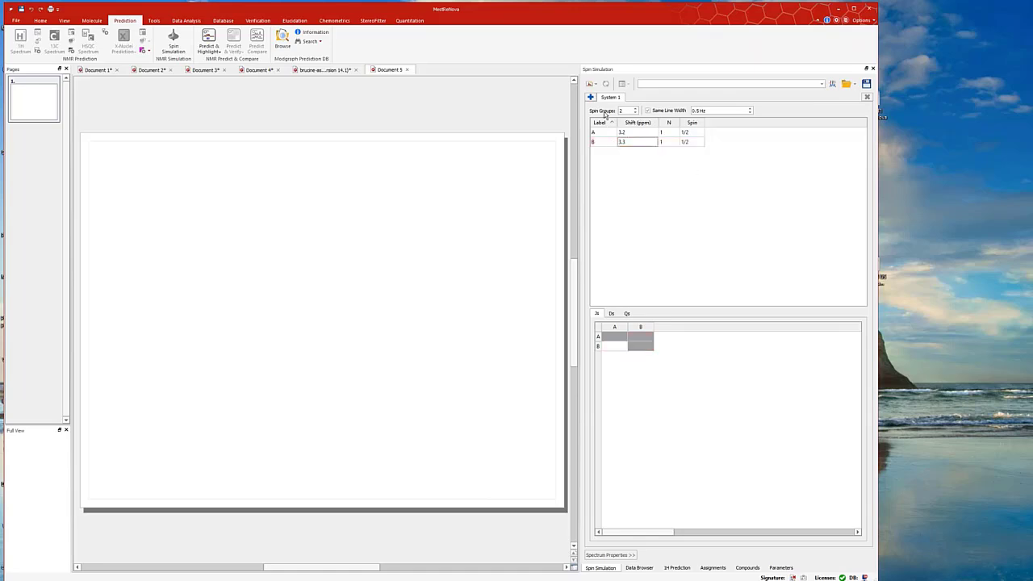
Increase the spin groups to 3 and relabel the third spin as X.
left_click(635, 108)
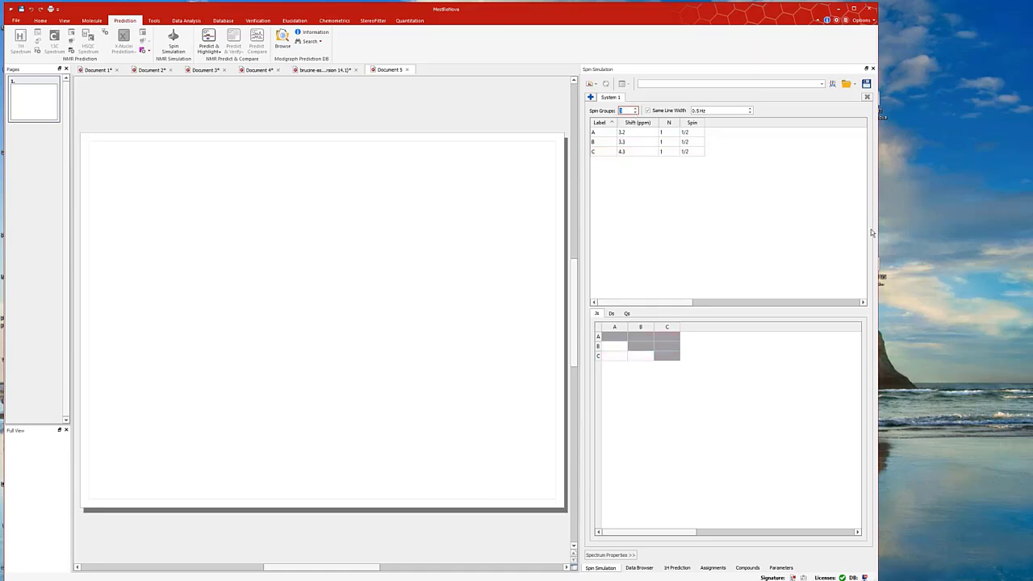
left_click_drag(824, 233, 638, 238)
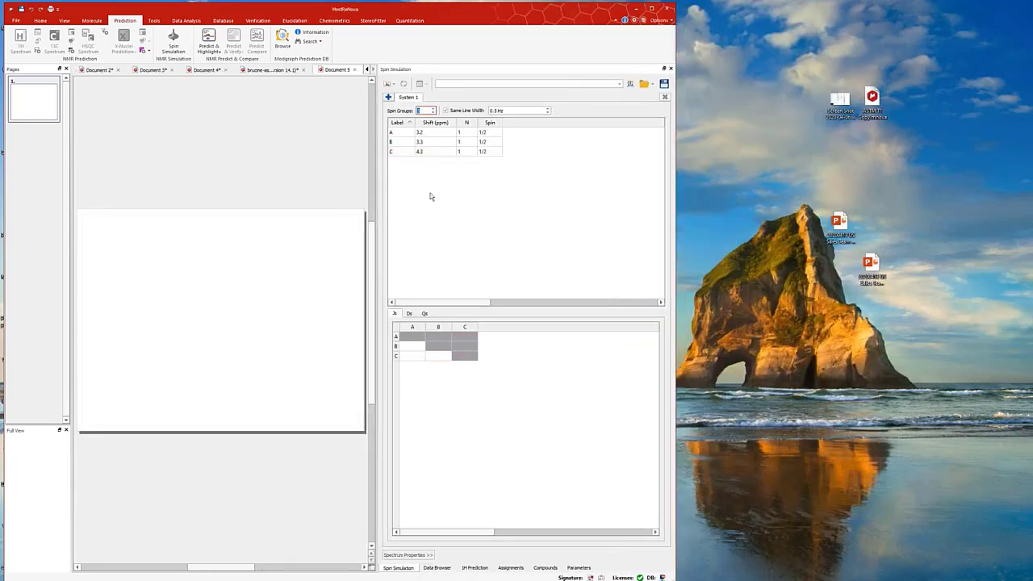
double_click(427, 153)
left_click(405, 154)
left_click(405, 153)
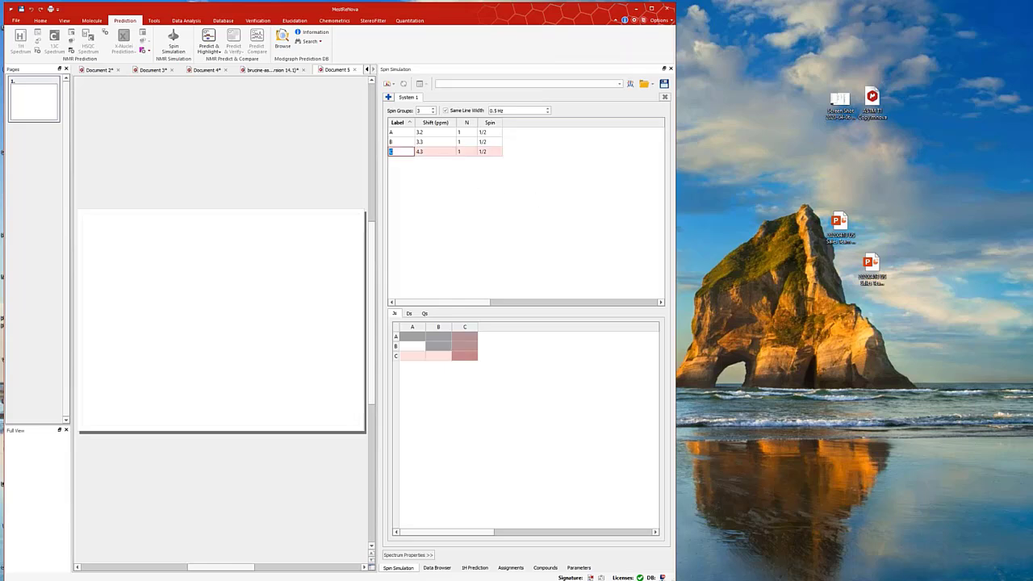
key("Return")
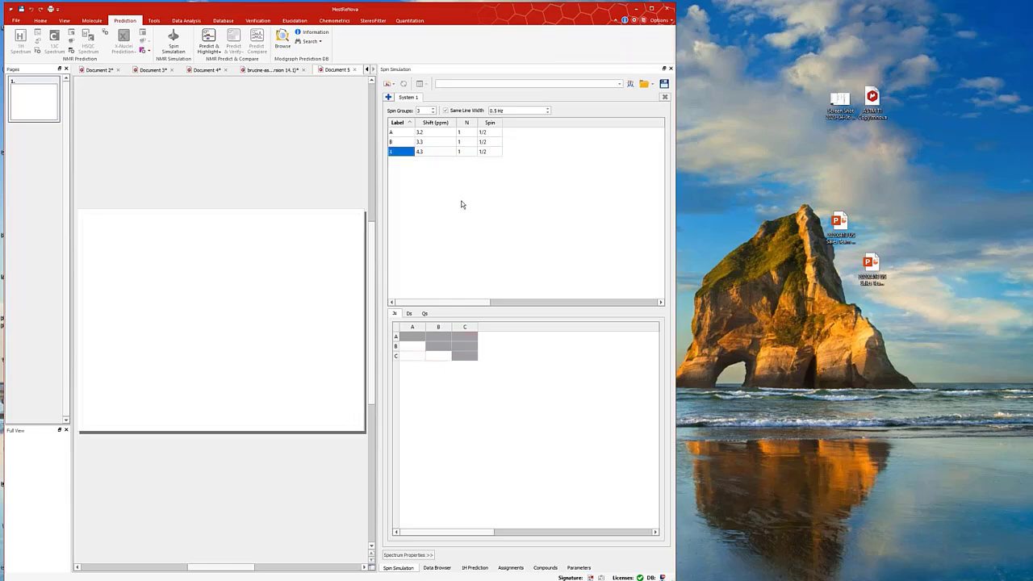
Enter the J couplings of the spin system: 10 for A–B, 8 for A–X and 3 for B–X.
left_click(447, 357)
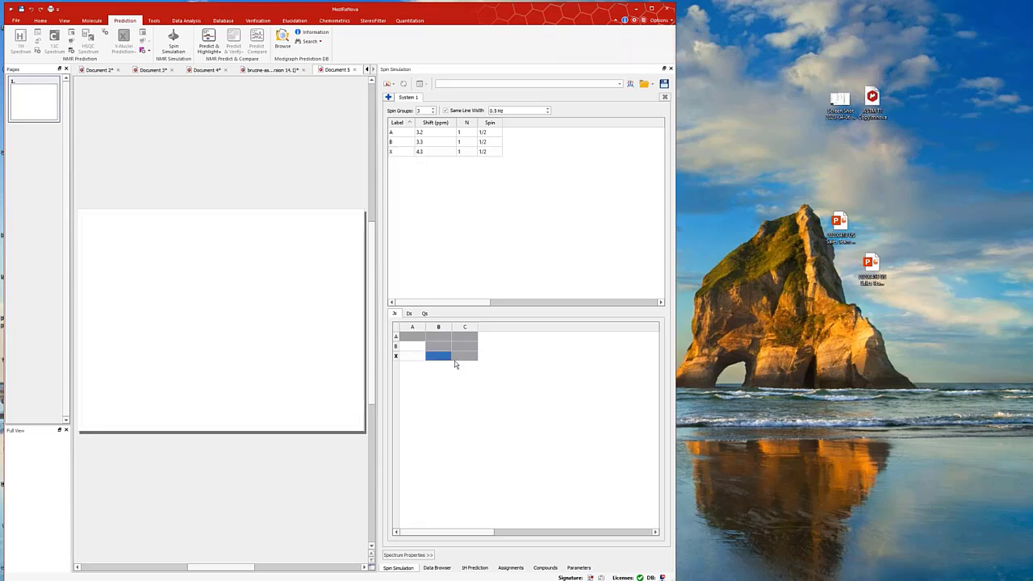
left_click(525, 363)
left_click(462, 344)
left_click(504, 401)
double_click(412, 347)
type("10")
key("Return")
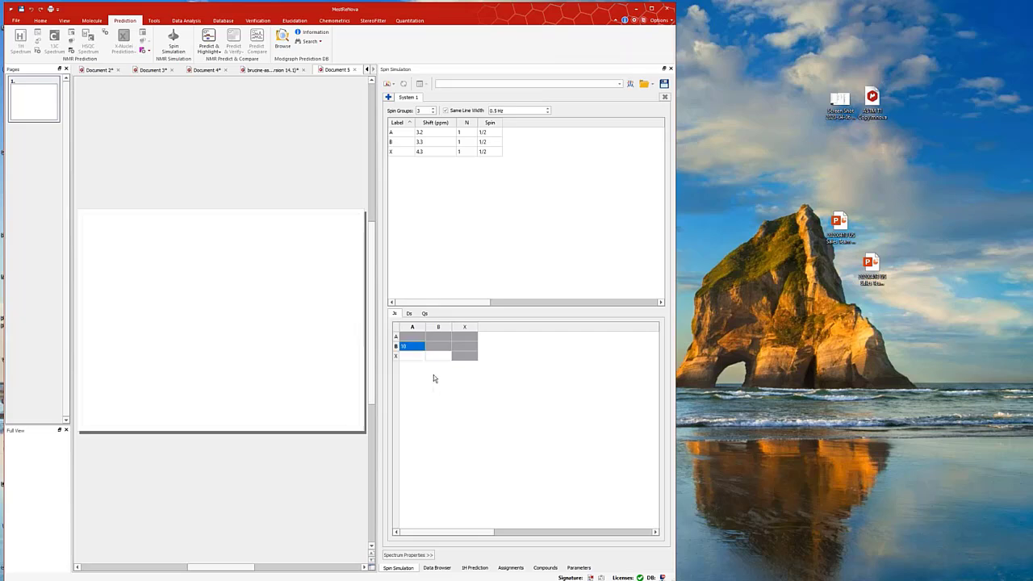
double_click(412, 358)
key("Return")
left_click(438, 357)
type("3")
Set the simulated spectrum's frequency to 300.13 MHz and its range from 0 to 10 ppm.
left_click(400, 556)
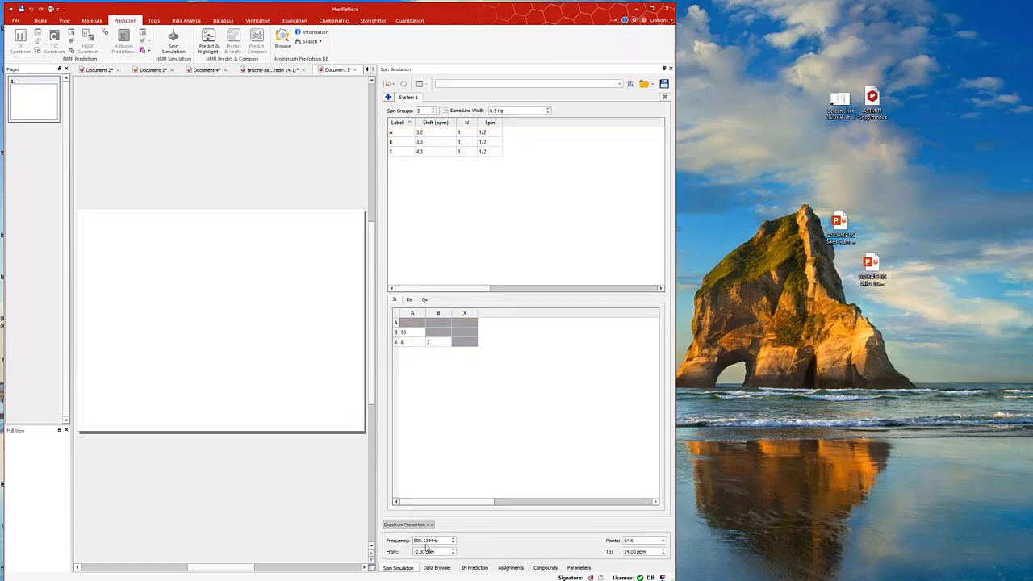
left_click(419, 539)
type("3")
left_click(641, 553)
left_click(417, 552)
left_click(629, 551)
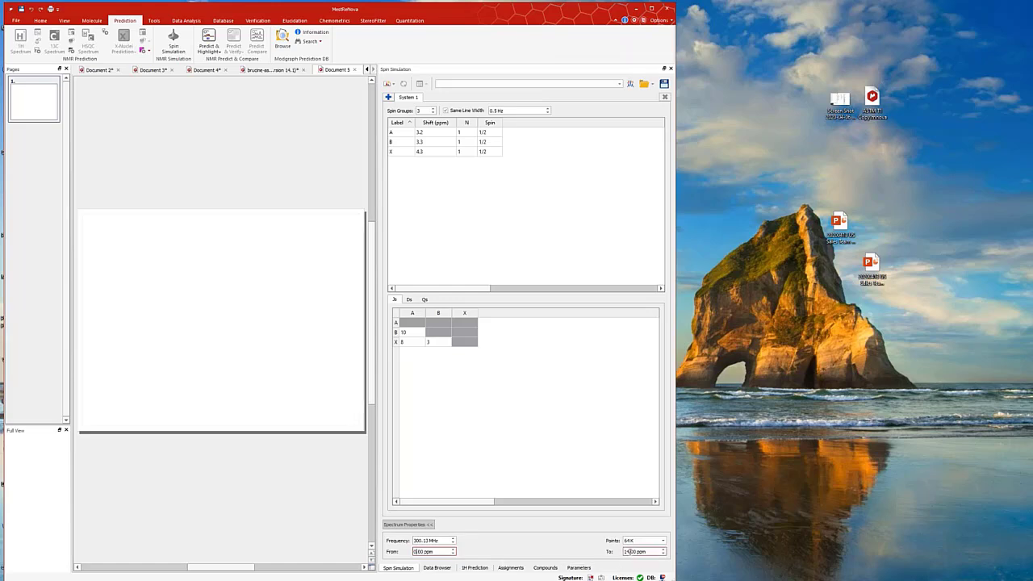
left_click(629, 552)
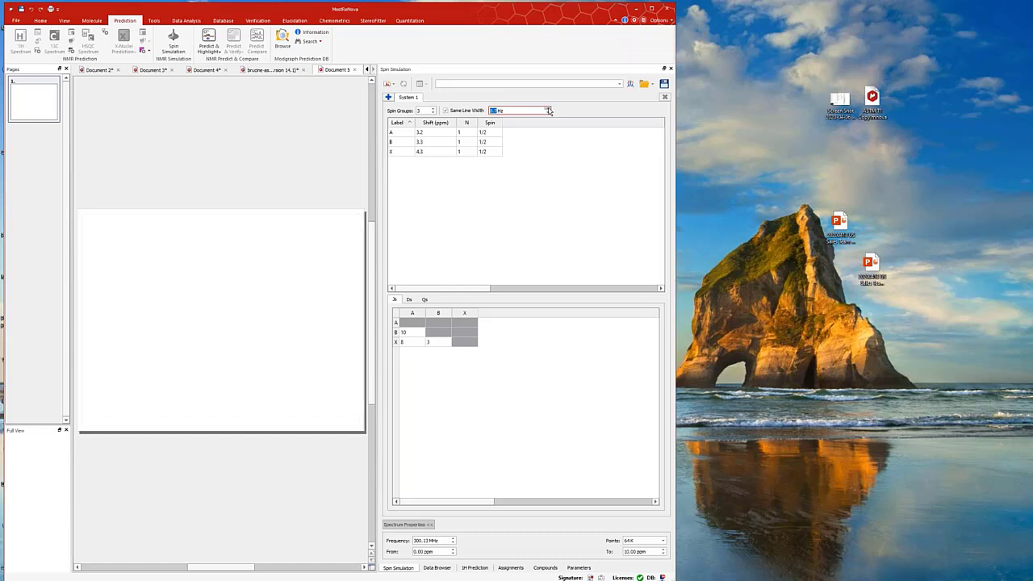
Set the common line width to 0.8 Hz and generate a new simulated spectrum of the ABX system.
type("0.8")
key("Tab")
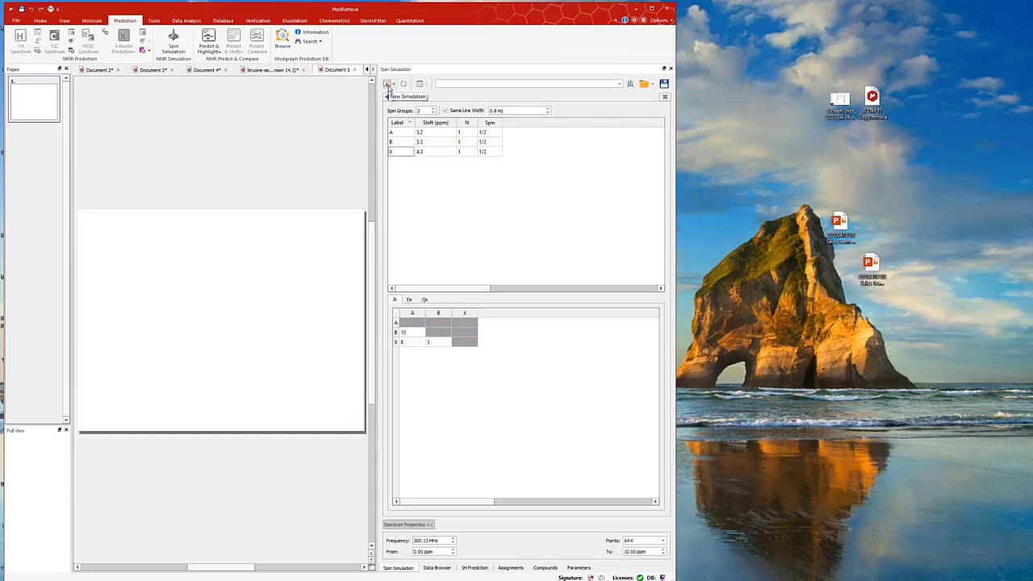
left_click(388, 85)
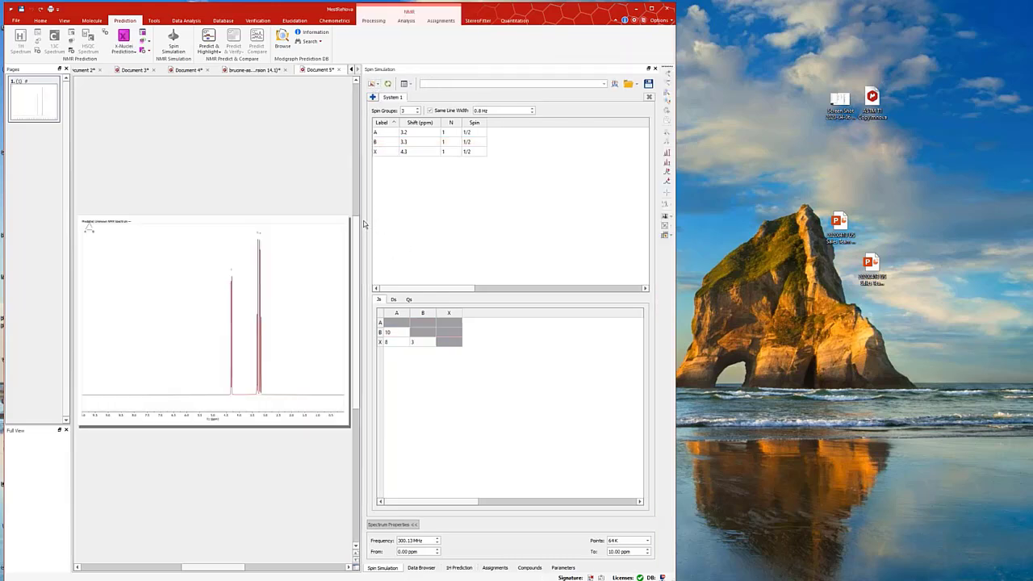
Shift the A multiplet directly on the simulated spectrum closer to B, to about 3.265 ppm.
left_click_drag(363, 225, 536, 233)
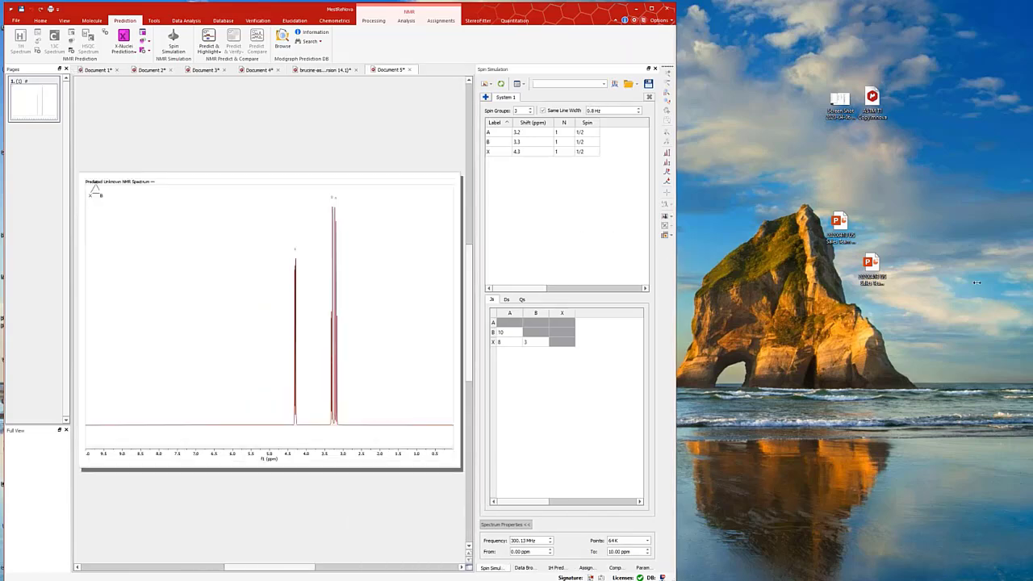
left_click_drag(675, 256, 985, 256)
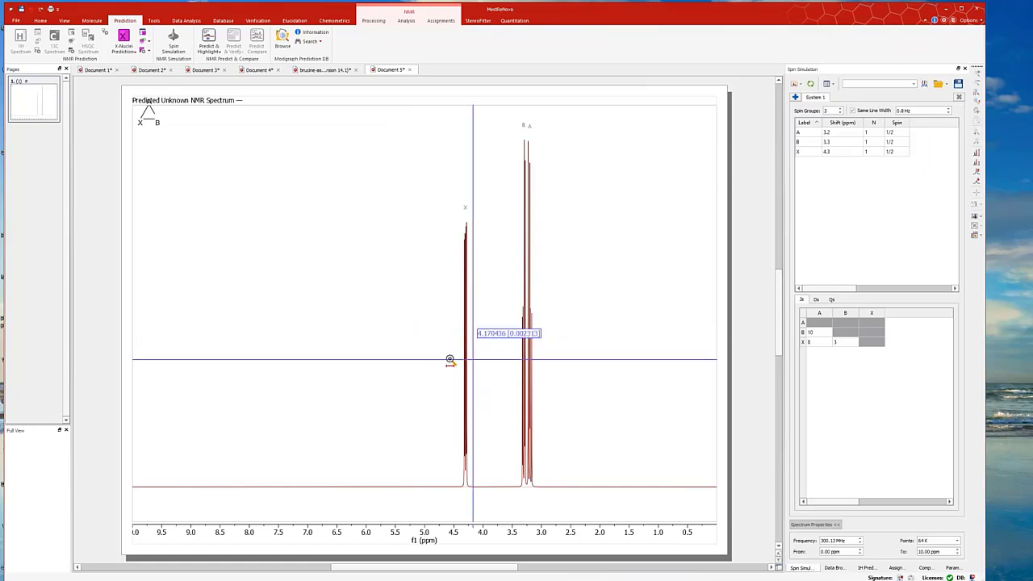
left_click_drag(434, 355, 600, 357)
left_click_drag(217, 346, 513, 348)
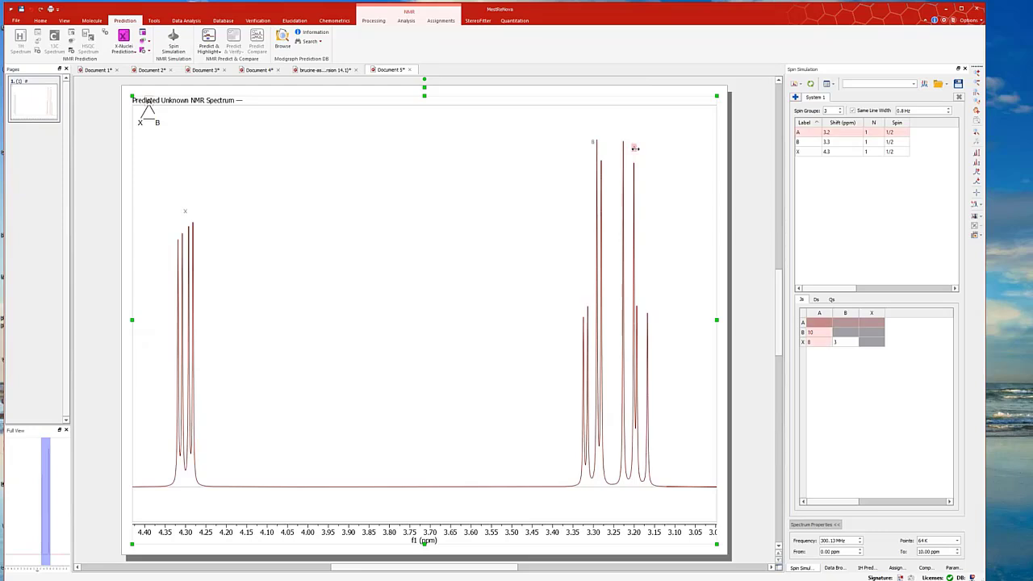
left_click_drag(635, 148, 596, 150)
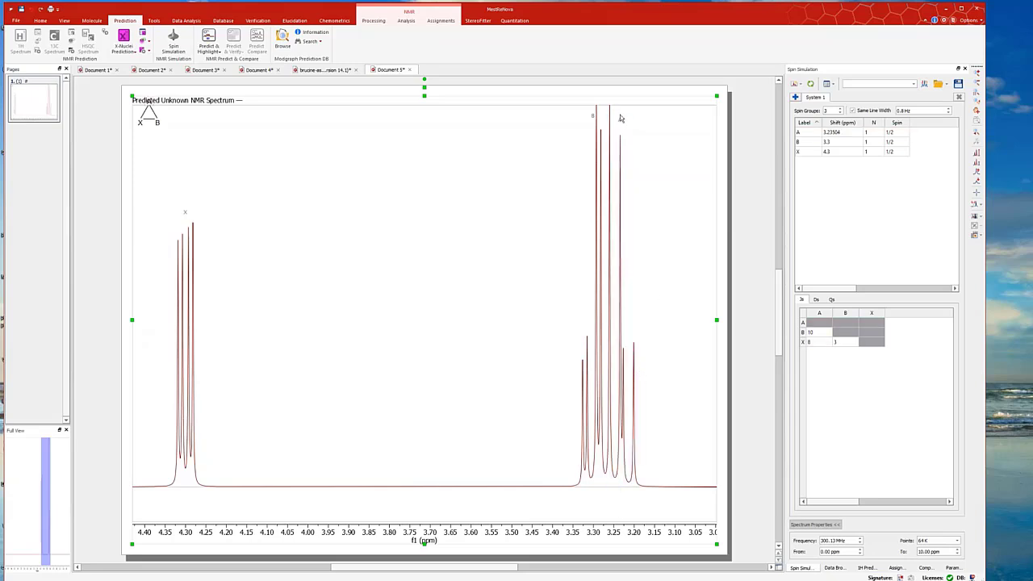
left_click_drag(620, 121, 608, 122)
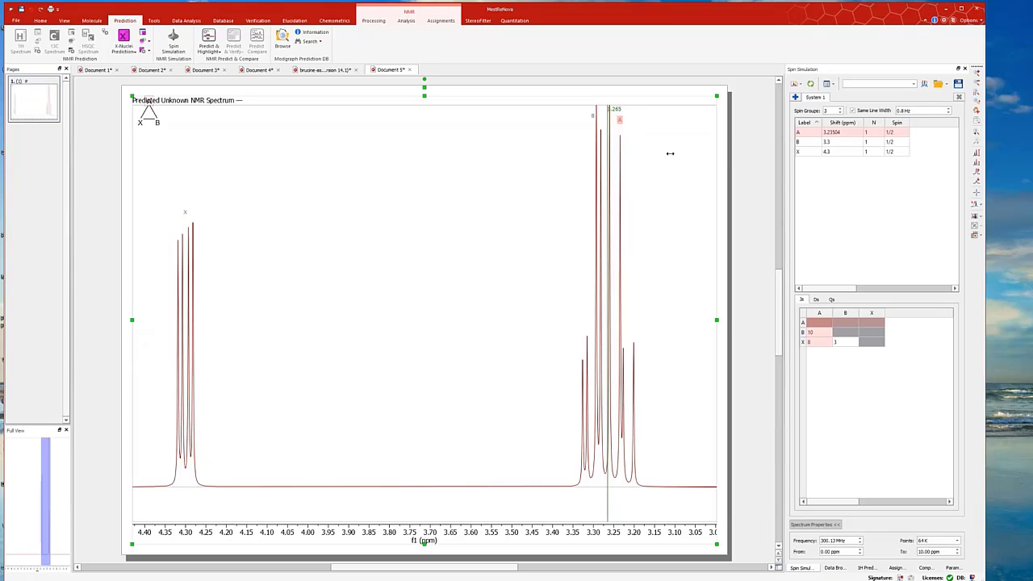
scroll(642, 289, "down", 3)
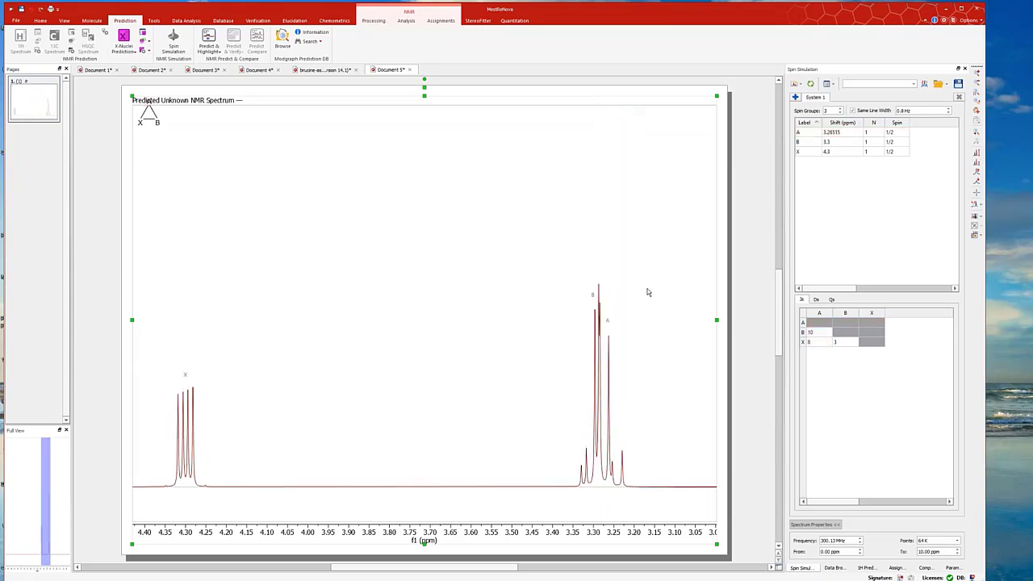
scroll(648, 291, "up", 3)
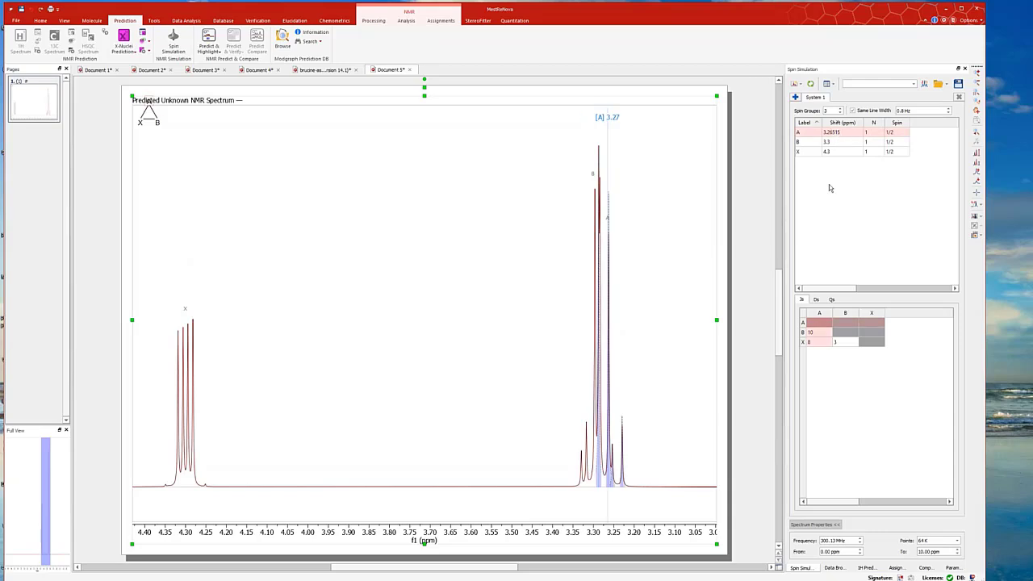
Change the A–X coupling constant to 8.5.
double_click(818, 343)
type("8")
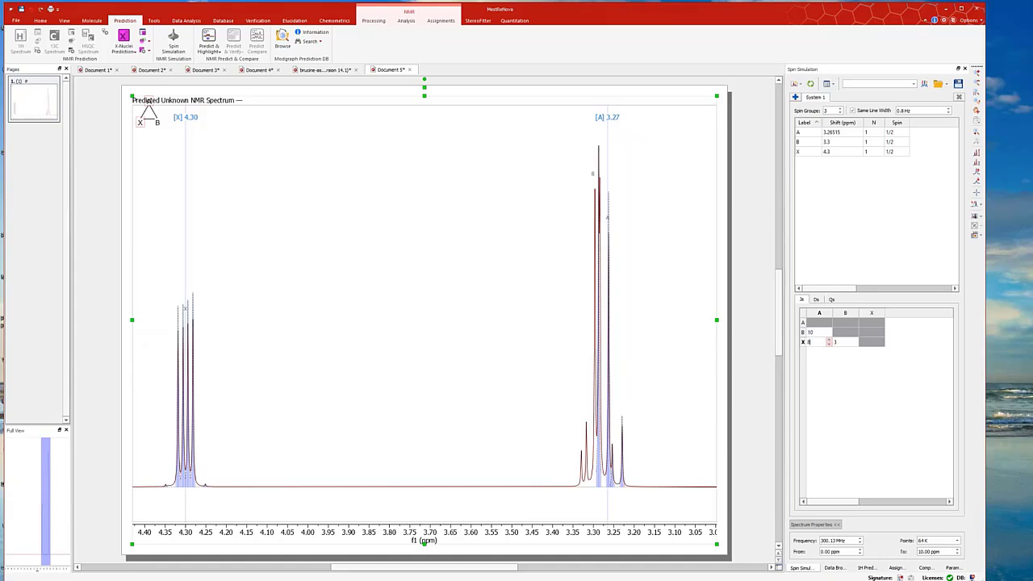
type(".5")
key("Return")
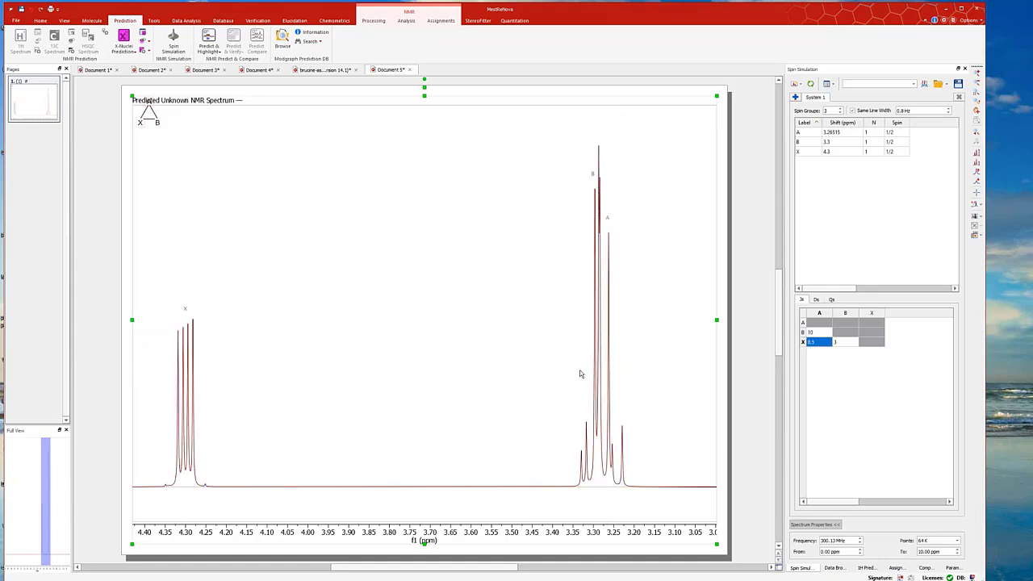
left_click(651, 375)
Set the spectrometer frequency to 60.13 MHz and generate a second simulation of the ABX system.
left_click_drag(827, 541, 814, 540)
type("6")
left_click(796, 86)
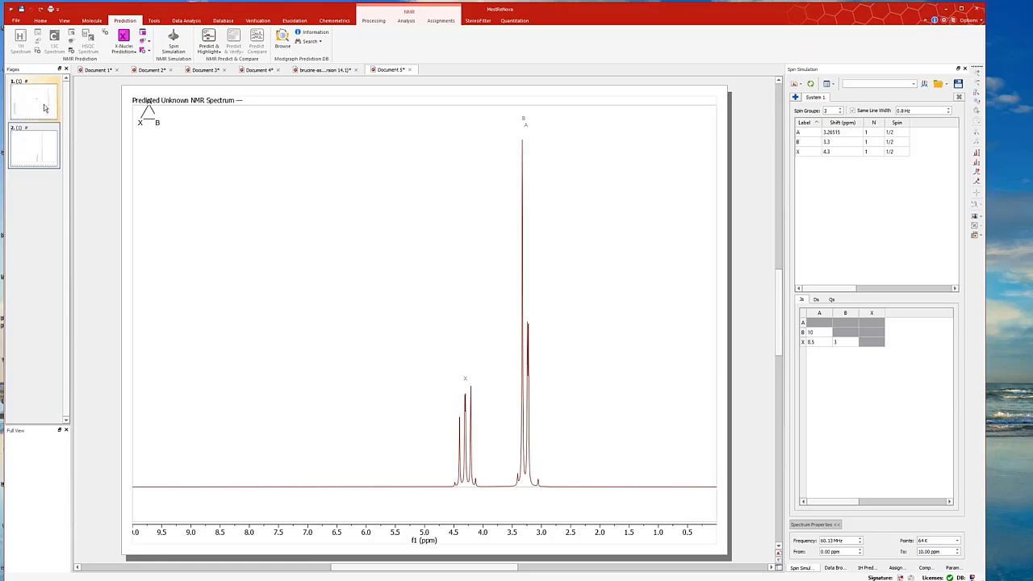
Stack the 300.13 MHz ABX simulation with the 60.13 MHz one on the second page, displaying only about 2.7–4.9 ppm.
left_click_drag(38, 111, 324, 161)
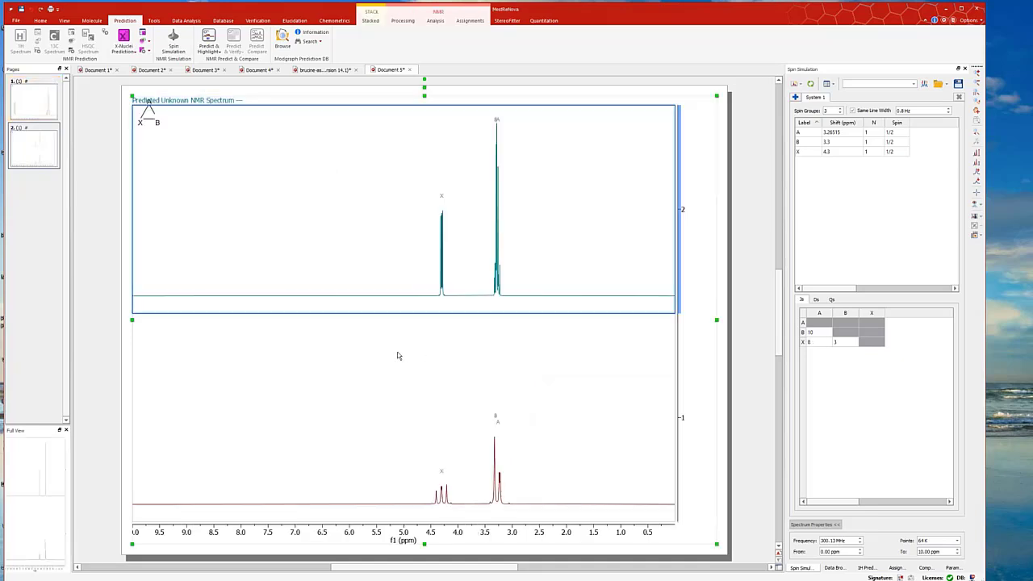
left_click(364, 350)
left_click_drag(381, 350, 569, 350)
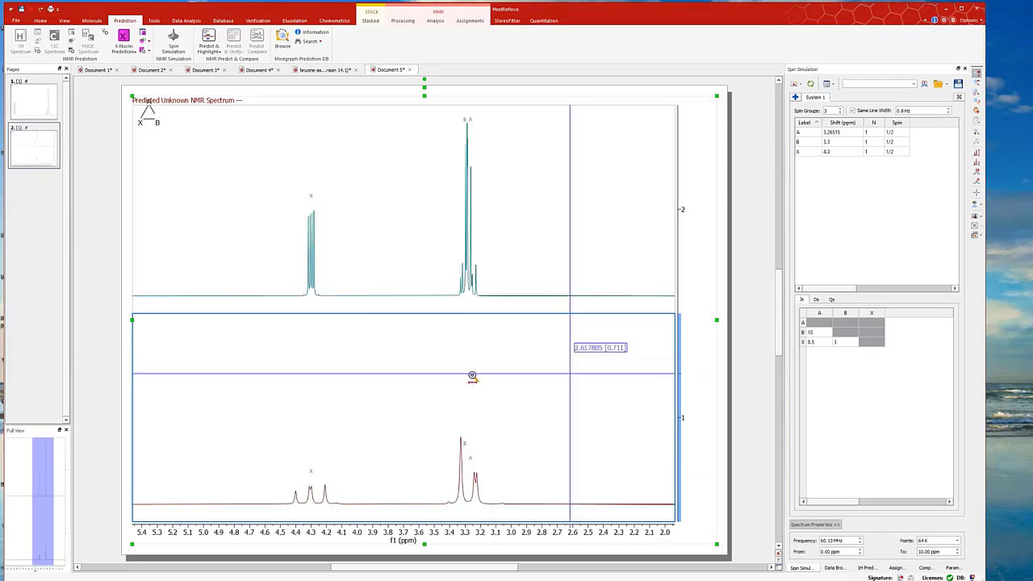
left_click_drag(223, 353, 554, 362)
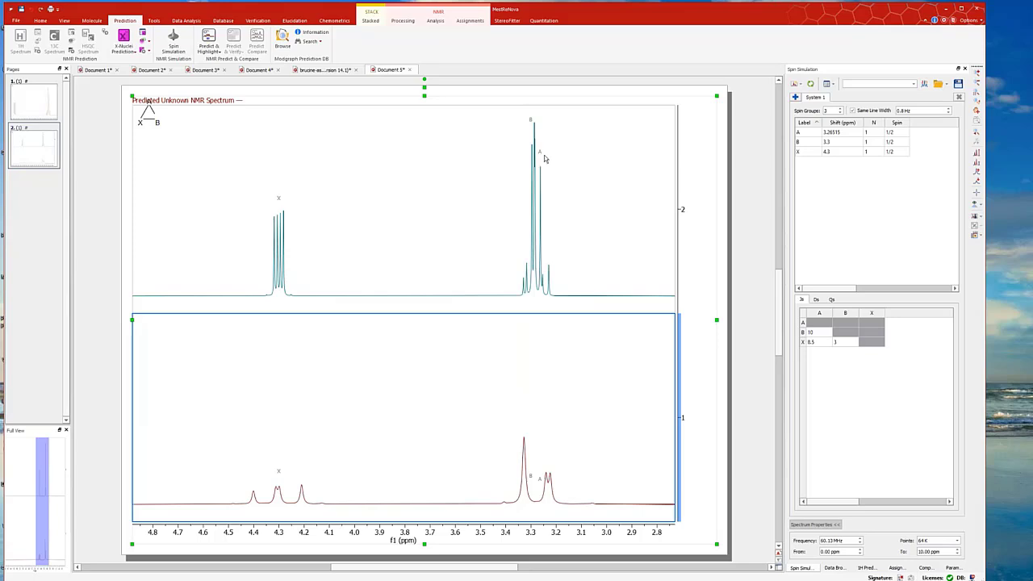
Shift the A multiplet away from B in both stacked spectra, to about 3.142 ppm at 300.13 MHz and 3.152 ppm at 60.13 MHz.
left_click(597, 198)
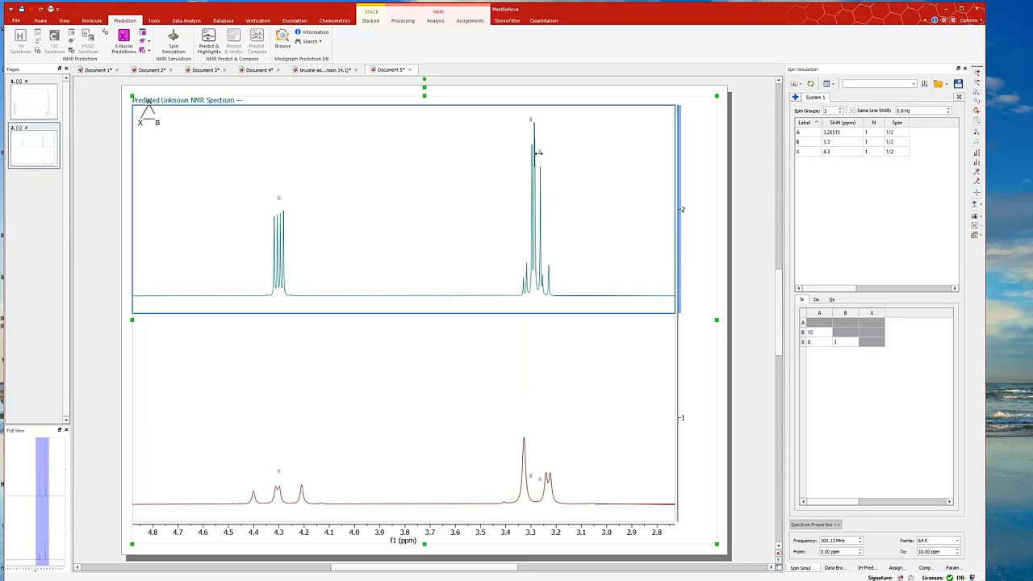
left_click_drag(540, 154, 571, 155)
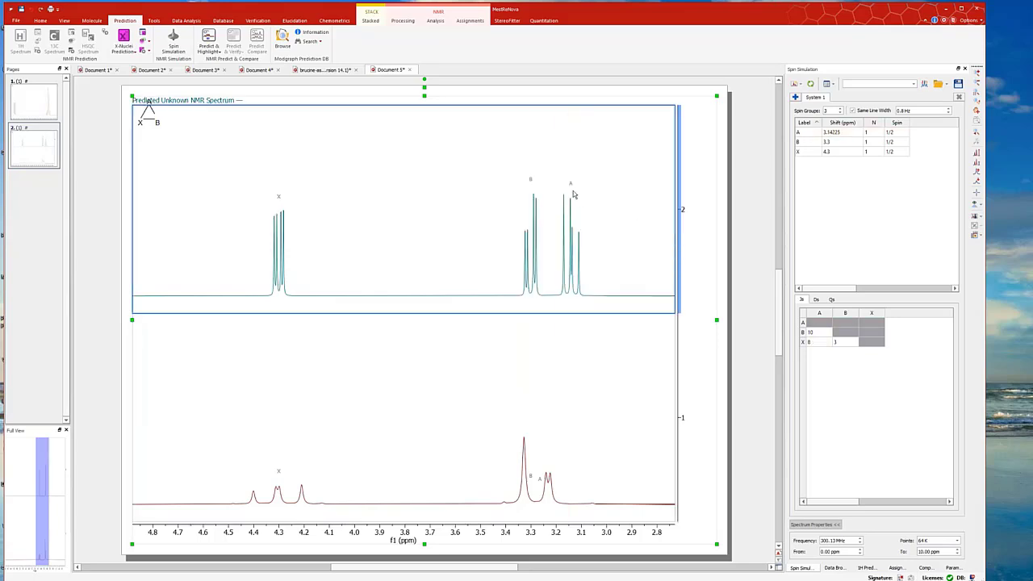
left_click(556, 474)
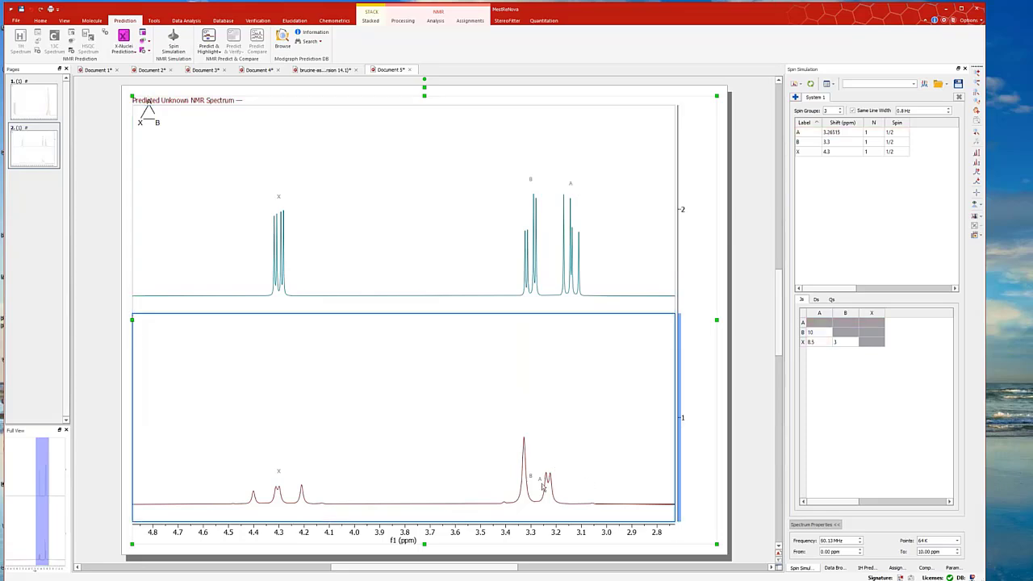
mouse_move(550, 478)
left_mouse_down()
mouse_move(584, 483)
mouse_move(569, 482)
left_mouse_up()
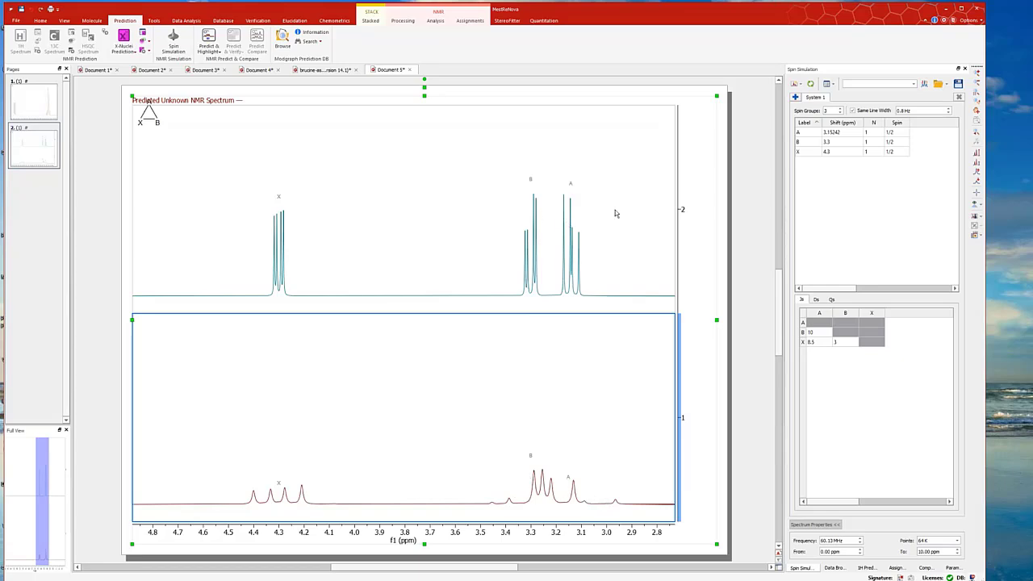
left_click(561, 219)
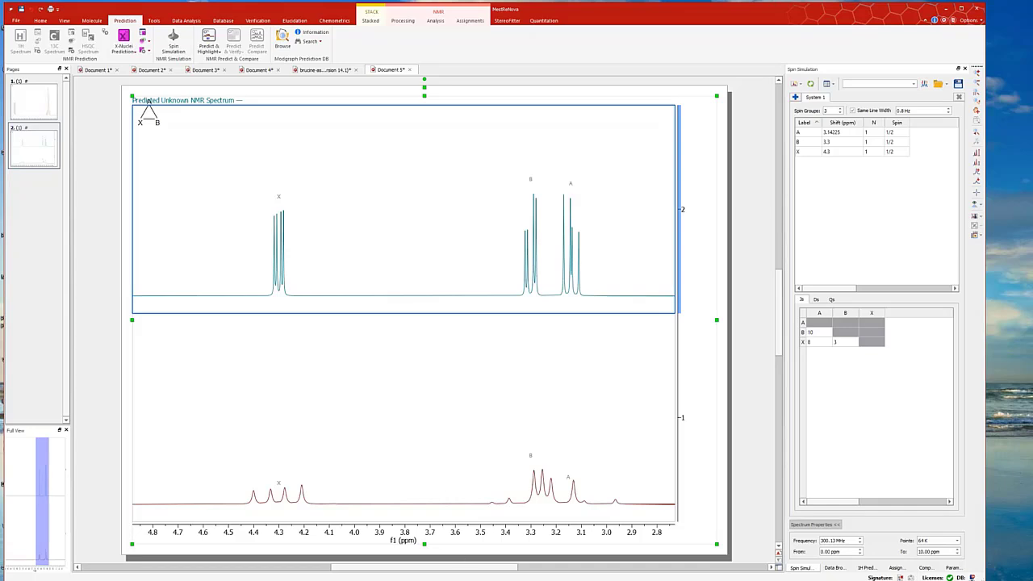
Switch to the PowerPoint training presentation and start the slide show from the "Top features (and benefits)" slide.
mouse_move(426, 580)
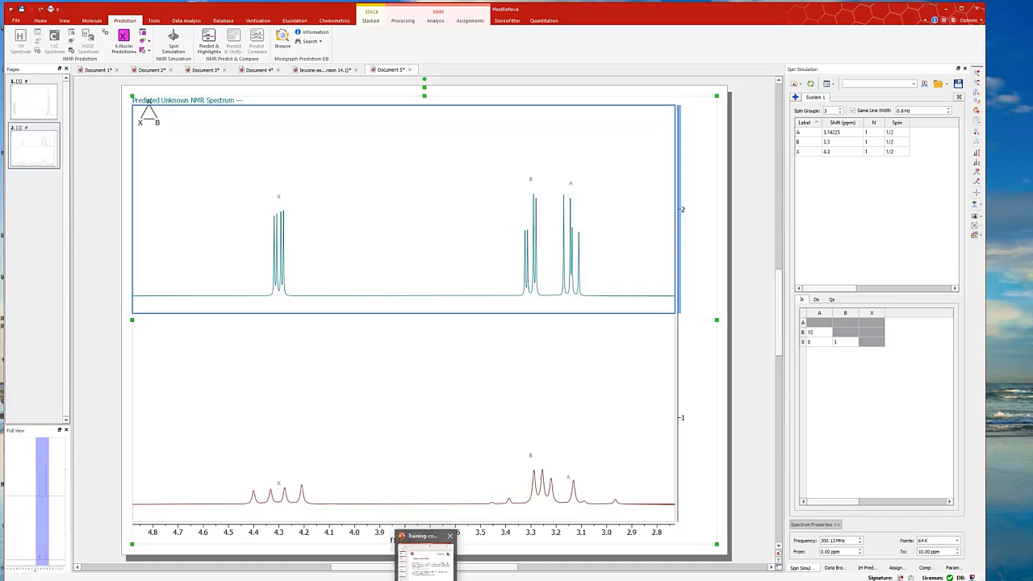
left_click(425, 559)
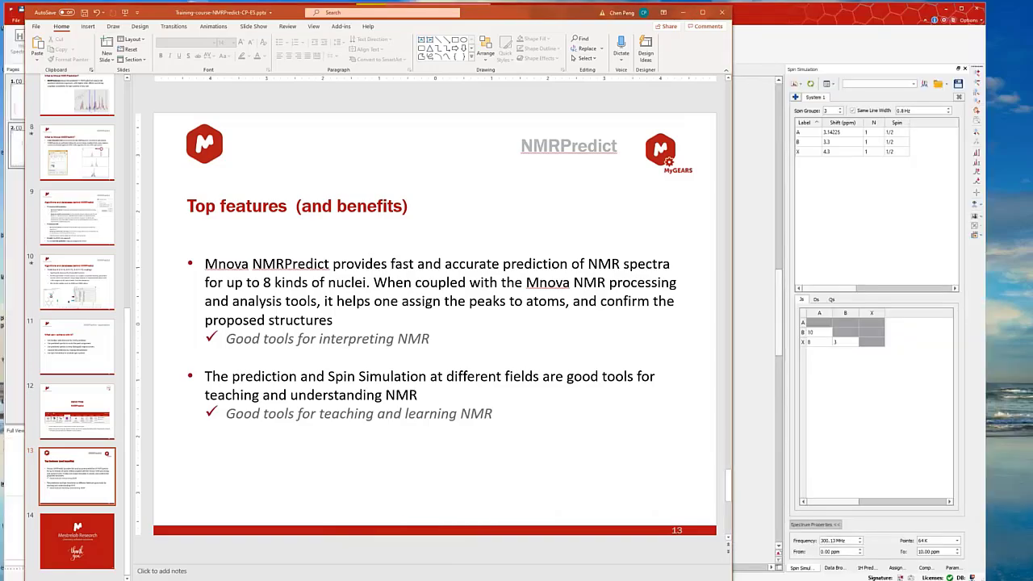
key("shift+F5")
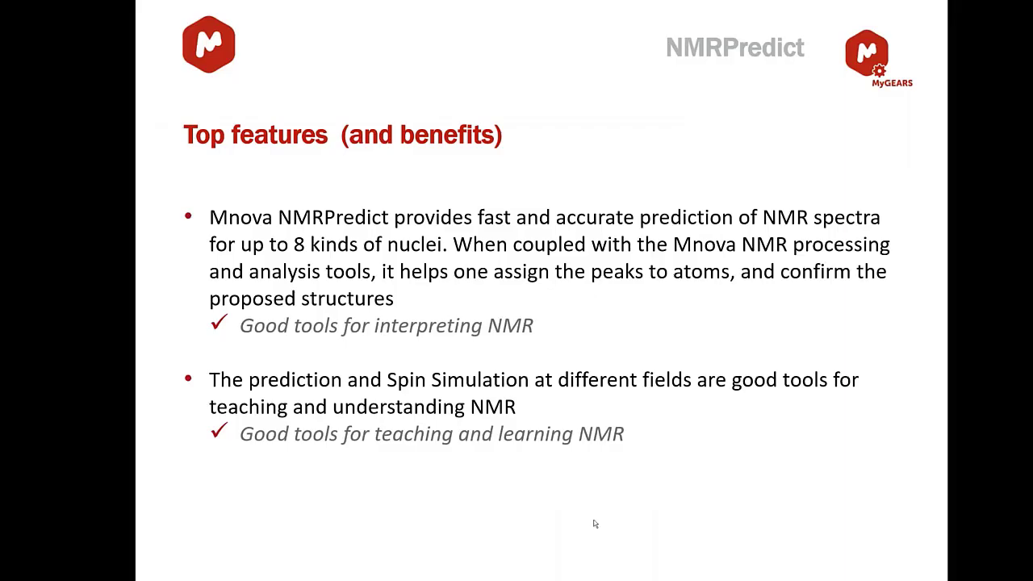